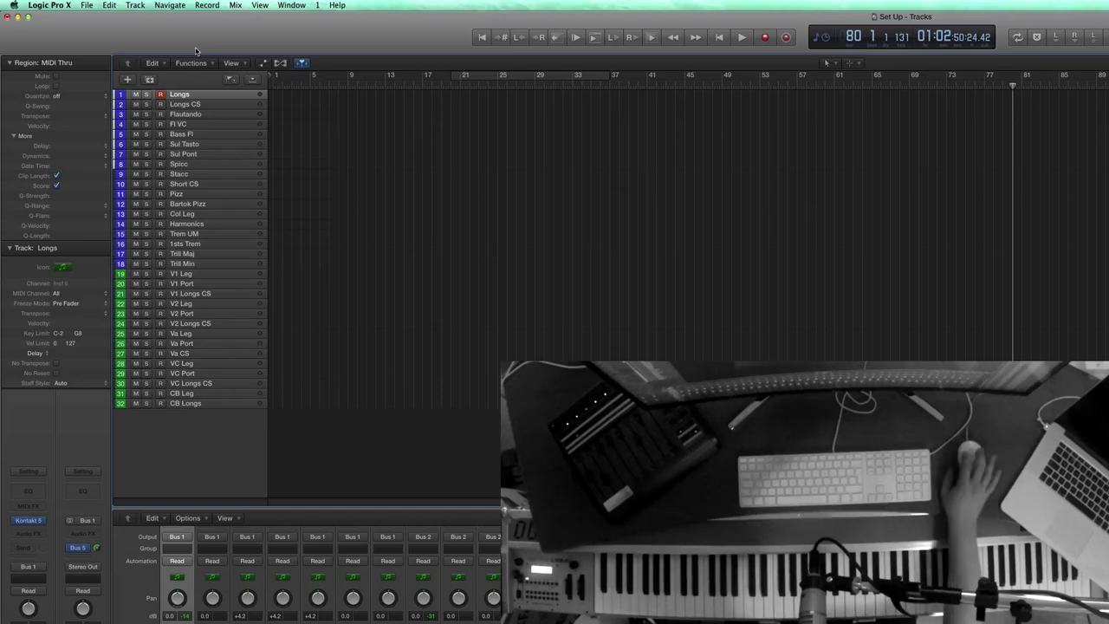
- Create one software instrument track and move it to the beginning of the track list, above Longs
left_click(135, 5)
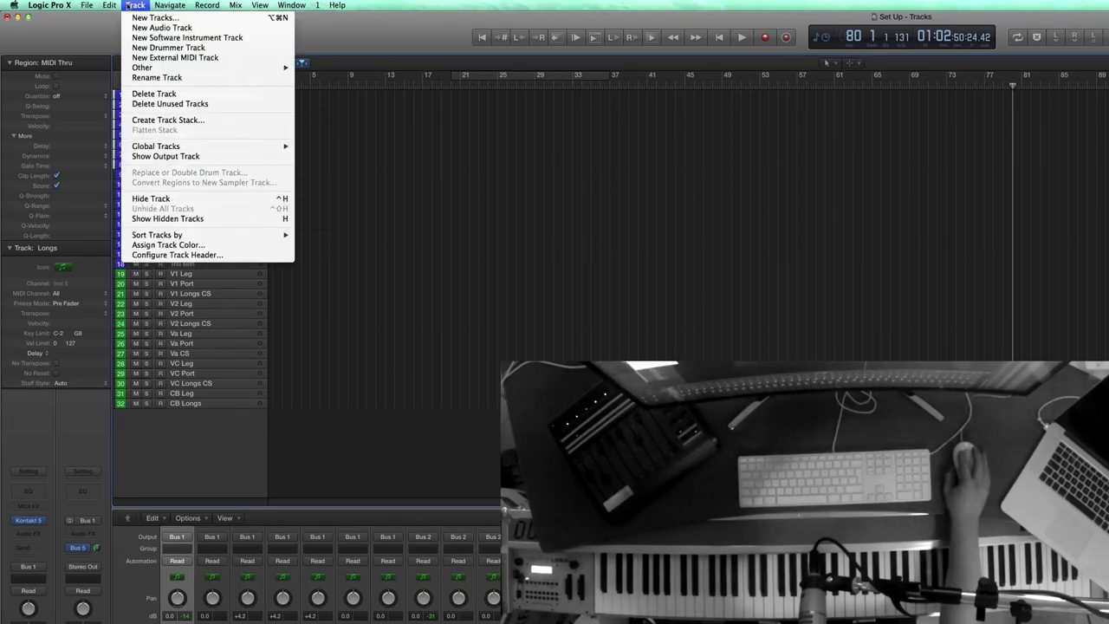
left_click(151, 18)
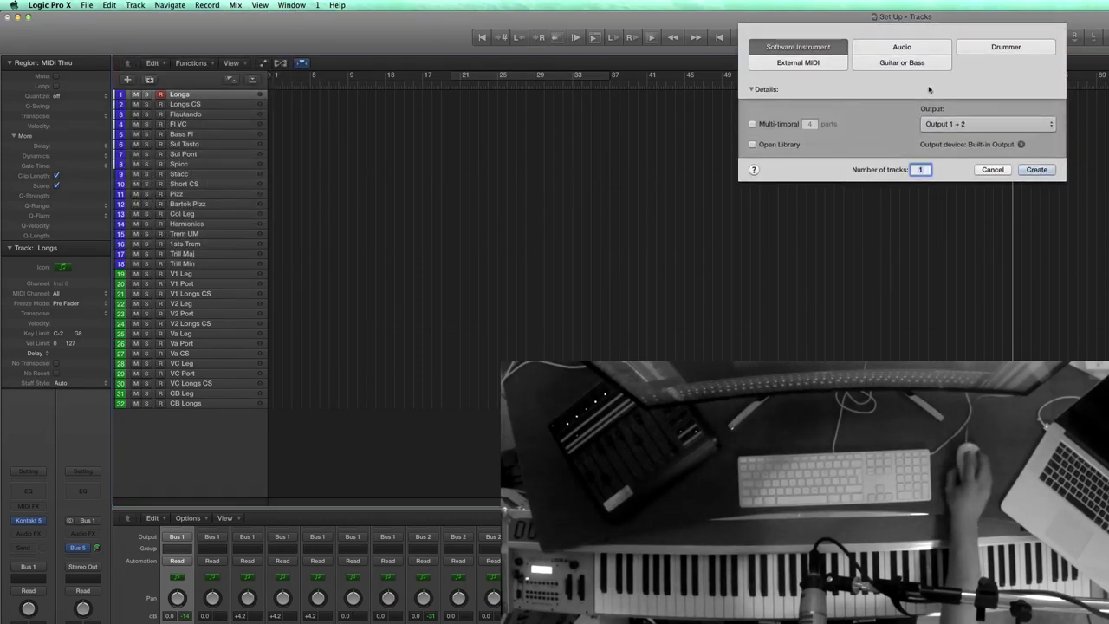
left_click(1036, 169)
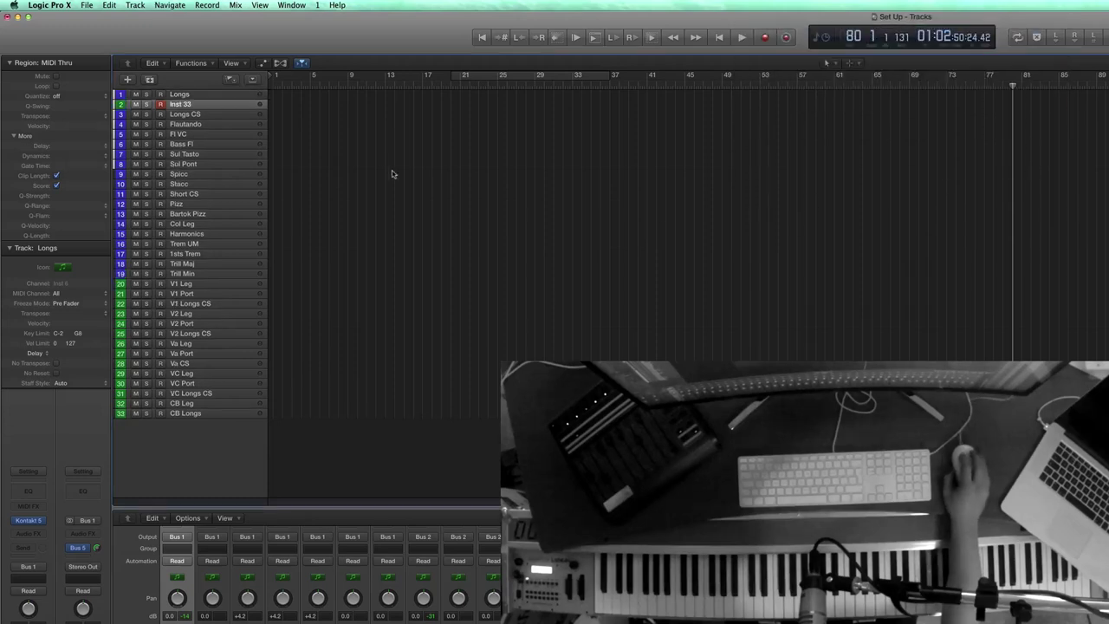
left_click_drag(197, 106, 190, 96)
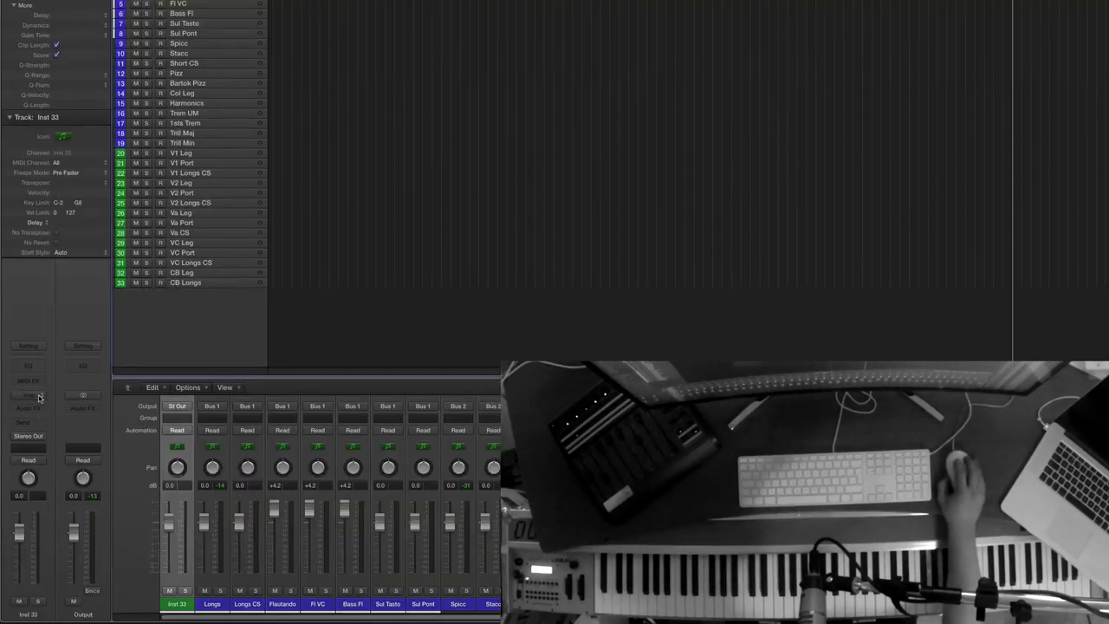
- Load Kontakt 5 in stereo on the Inst 33 track and add Ensemble Palette.nki from the Spitfire BML Sable Ensembles library
left_click(39, 398)
mouse_move(69, 573)
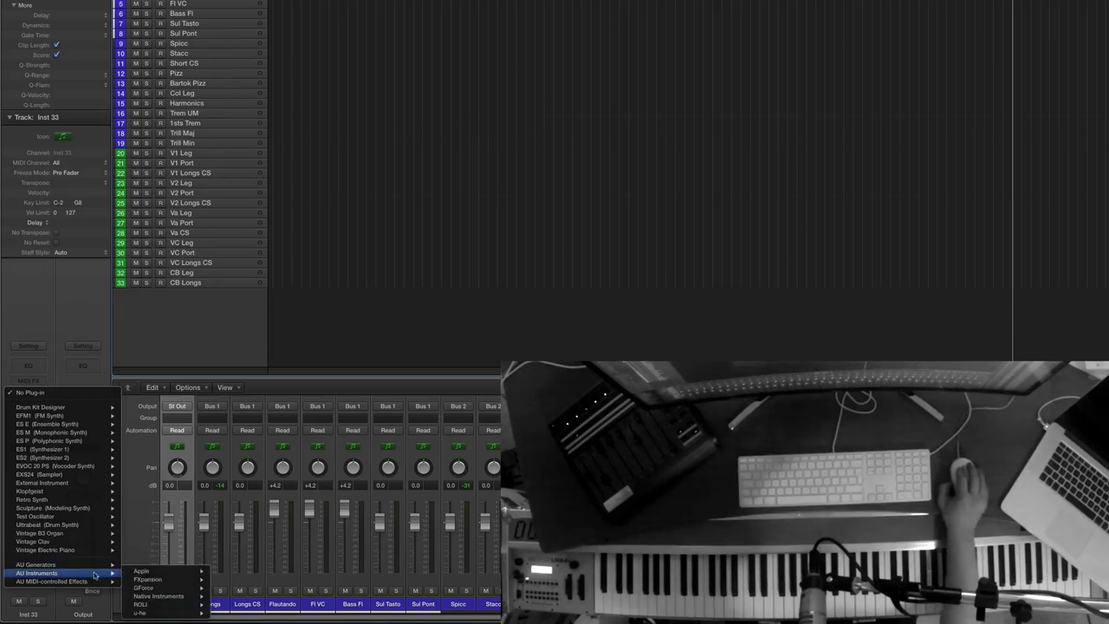
mouse_move(199, 598)
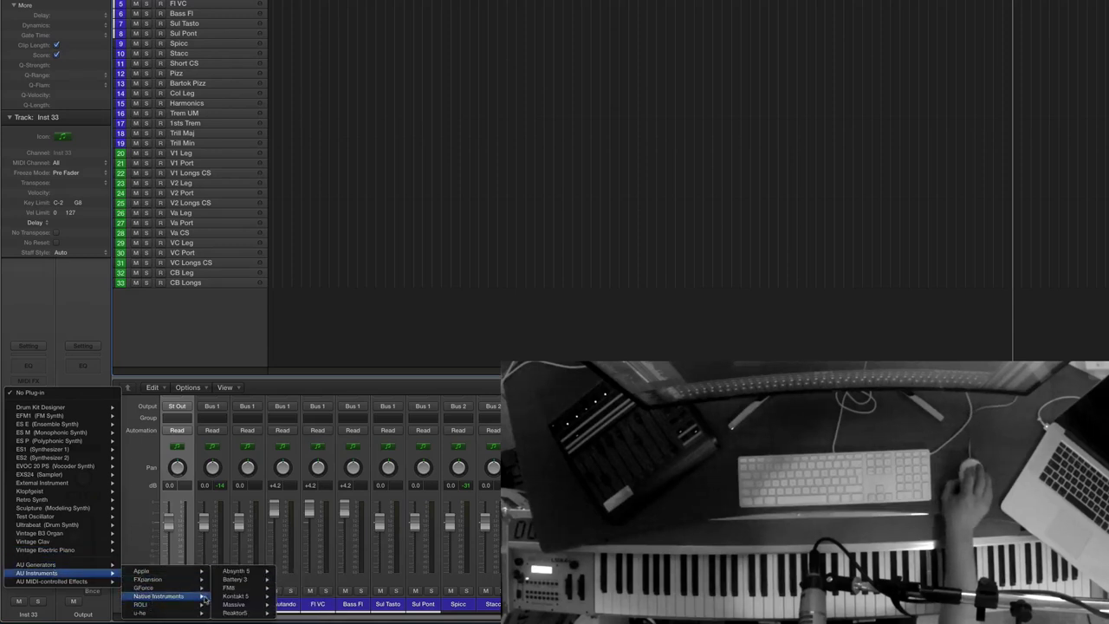
mouse_move(253, 598)
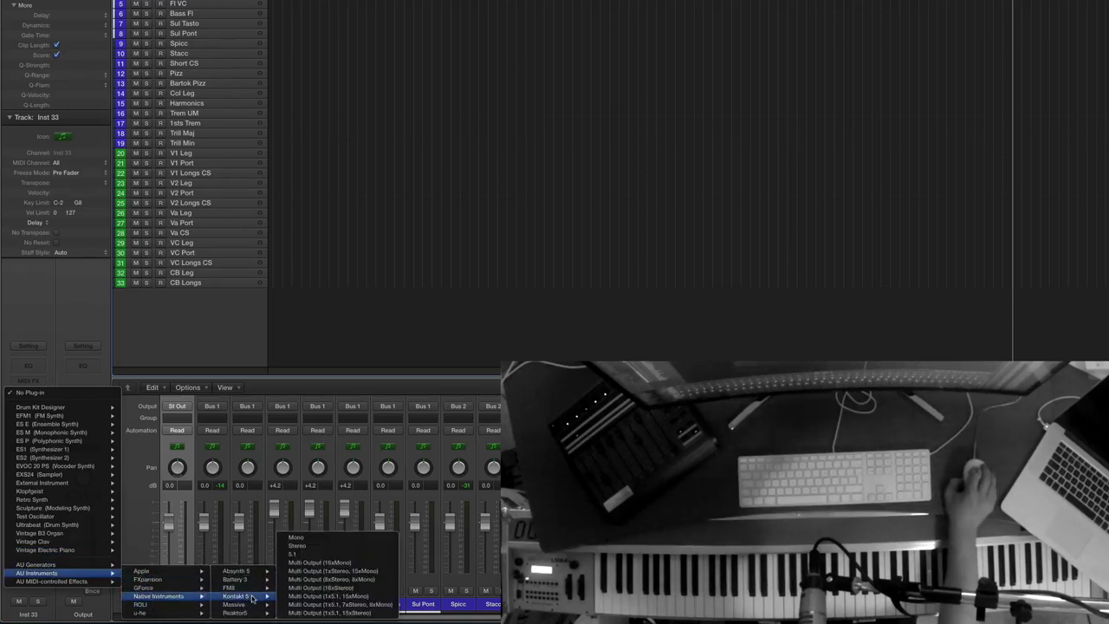
left_click(299, 545)
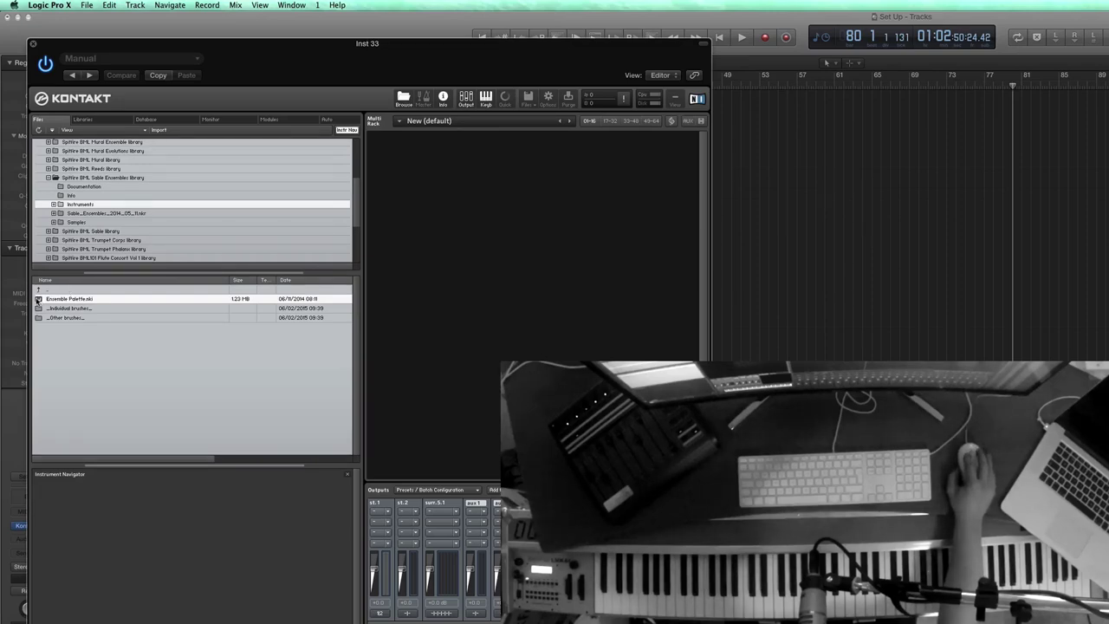
left_click_drag(37, 300, 497, 171)
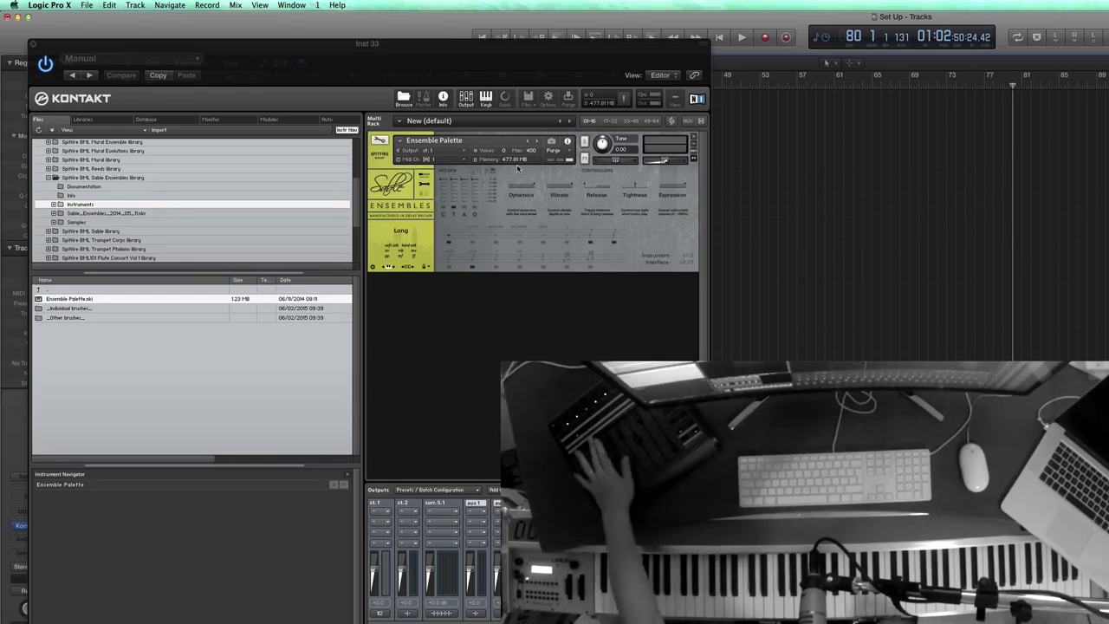
- Adjust the Ensemble Palette instrument's volume in Kontakt, lowering it and raising it again
left_click(668, 163)
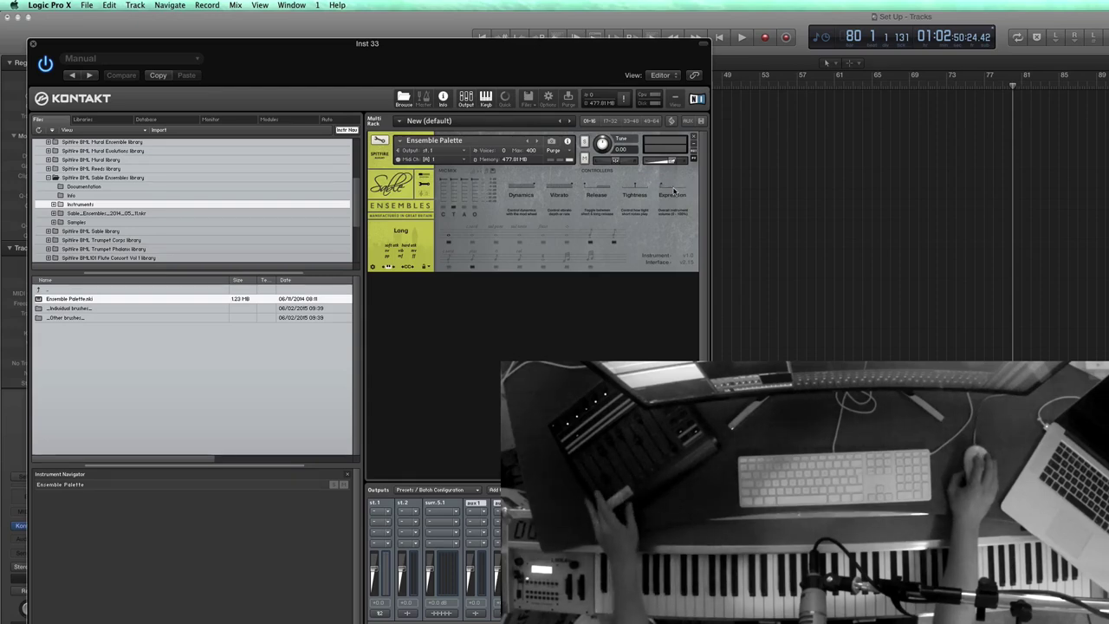
mouse_move(672, 162)
left_mouse_down()
mouse_move(663, 164)
mouse_move(676, 167)
left_mouse_up()
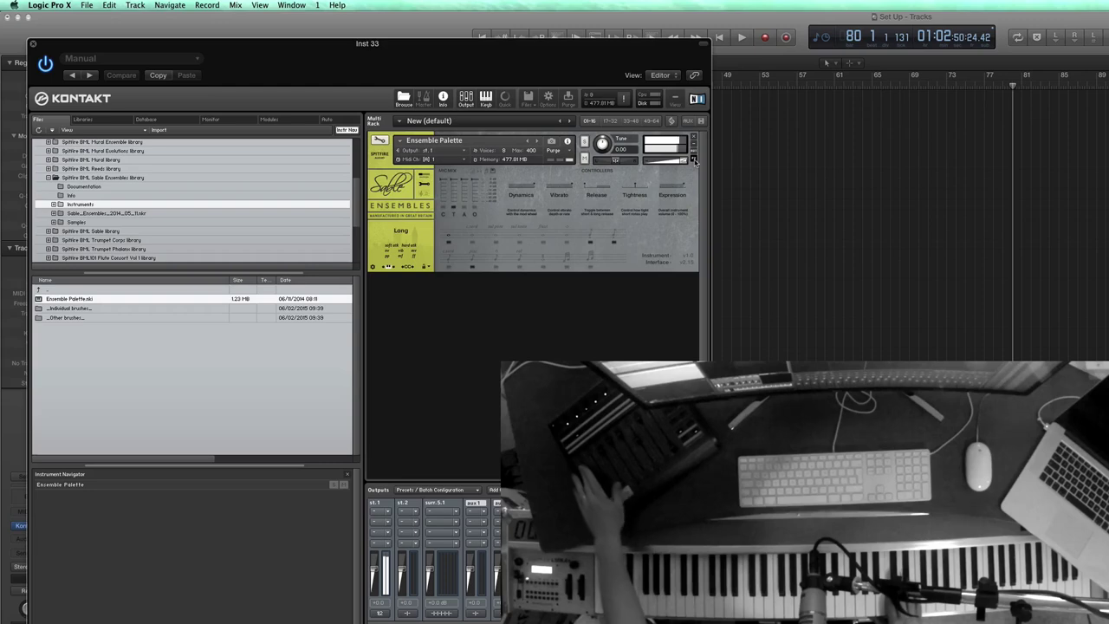
left_click_drag(694, 162, 656, 162)
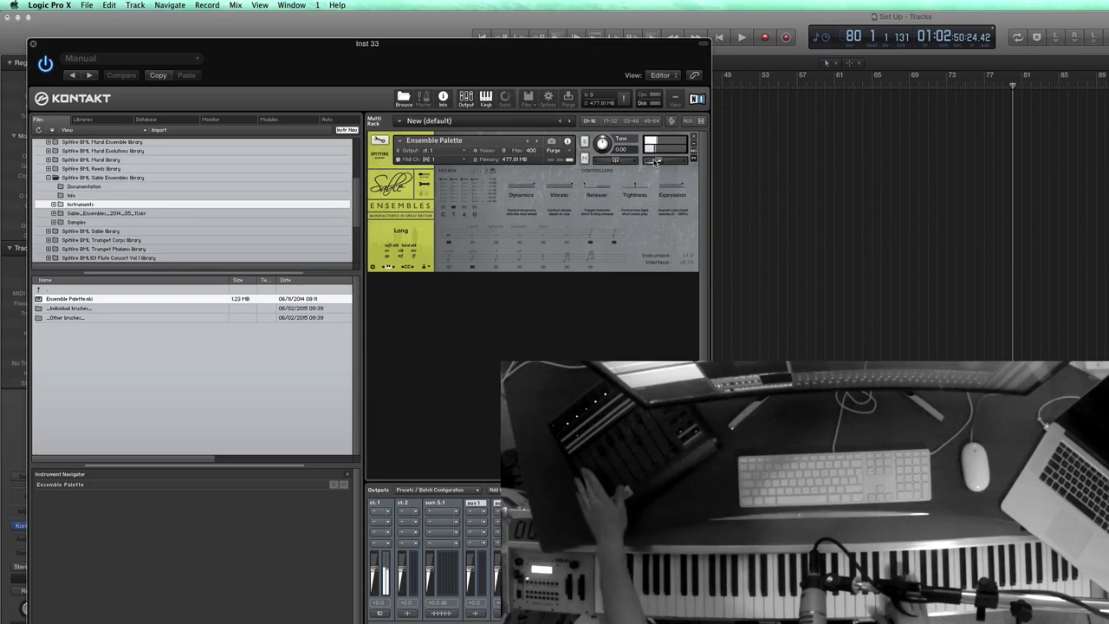
left_click_drag(655, 162, 679, 163)
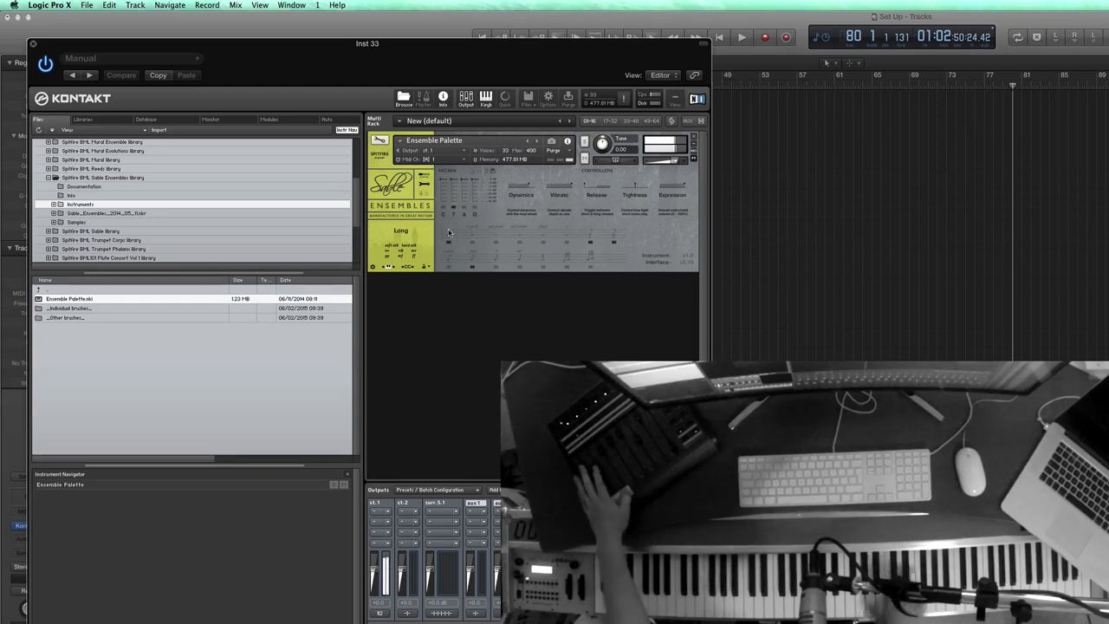
- Switch the Ensemble Palette through its articulations, including Long CS, Long Sul Pont, Spiccato, Pizzicato and Col Legno
left_click(472, 243)
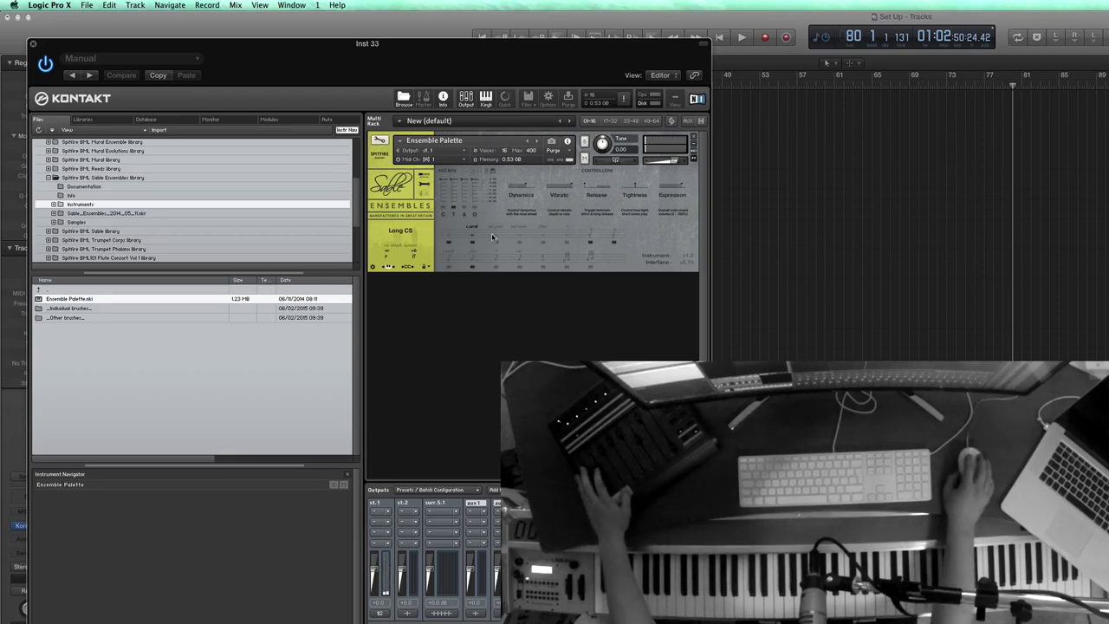
left_click(496, 242)
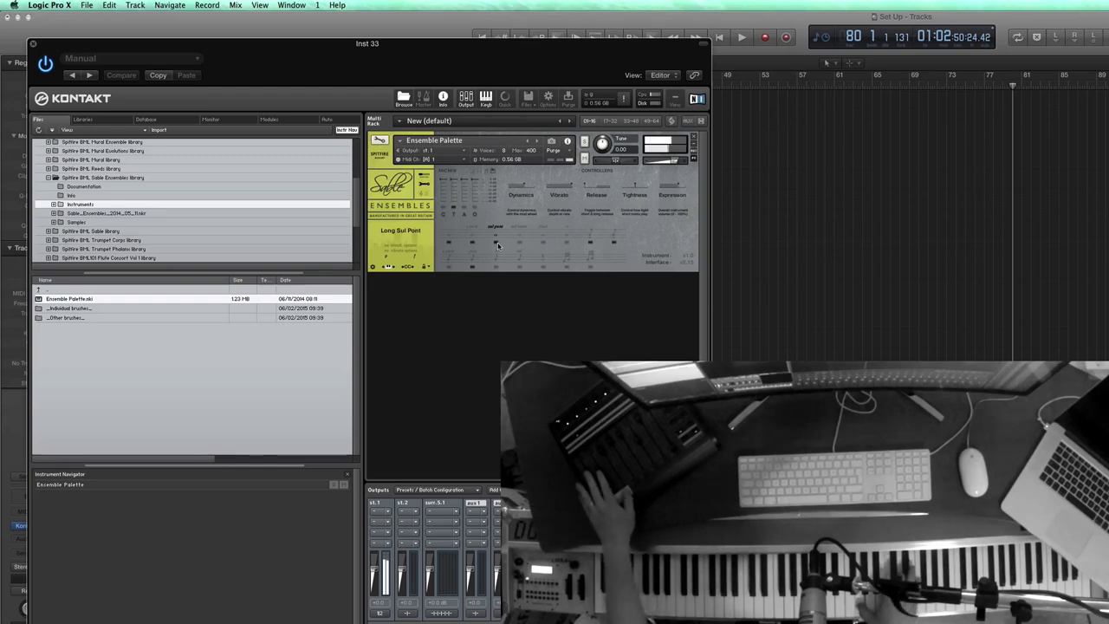
left_click(521, 234)
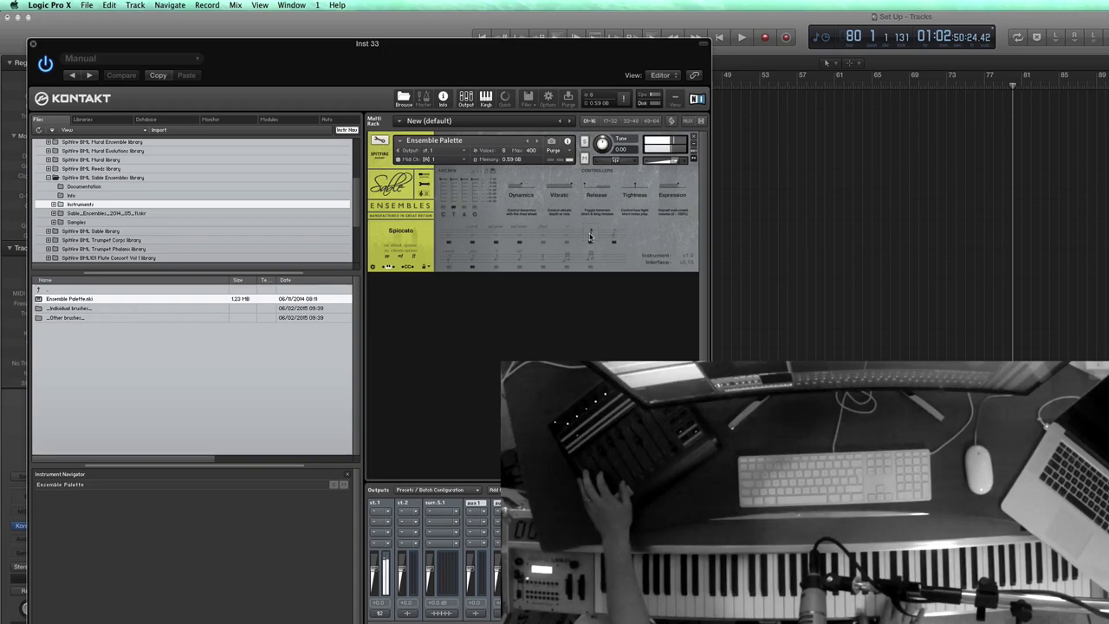
left_click(473, 258)
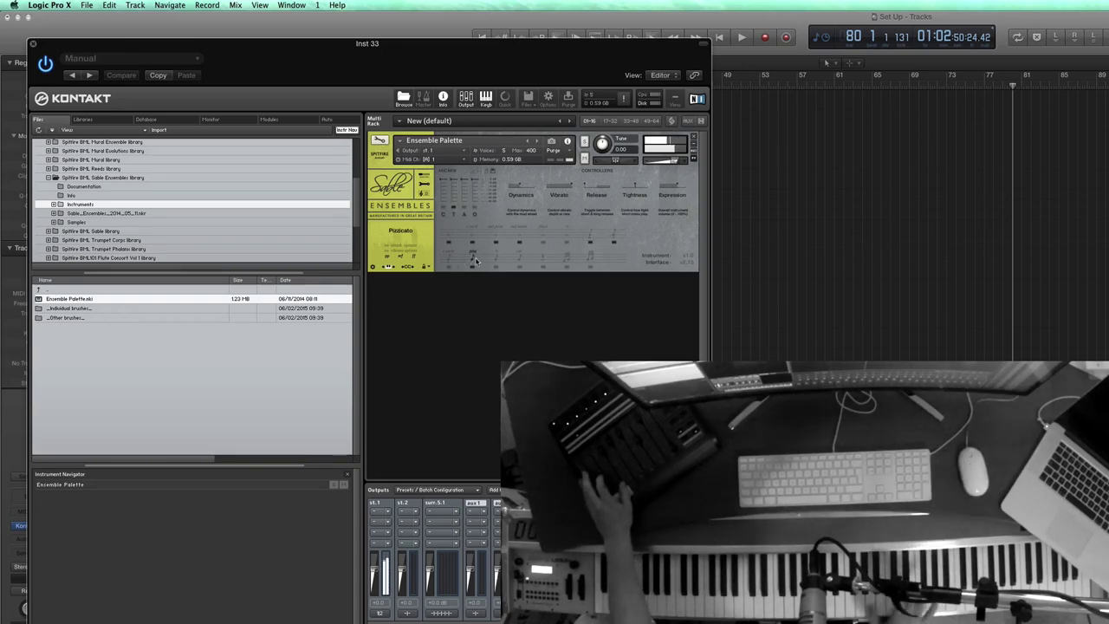
left_click(565, 256)
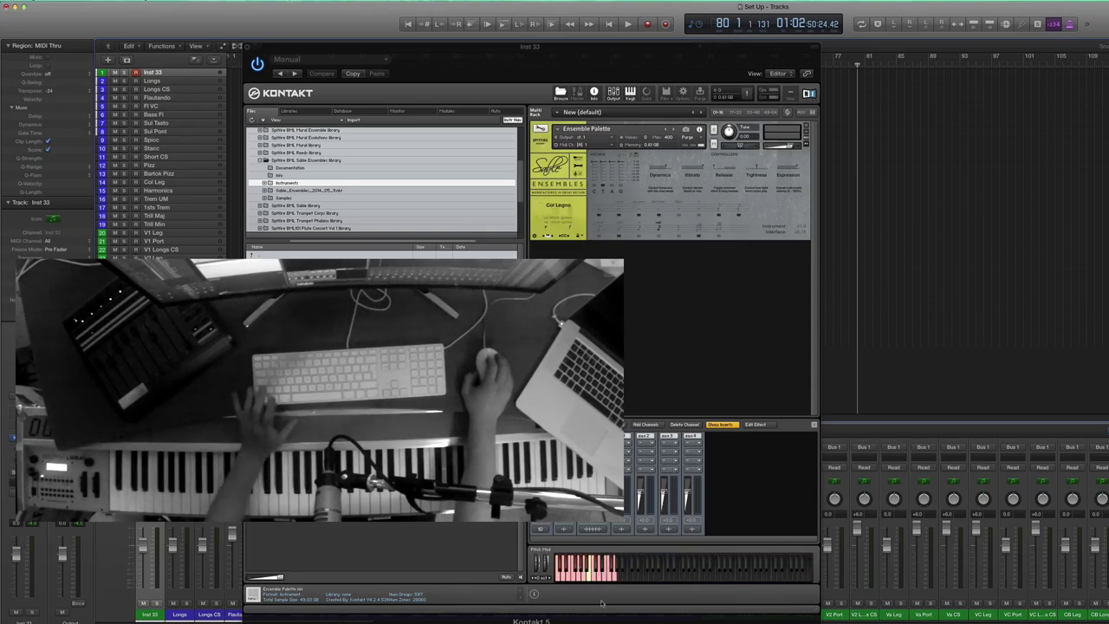
- Close the Kontakt window and delete the Inst 33 track
left_click(247, 47)
left_click(181, 81)
left_click(172, 73)
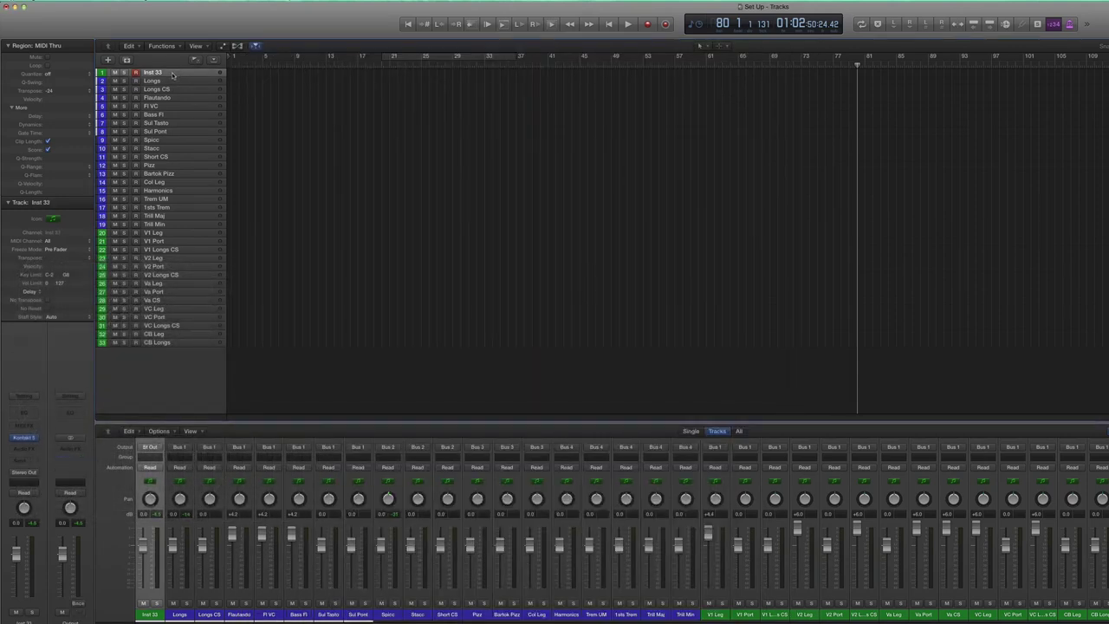
key("super+BackSpace")
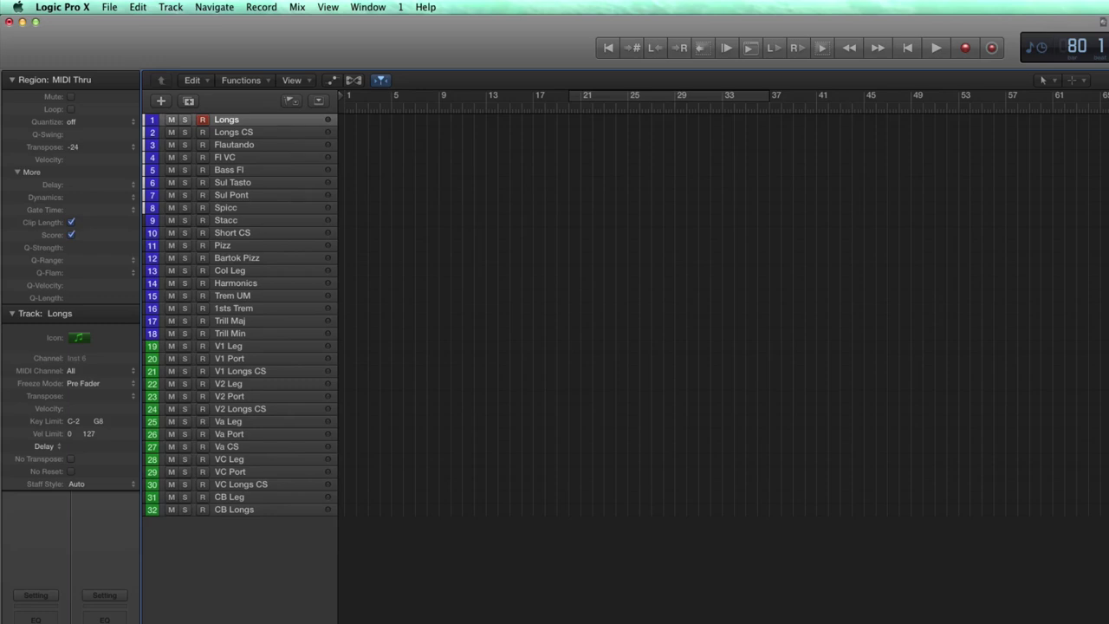
- Inspect the single-articulation Kontakt instruments on the Longs and Pizz tracks, closing each window after viewing it
key("v")
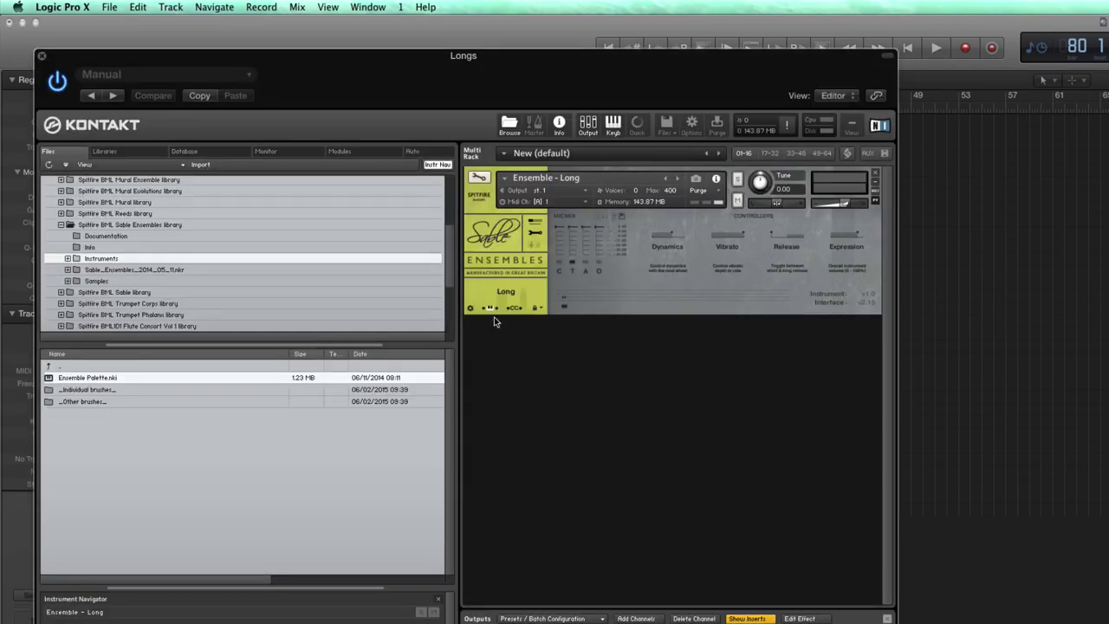
left_click(44, 56)
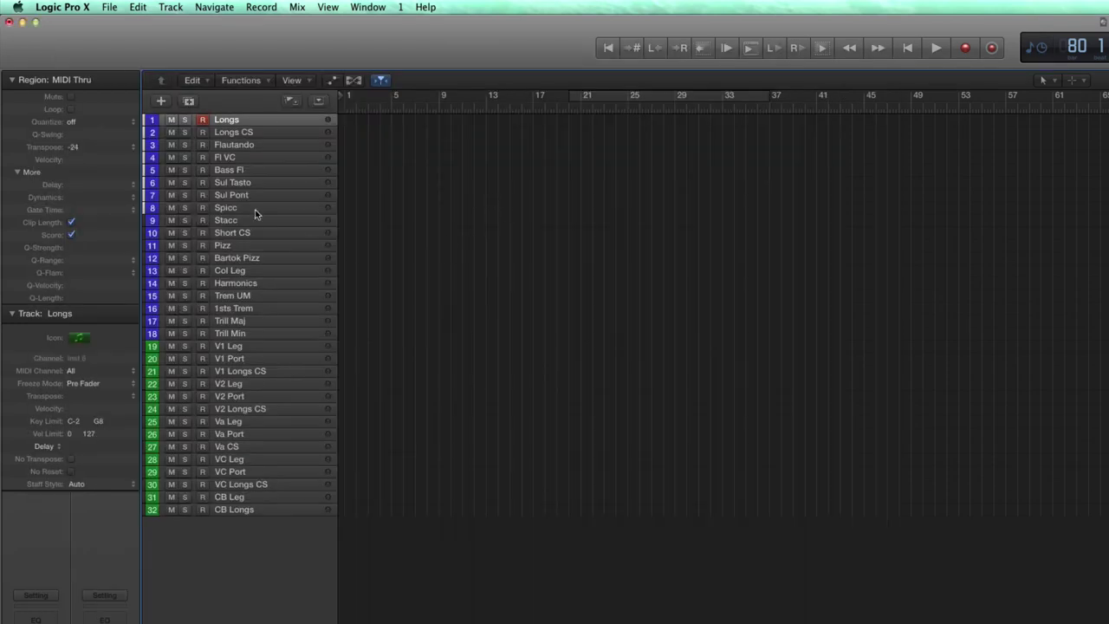
left_click(237, 244)
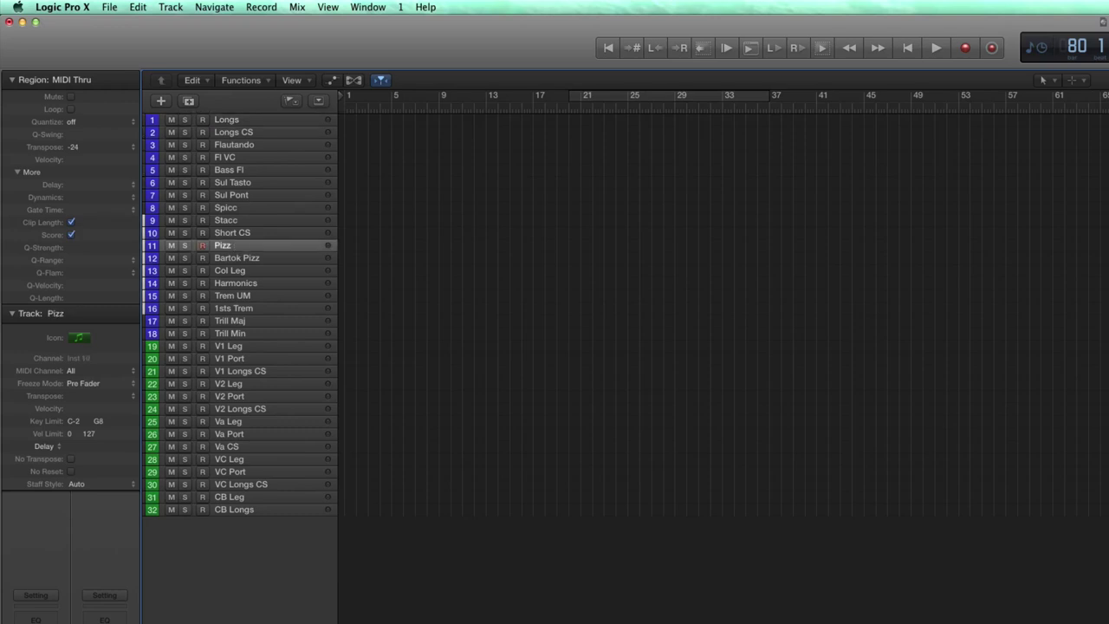
key("v")
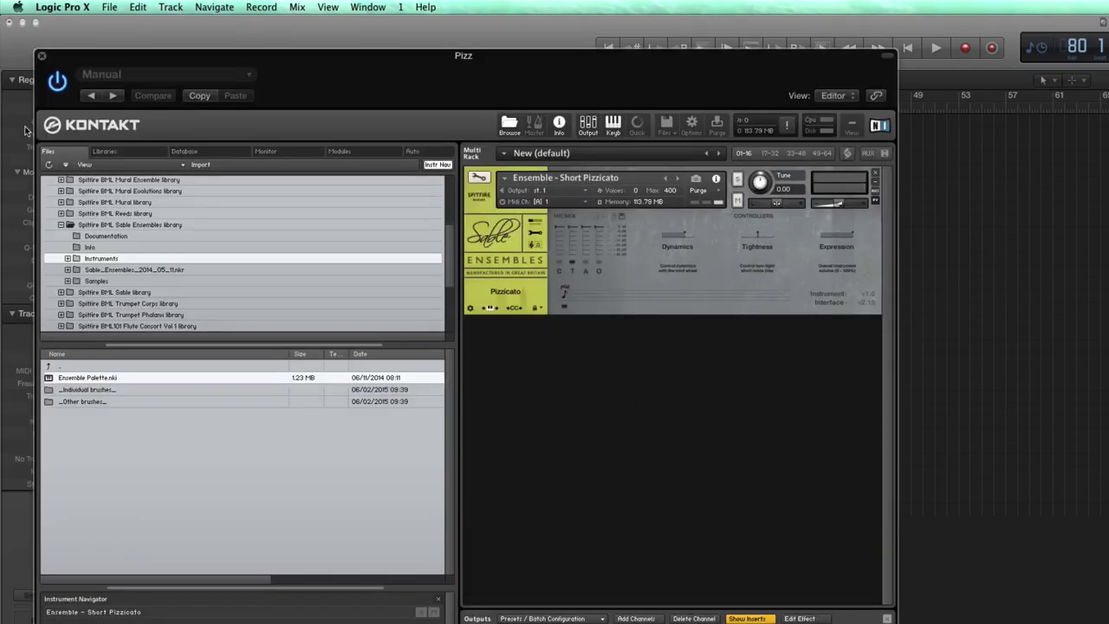
left_click(41, 57)
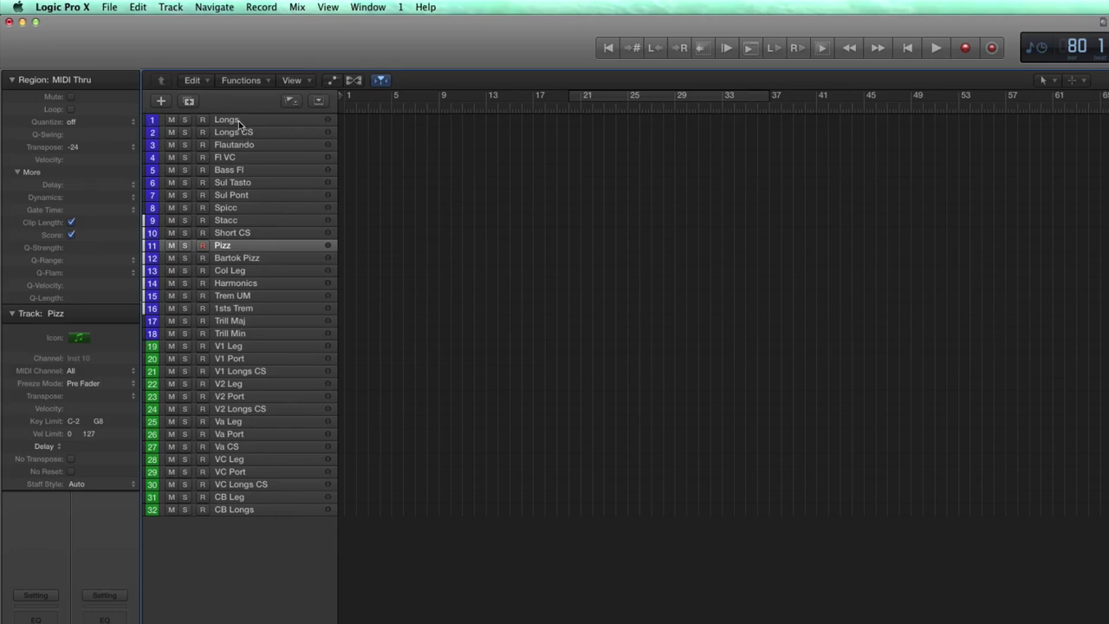
- Review the Flautando ensemble track and the individual section tracks V1 Leg, V2 Port and Va CS
left_click(244, 146)
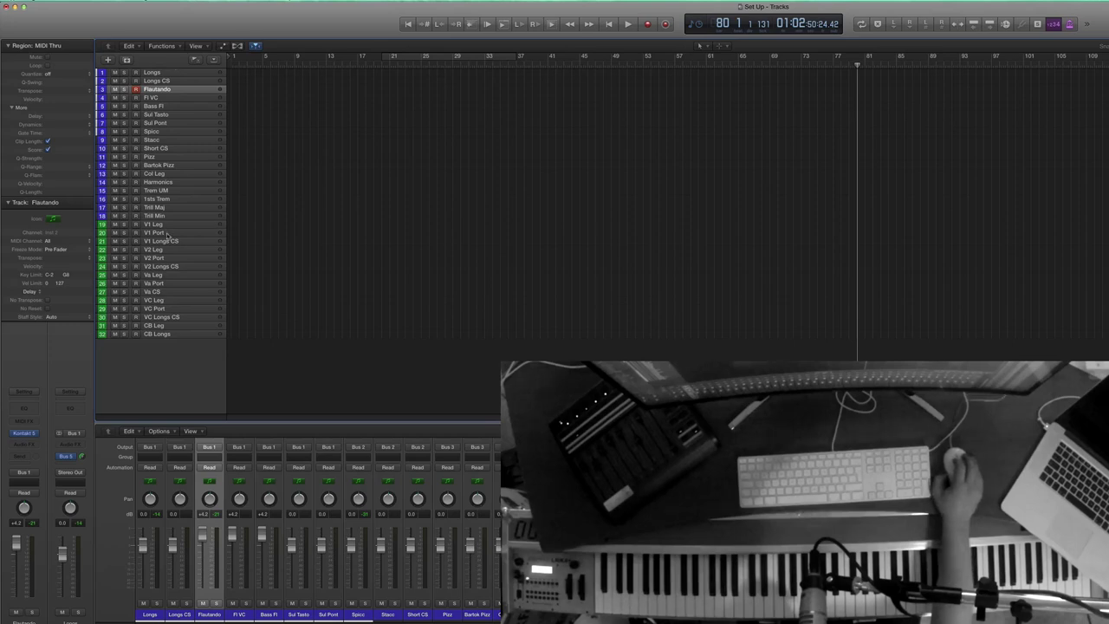
left_click(154, 224)
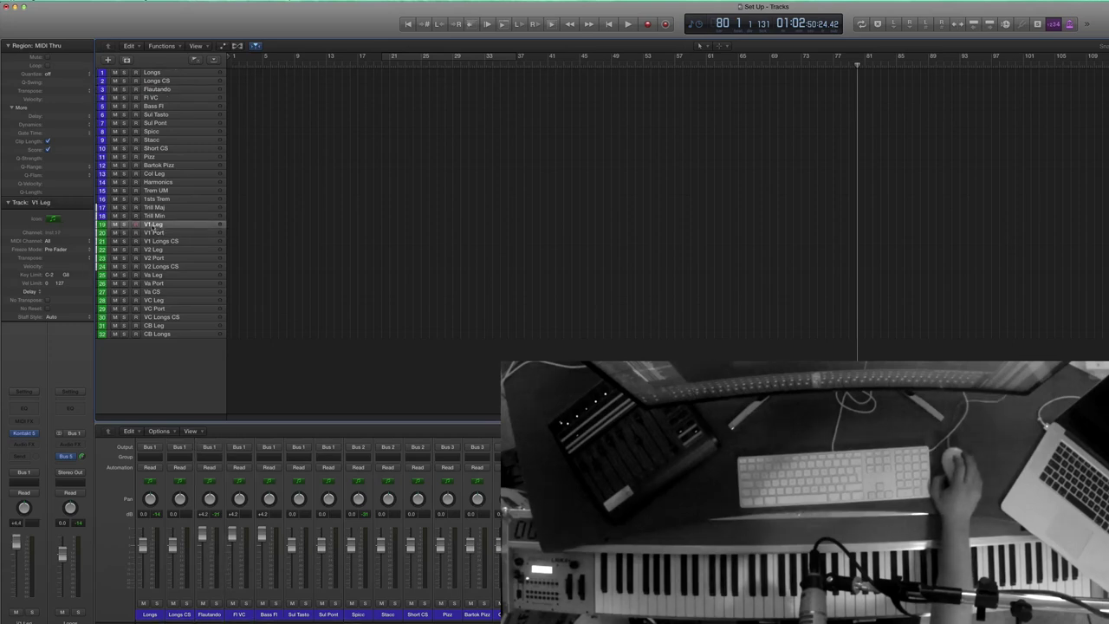
left_click(157, 259)
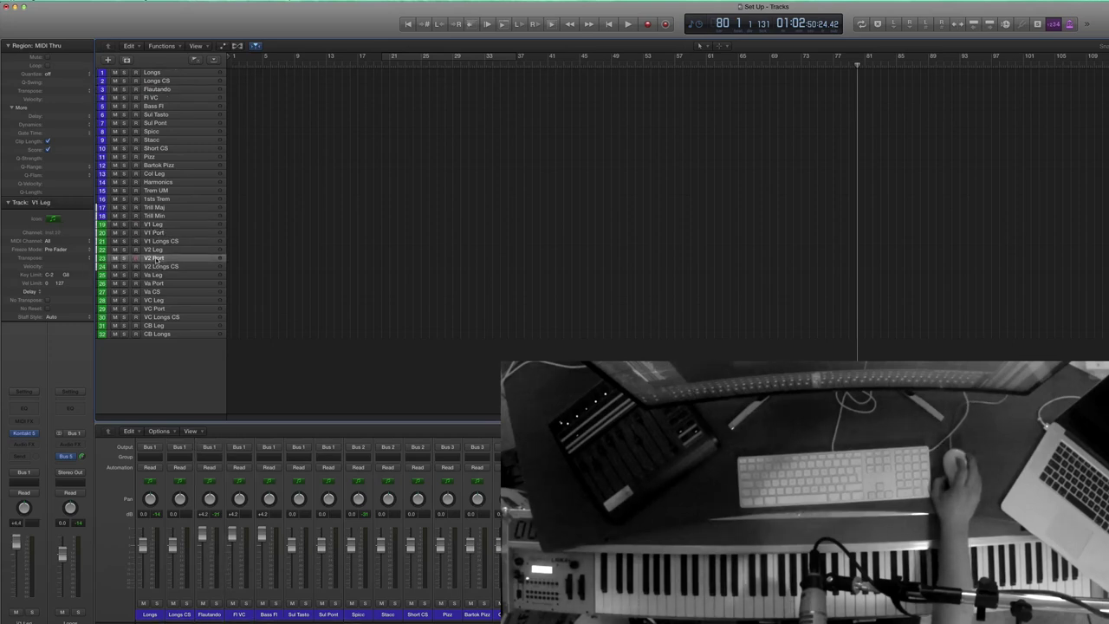
left_click(169, 292)
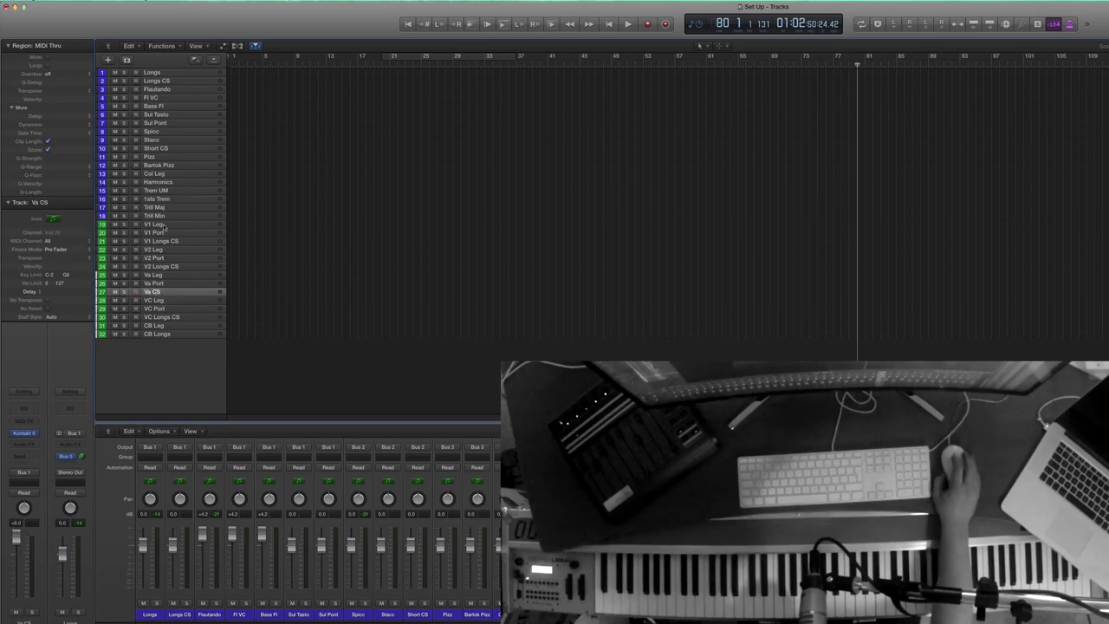
left_click(160, 224)
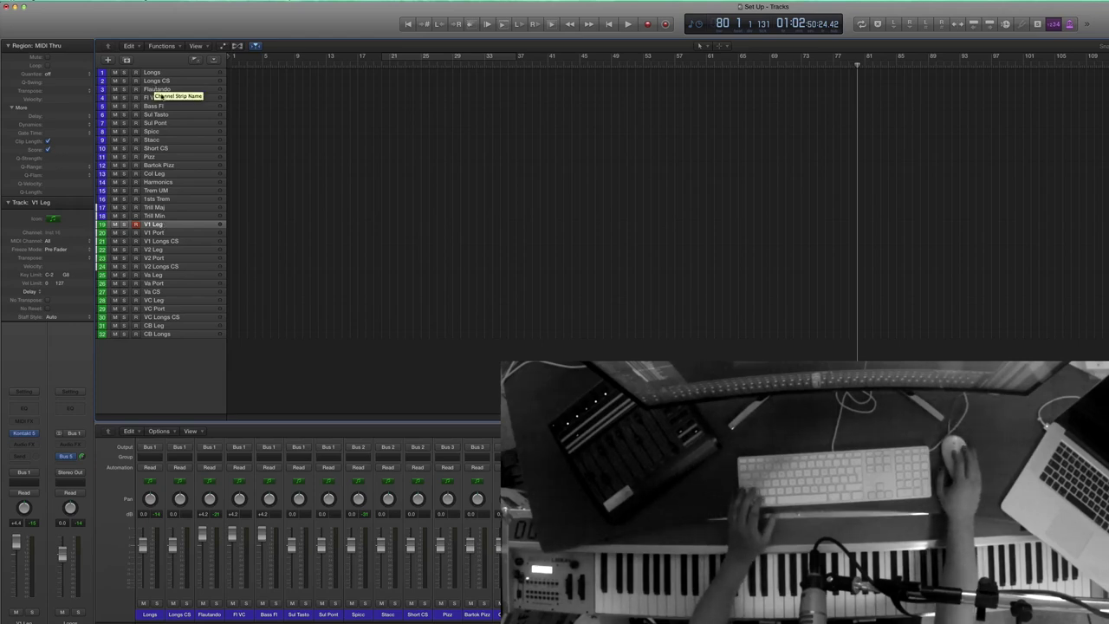
right_click(158, 89)
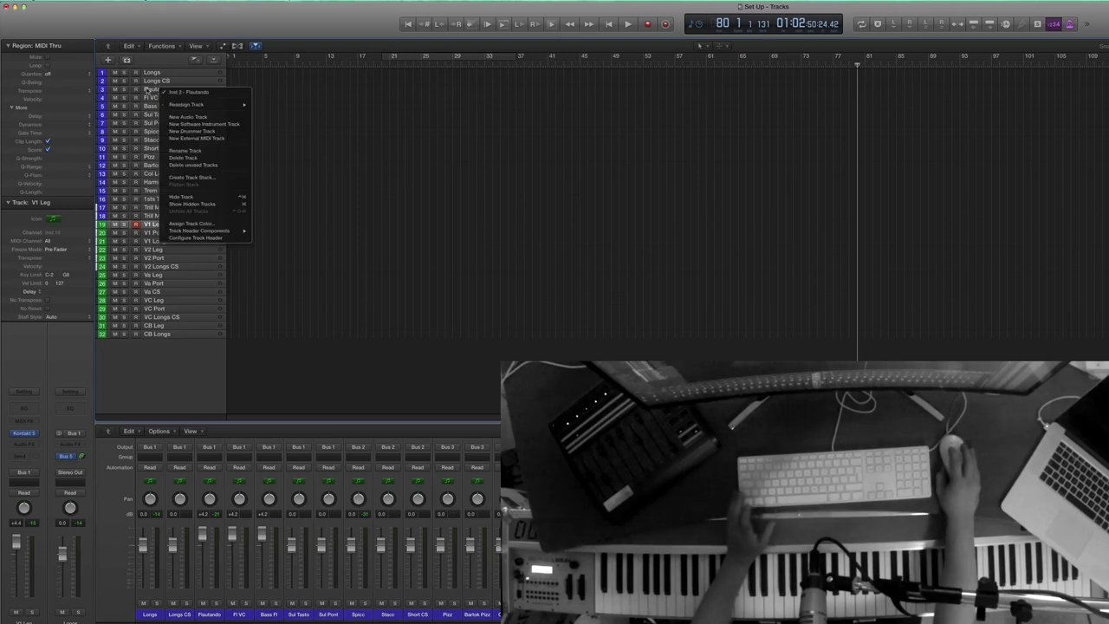
left_click(156, 90)
left_click(156, 89)
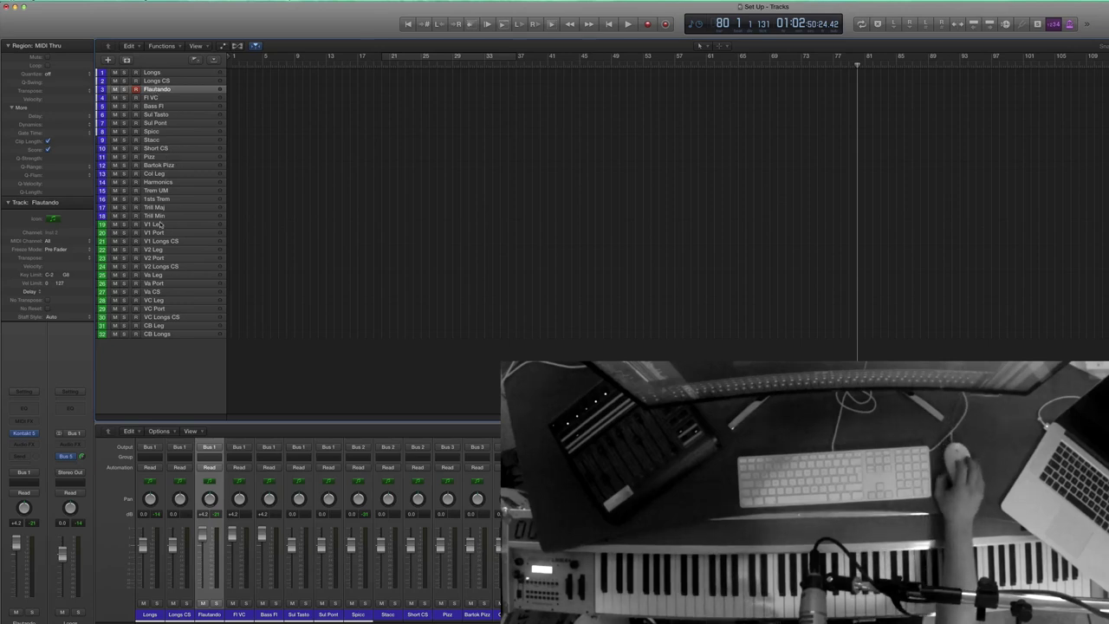
left_click(160, 223)
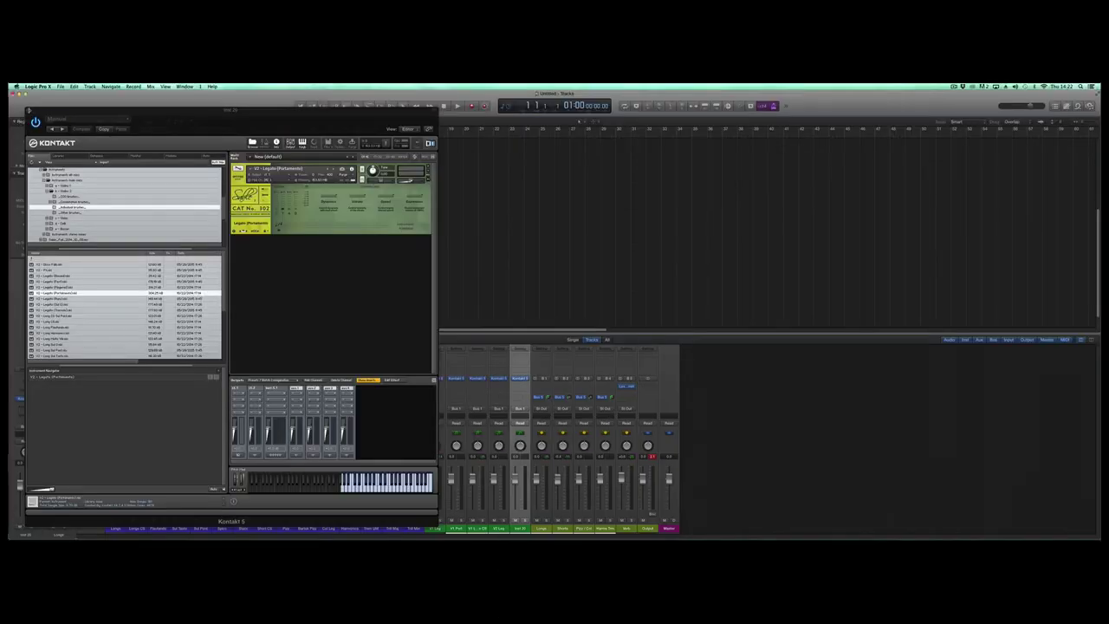
- Close the Kontakt window, rename the Inst 20 track as V2 Port, and create a new track with duplicate settings below it
left_click(29, 111)
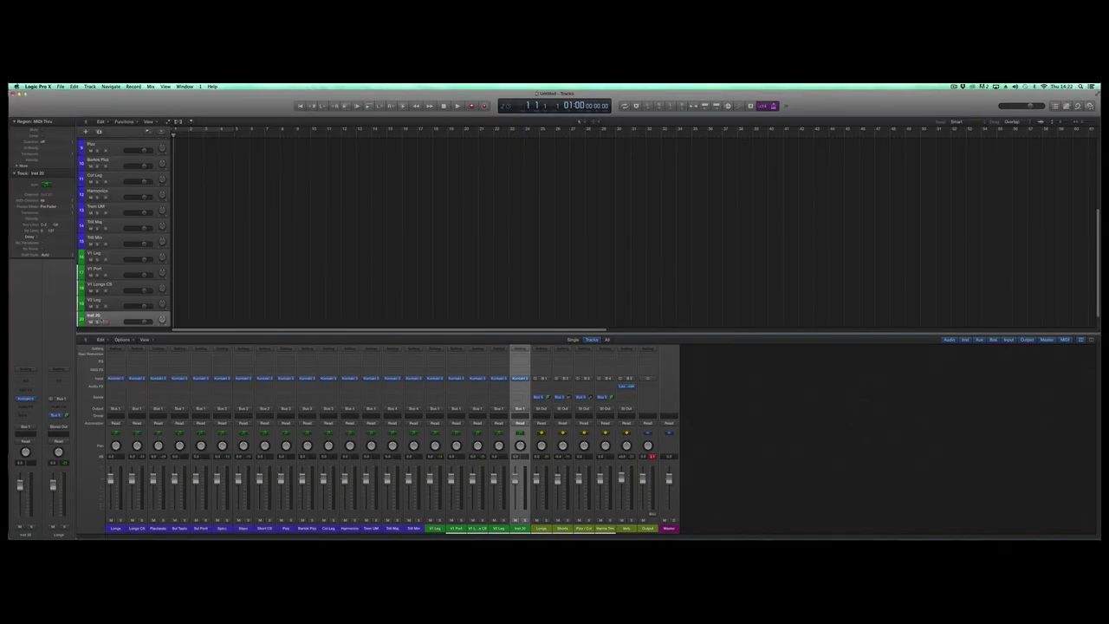
double_click(95, 315)
type("V2 Port")
key("Return")
key("super+d")
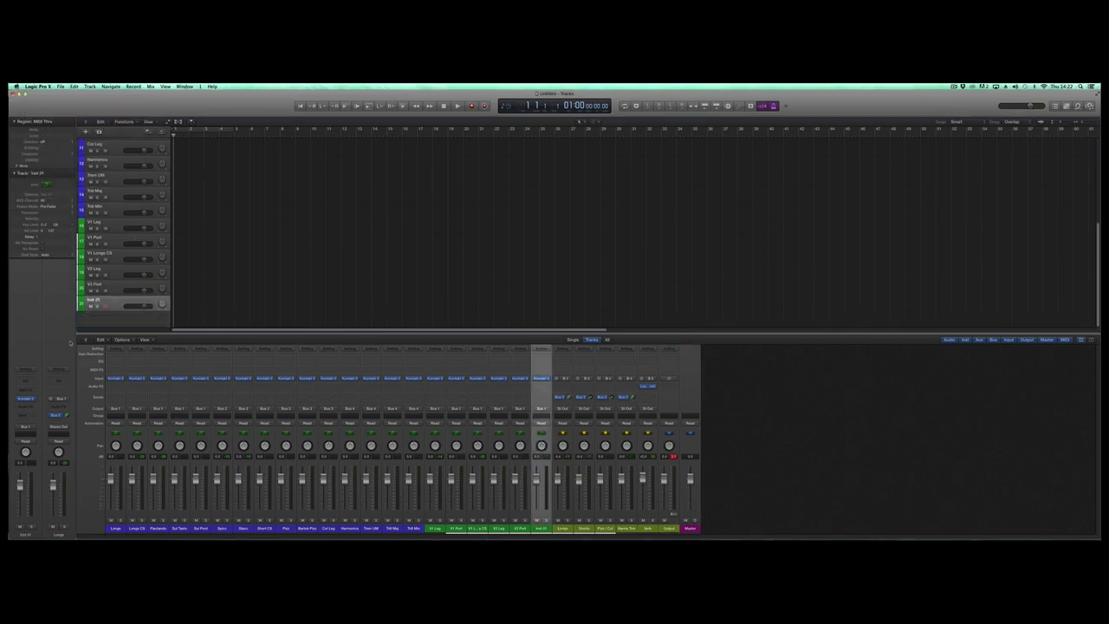
- Replace the patch in the Inst 21 track's Kontakt instrument with V2 - Long CS
left_click(26, 398)
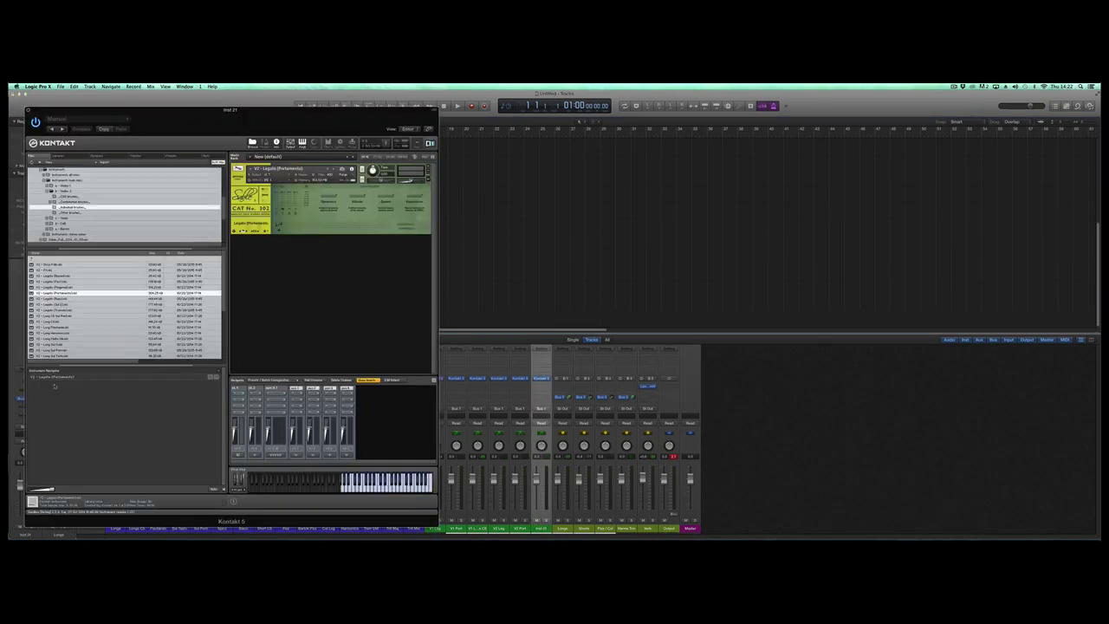
left_click(44, 315)
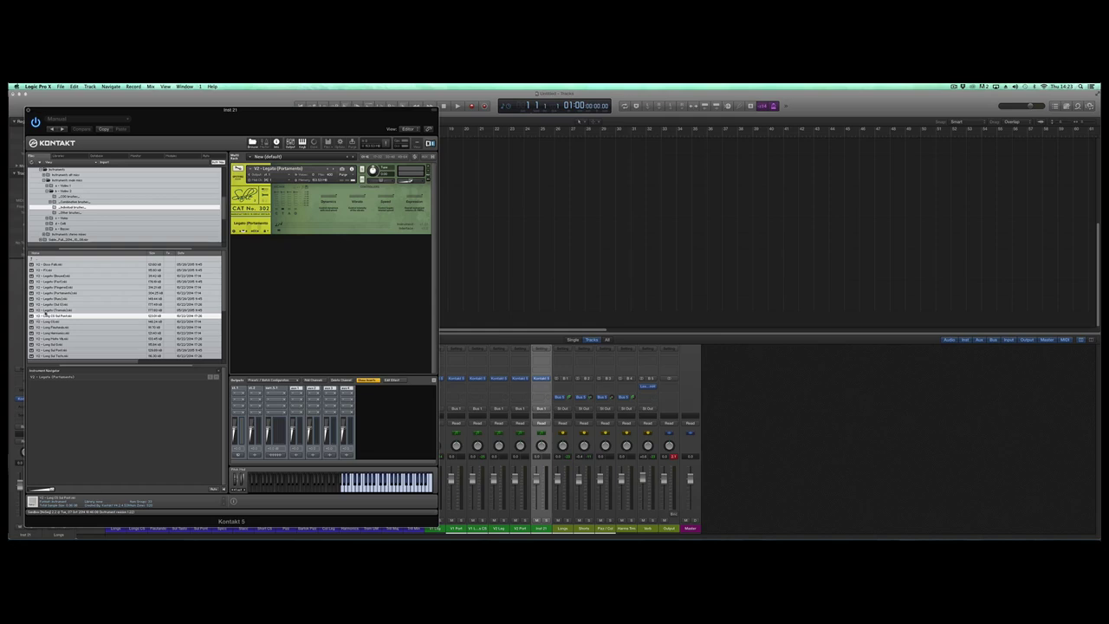
left_click(47, 321)
left_click_drag(31, 323, 330, 193)
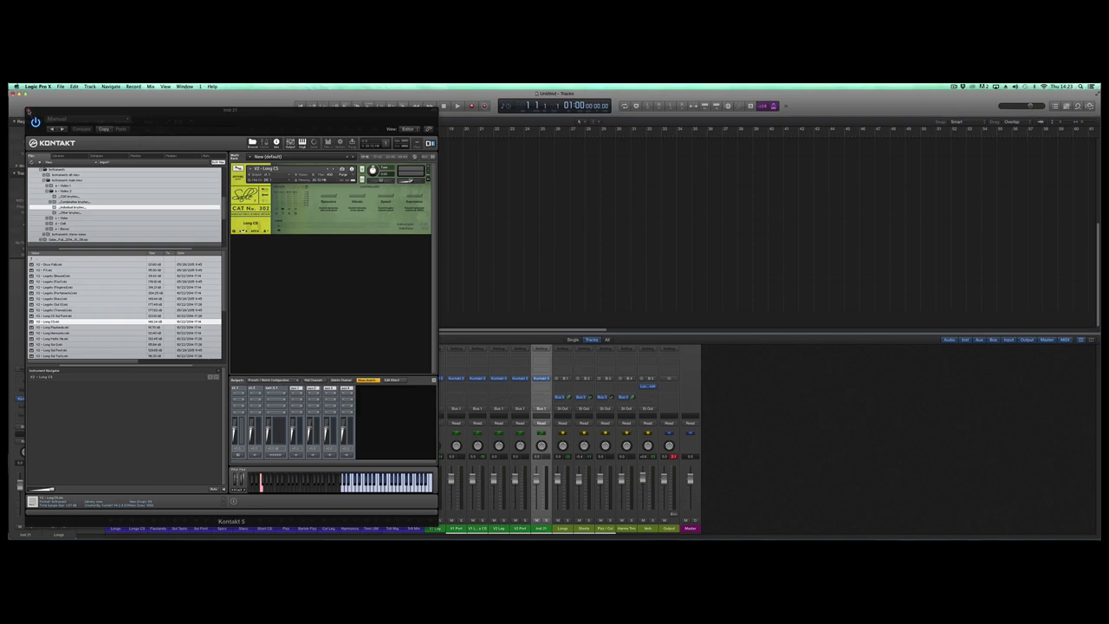
- Close the Kontakt window, rename the Inst 21 track as V2 Longs CS, and create a new track with duplicate settings below it
left_click(28, 110)
double_click(92, 300)
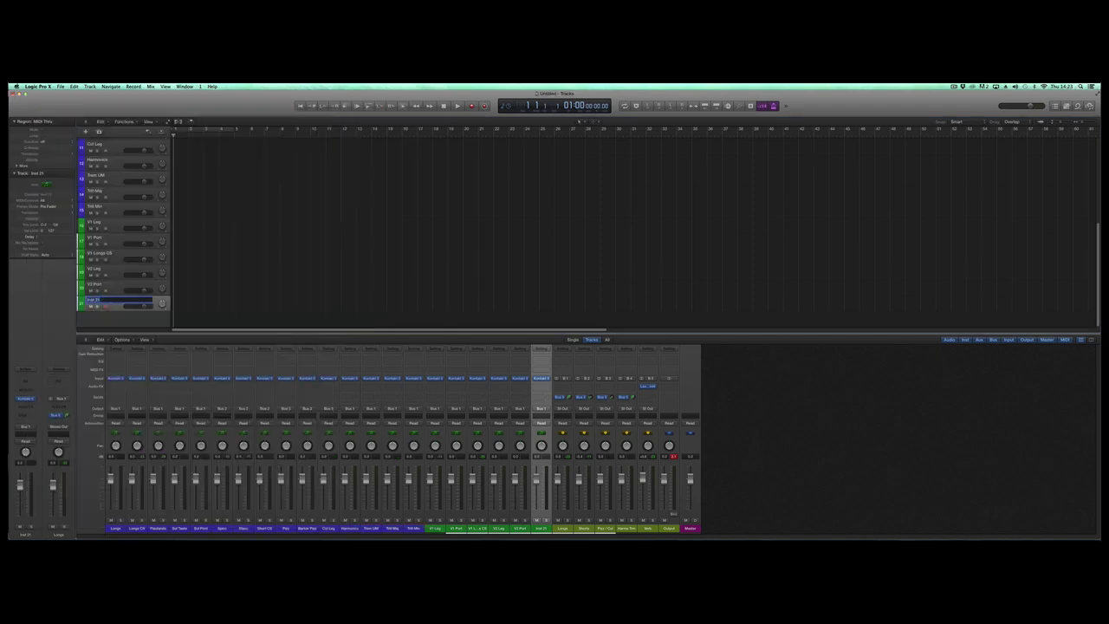
type("V2 Longs CS")
key("Return")
key("super+d")
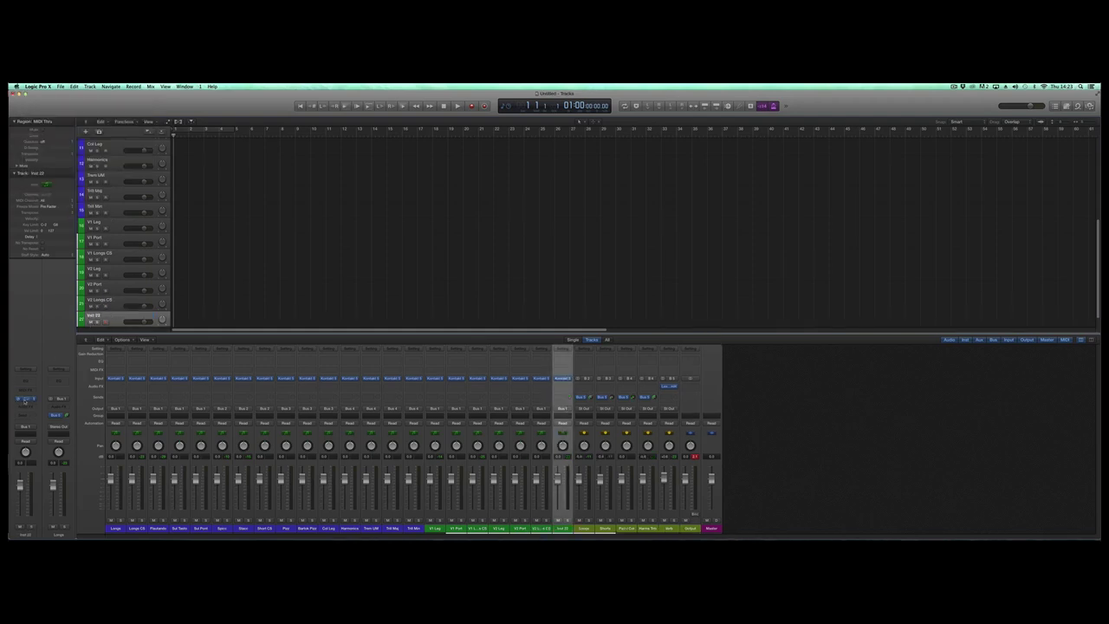
- Open the Kontakt instrument on the Inst 22 track and expand the next string section's folder in the file browser
left_click(26, 400)
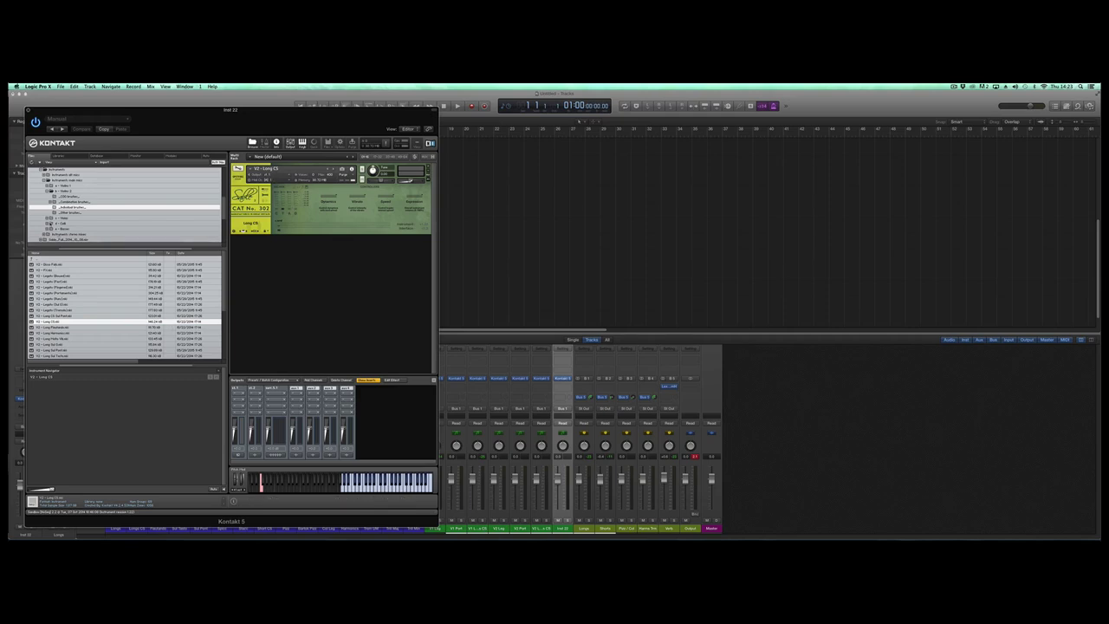
left_click(48, 223)
left_click(68, 235)
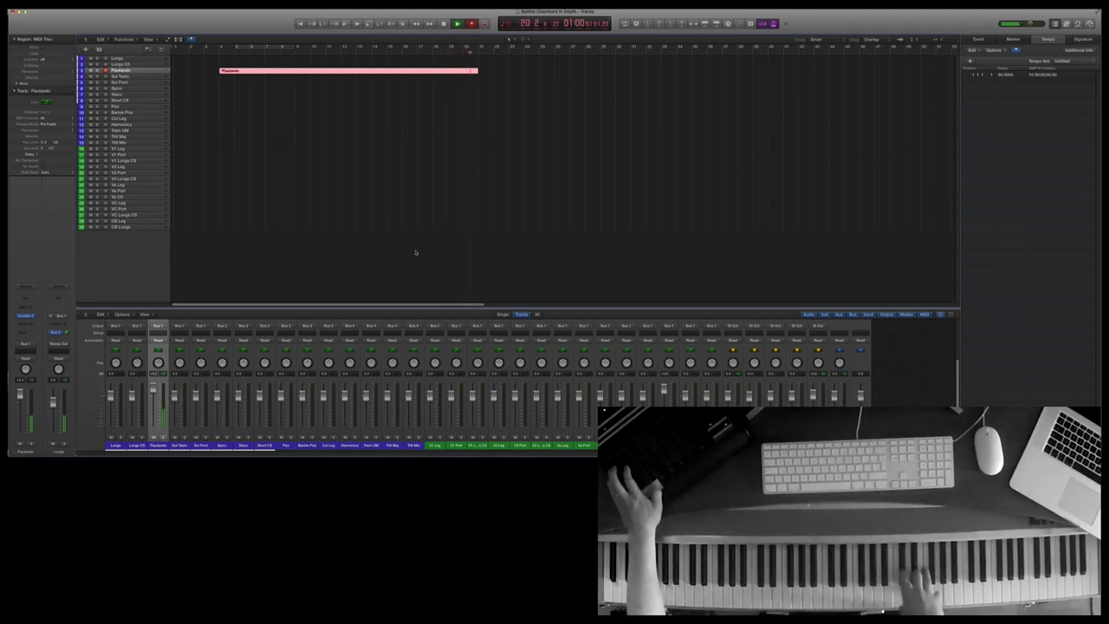
- Finish recording the Flautando part and quantize its region to 1/8 notes with a Q-Strength of 78%
key("space")
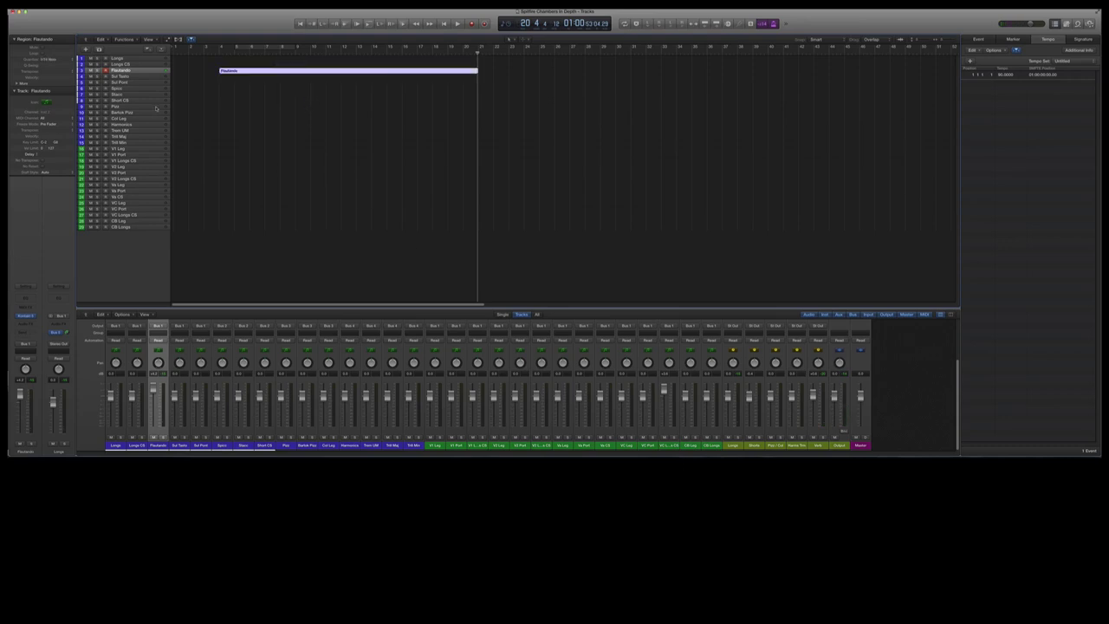
left_click(49, 59)
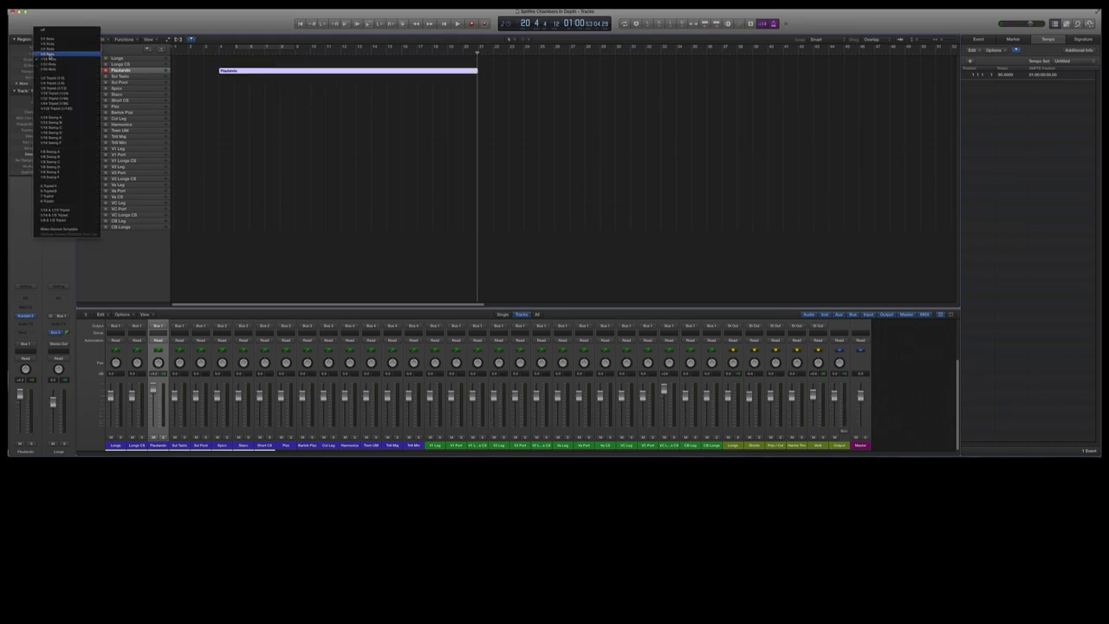
left_click(49, 59)
left_click(17, 84)
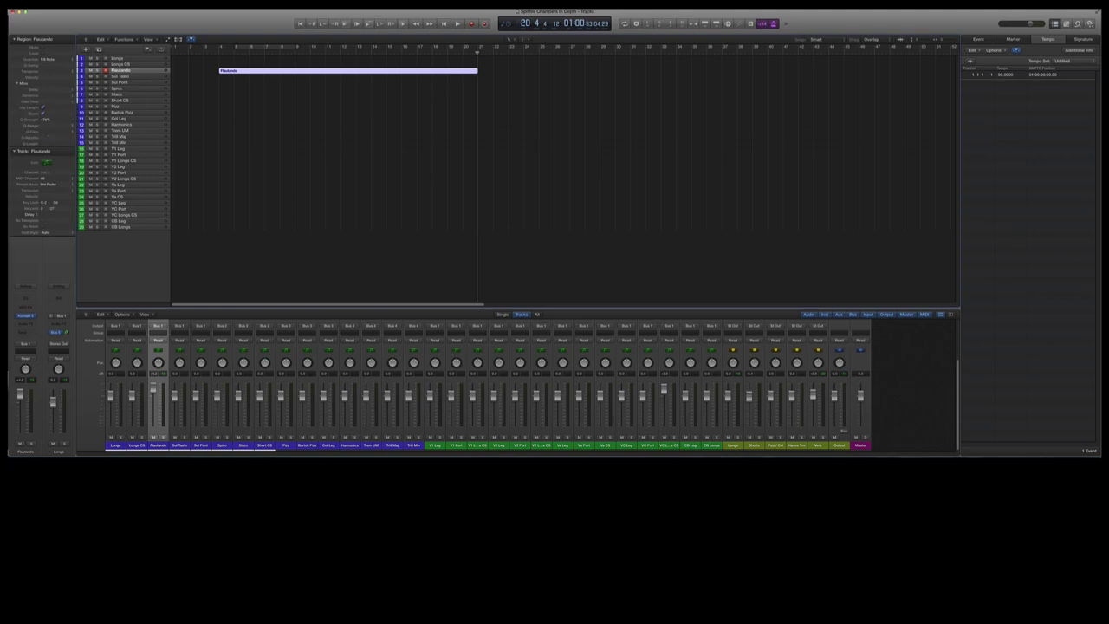
- Split the Flautando region near bar 5 and place a copy of its longer part at bar 21
left_click(243, 61)
left_click(245, 72)
left_click(303, 62)
left_click(305, 71)
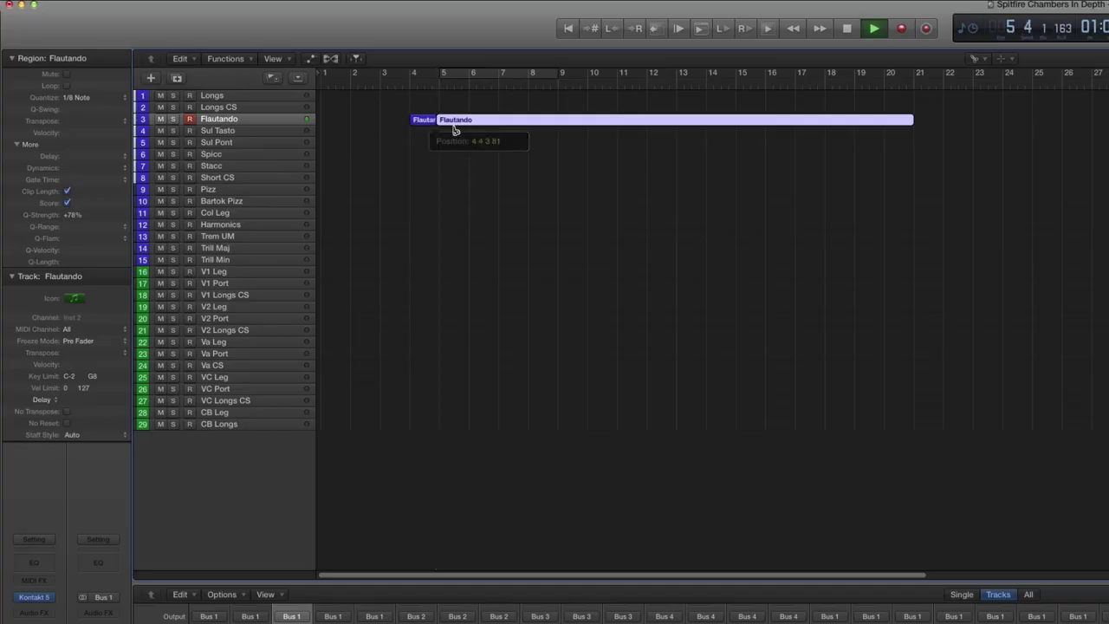
left_click(284, 99)
left_click(259, 73)
left_click_drag(487, 124, 942, 131)
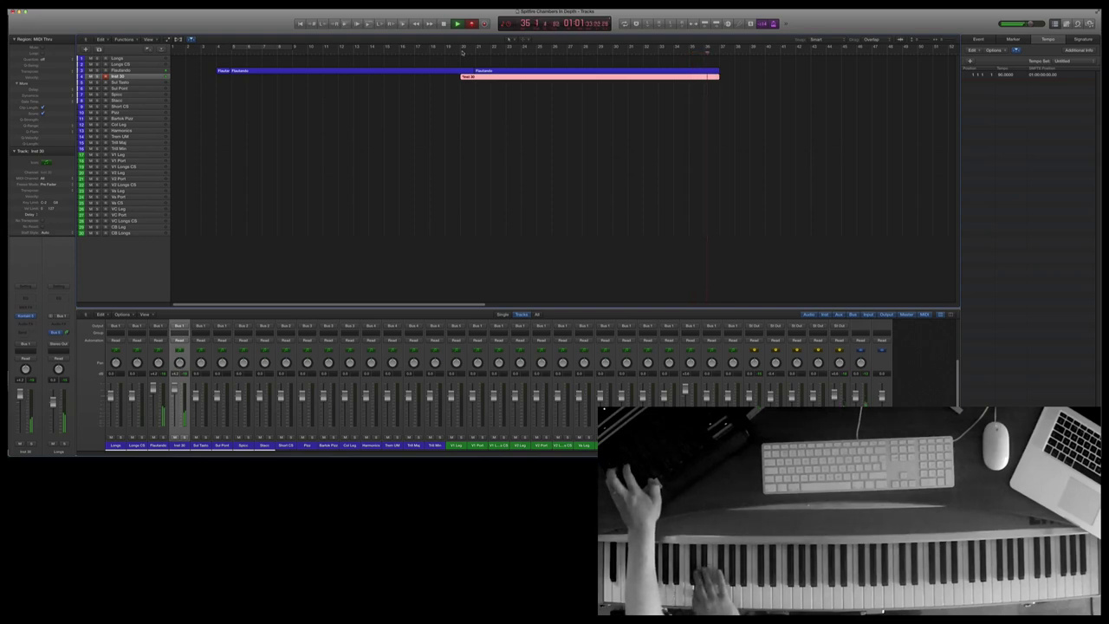
- Finish recording on the Inst 30 track and play back its last bars with the Piano Roll shown instead of the mixer
key("space")
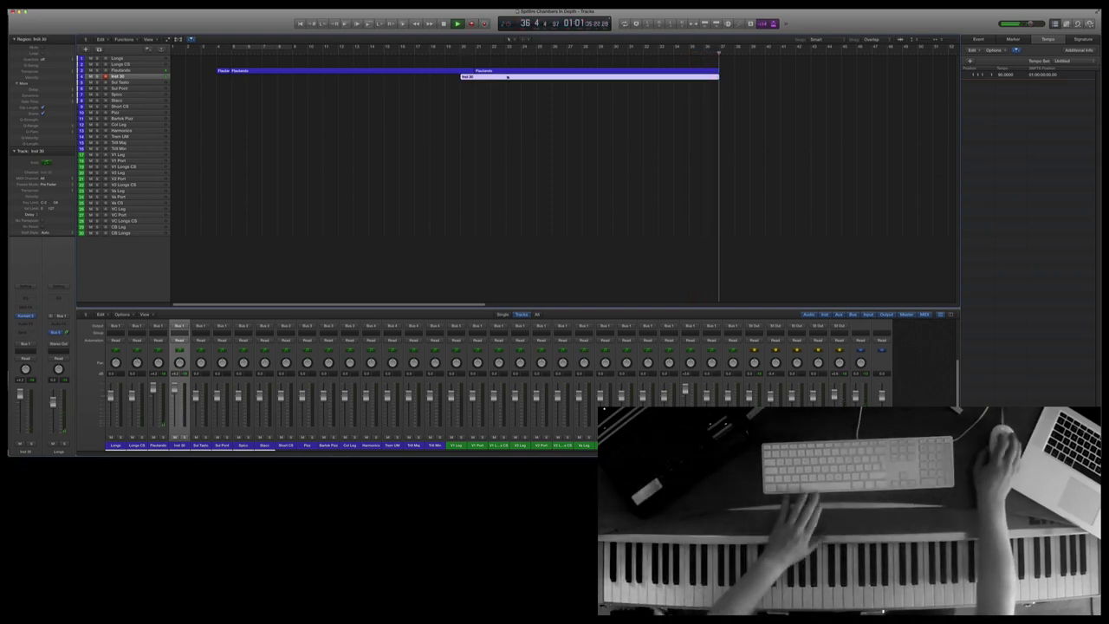
key("space")
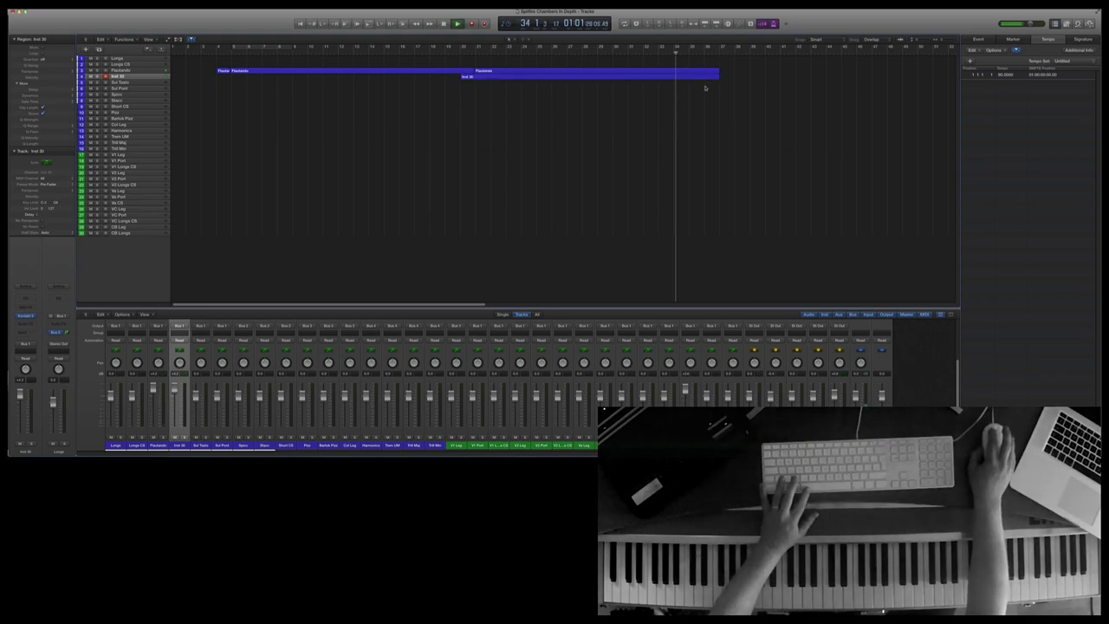
key("x")
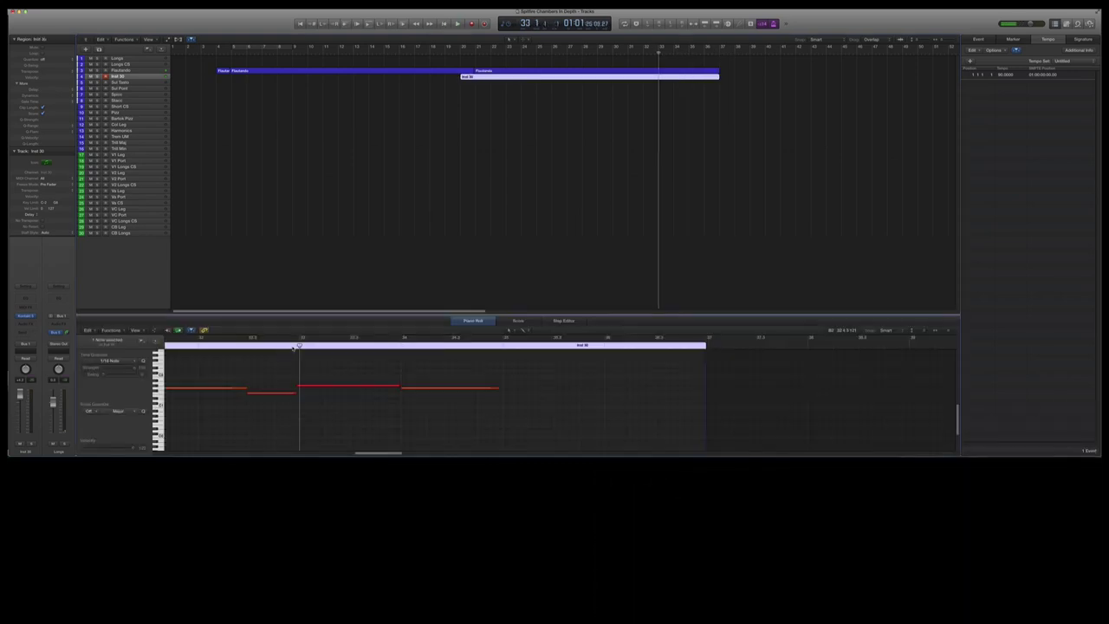
key("space")
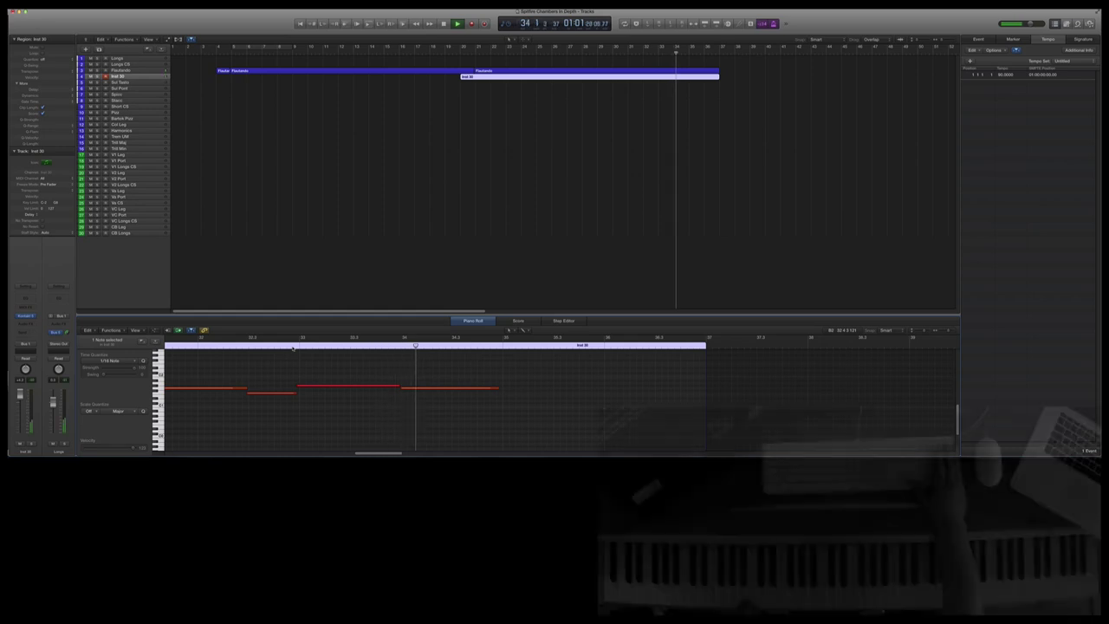
- Re-record the ending of the Inst 30 part from bar 35 and rename the track as Bass Fl
key("r")
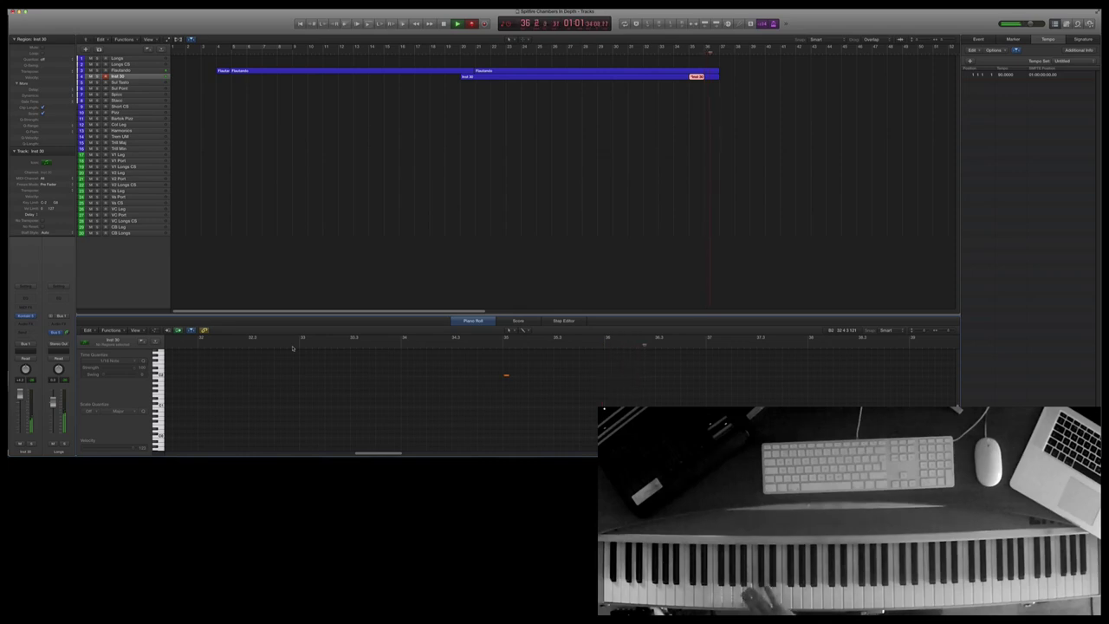
key("KP_Enter")
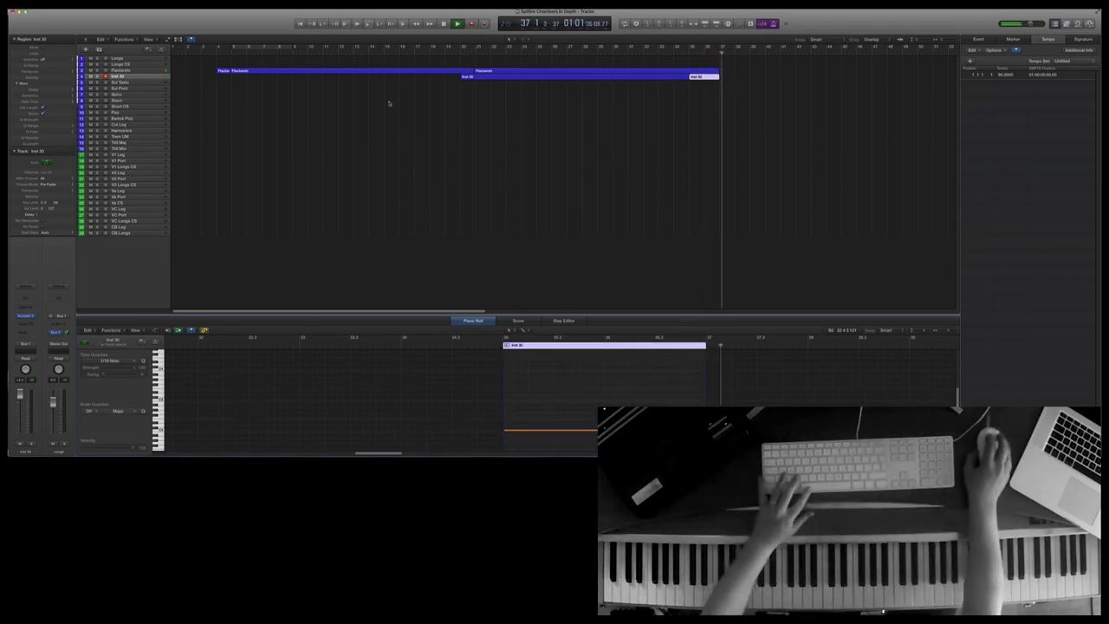
double_click(122, 78)
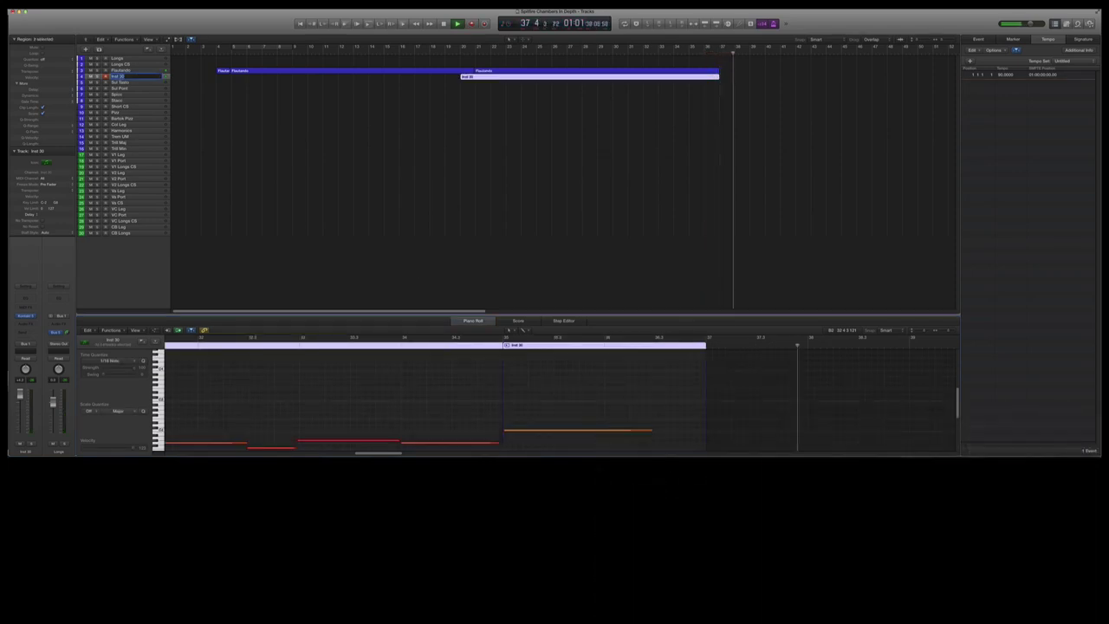
type("Bass Fl")
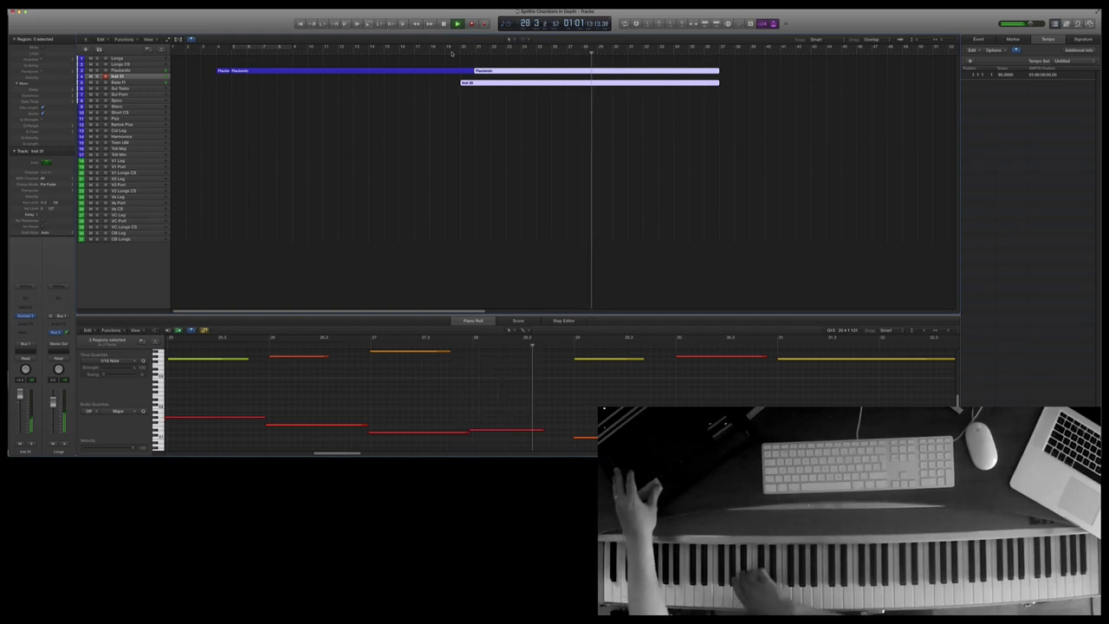
- Capture the part just played on the Inst 31 track as a recording and play it back from about bar 26
key("shift+r")
key("space")
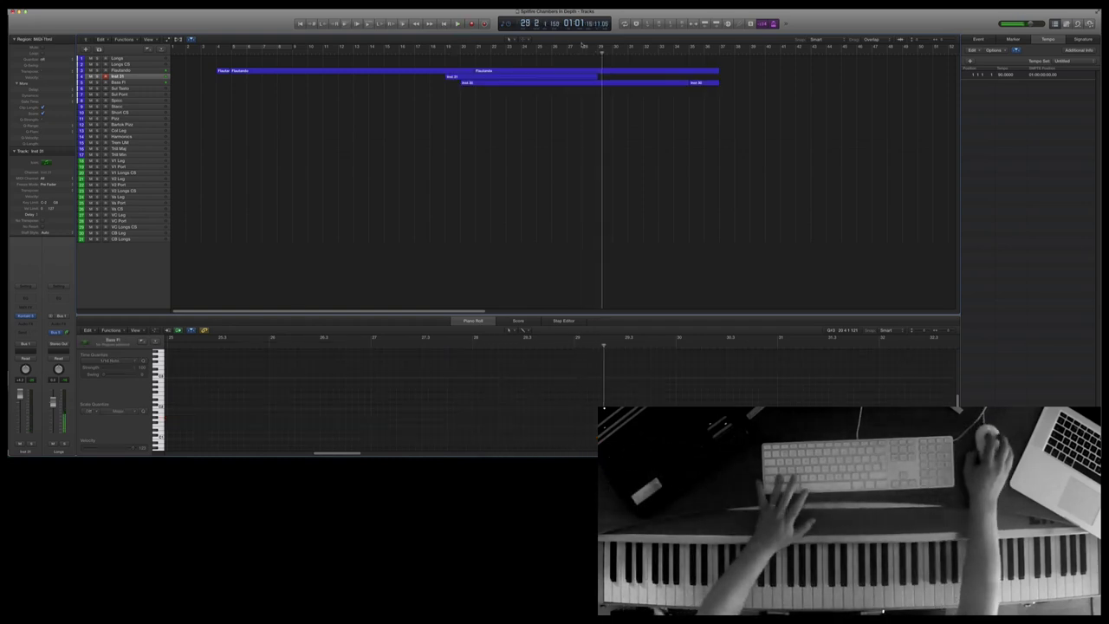
left_click(561, 47)
key("space")
- Shorten the last note of the Inst 31 region in the Piano Roll
left_click(569, 76)
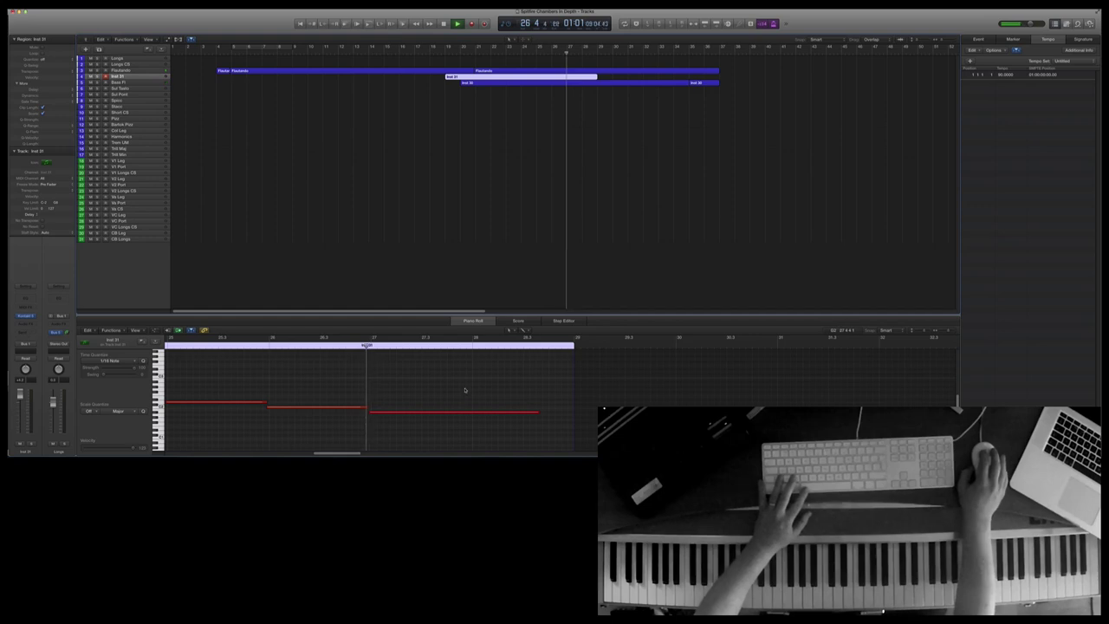
key("space")
left_click_drag(537, 413, 503, 409)
double_click(367, 346)
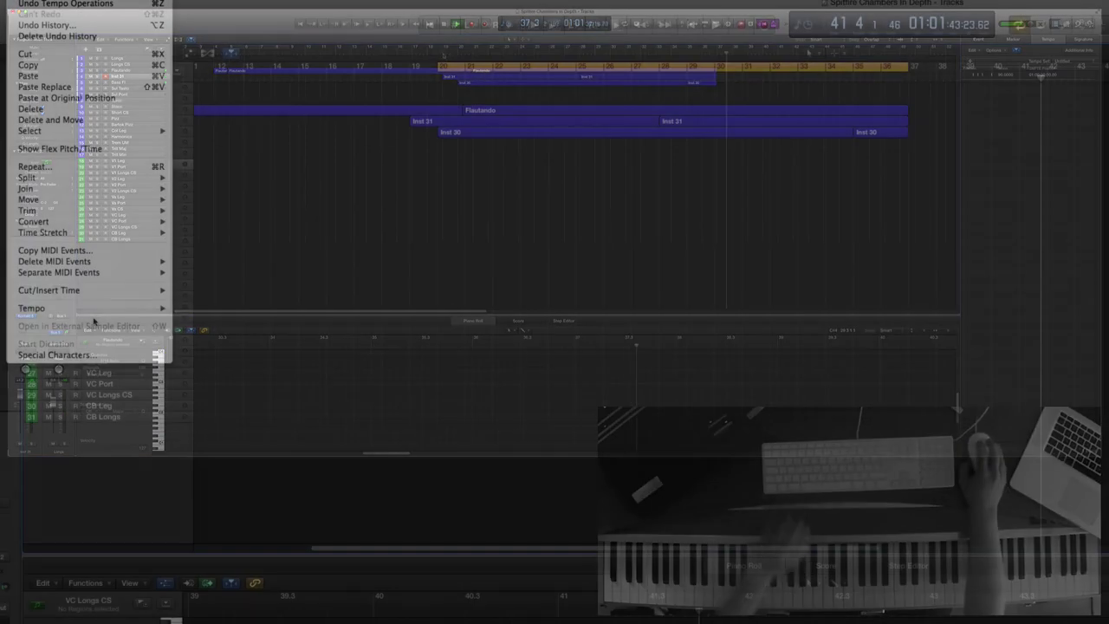
- Create a tempo curve from bar 20 to bar 37 in Tempo Operations with a new end tempo
mouse_move(95, 308)
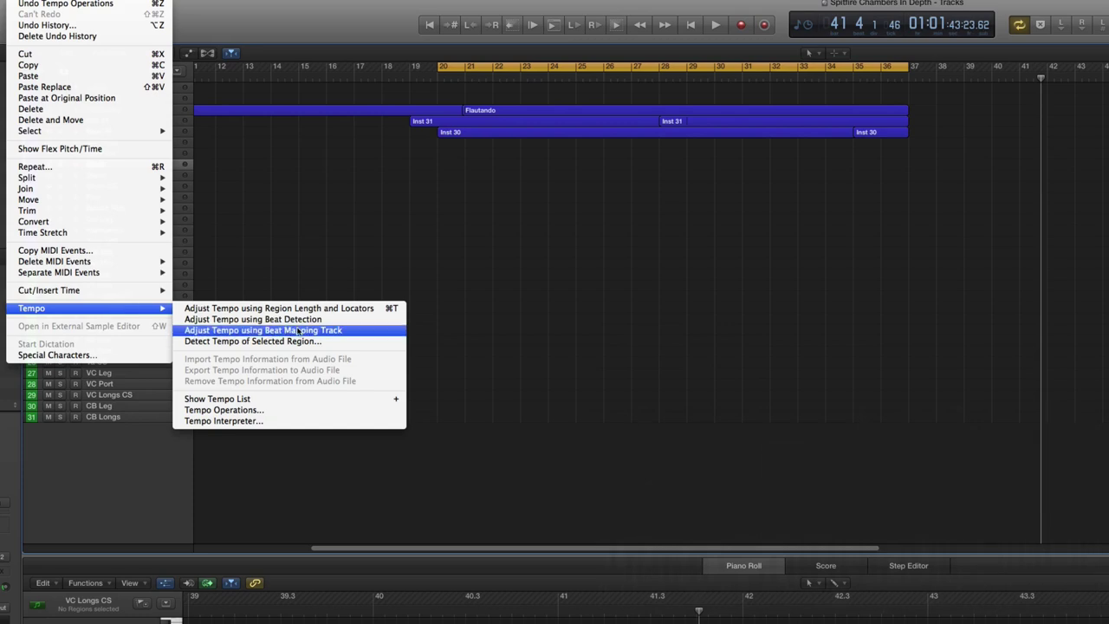
left_click(224, 409)
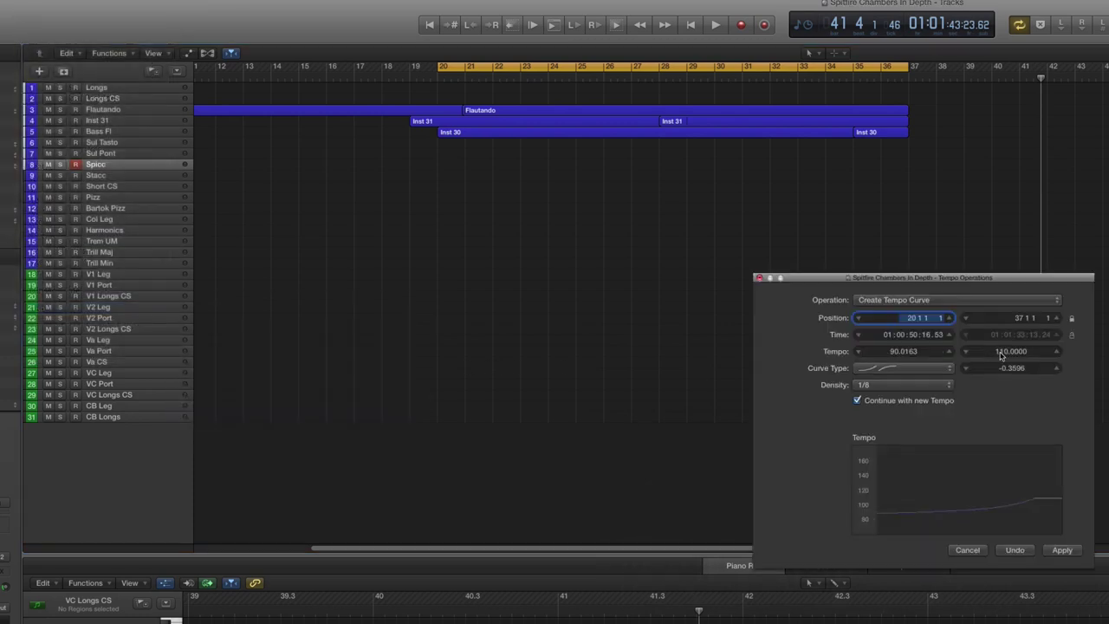
left_click(1000, 352)
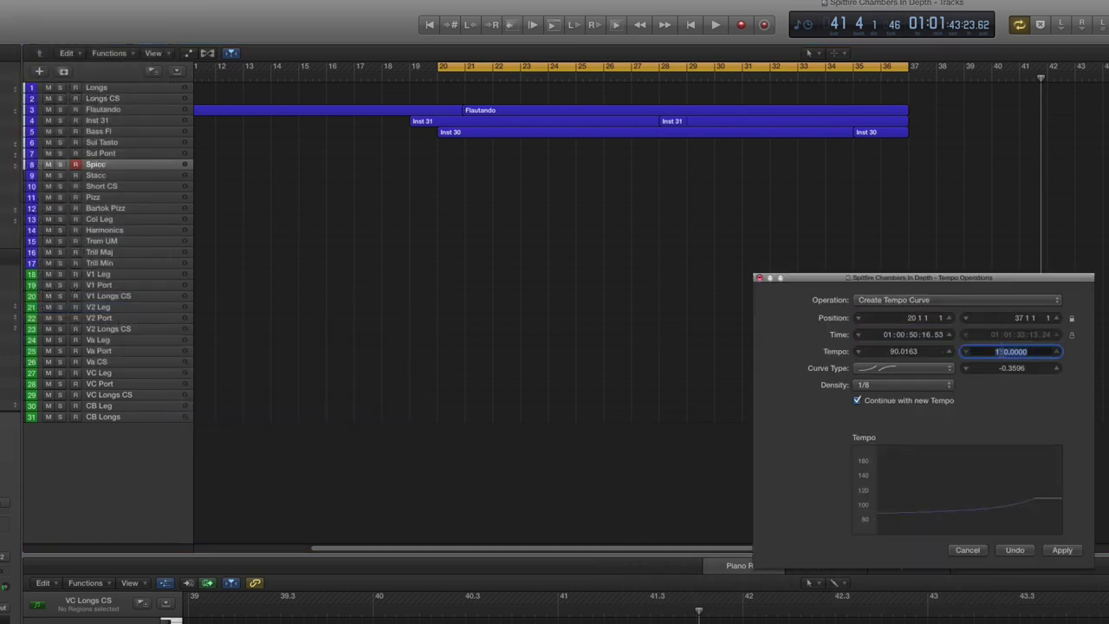
key("Return")
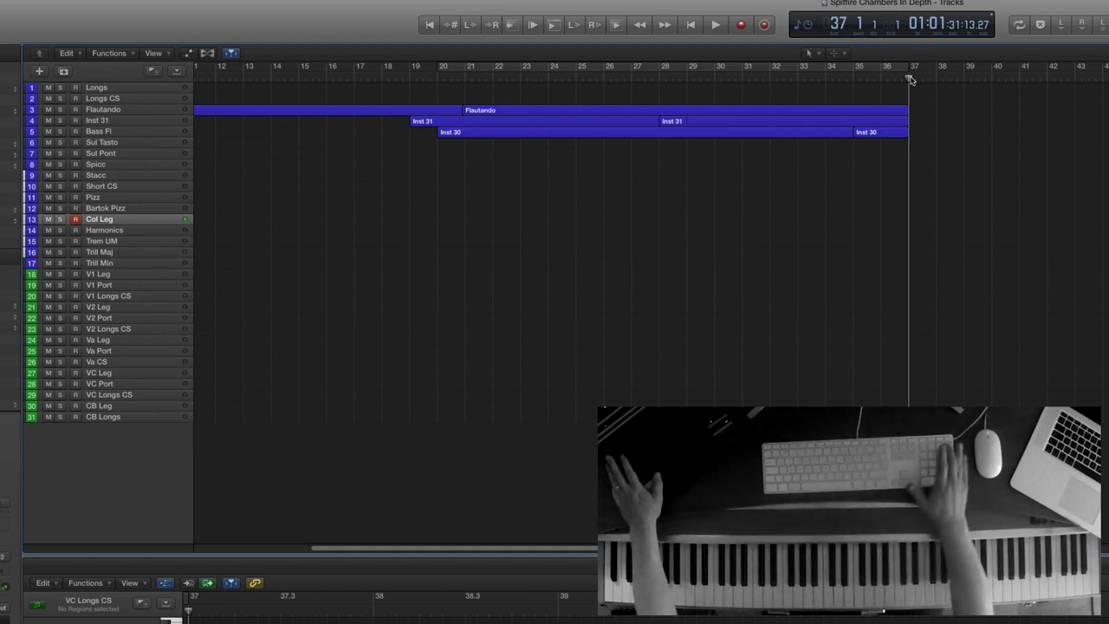
- Record a part on the Col Leg track leading in to bar 37 and loop its last region
key("r")
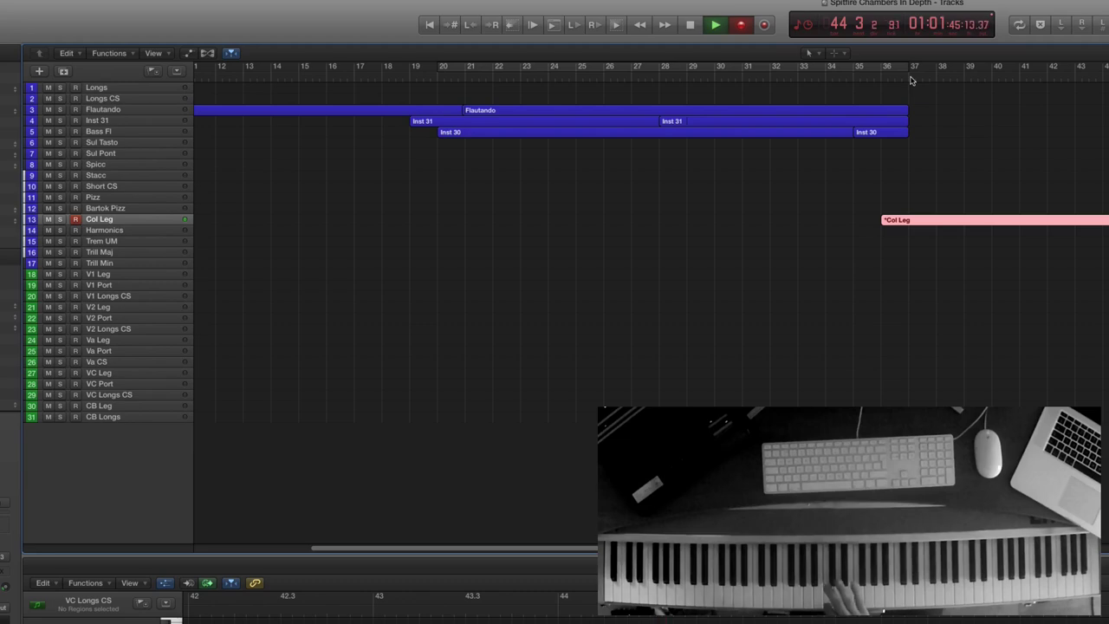
key("r")
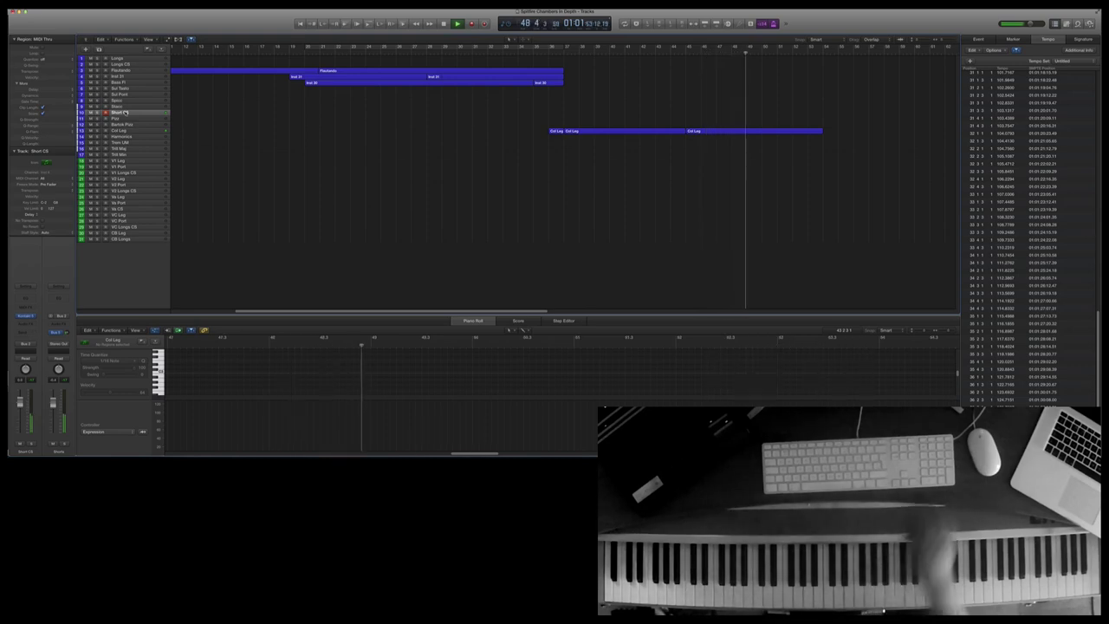
key("KP_0")
key("comma")
key("comma")
key("comma")
key("comma")
key("comma")
key("comma")
key("comma")
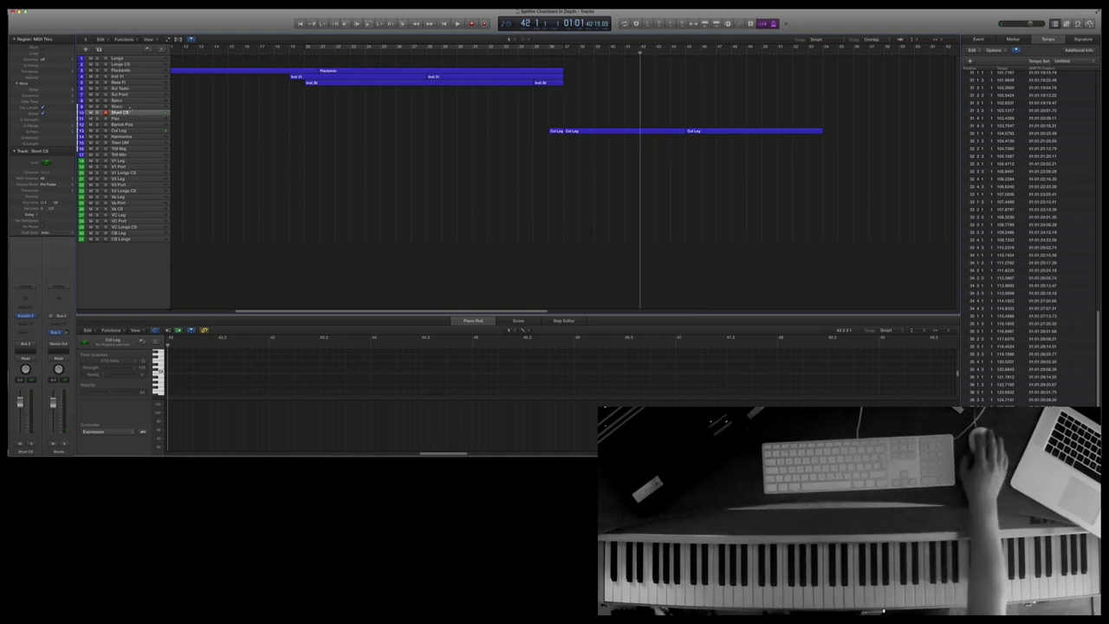
left_click_drag(748, 104, 766, 192)
key("l")
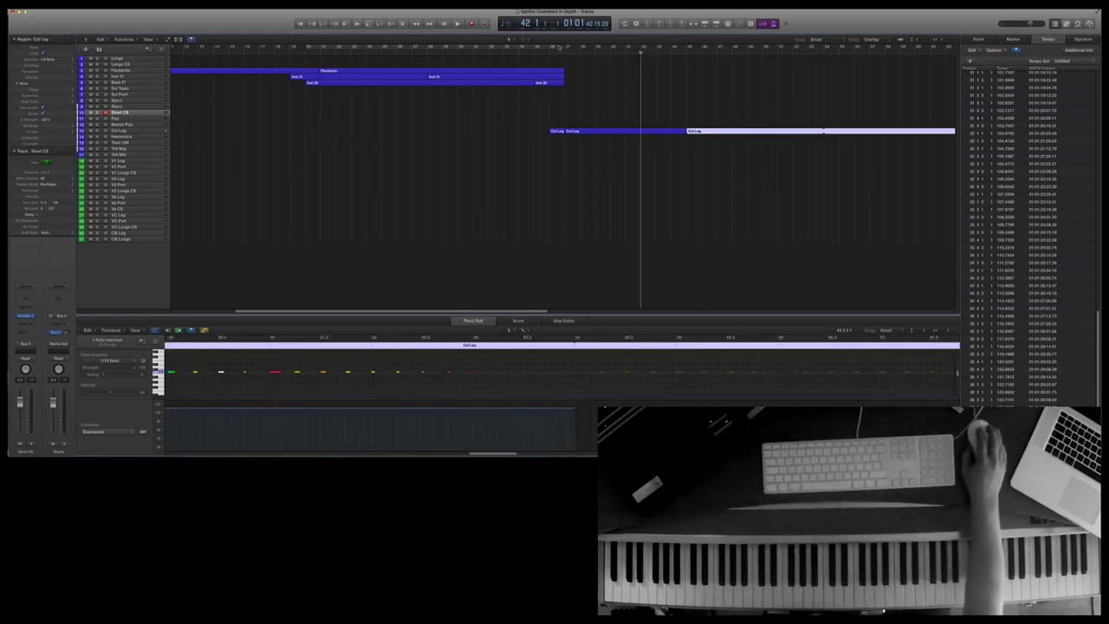
- Record a part on the Short CS track from bar 37
left_click(564, 52)
key("r")
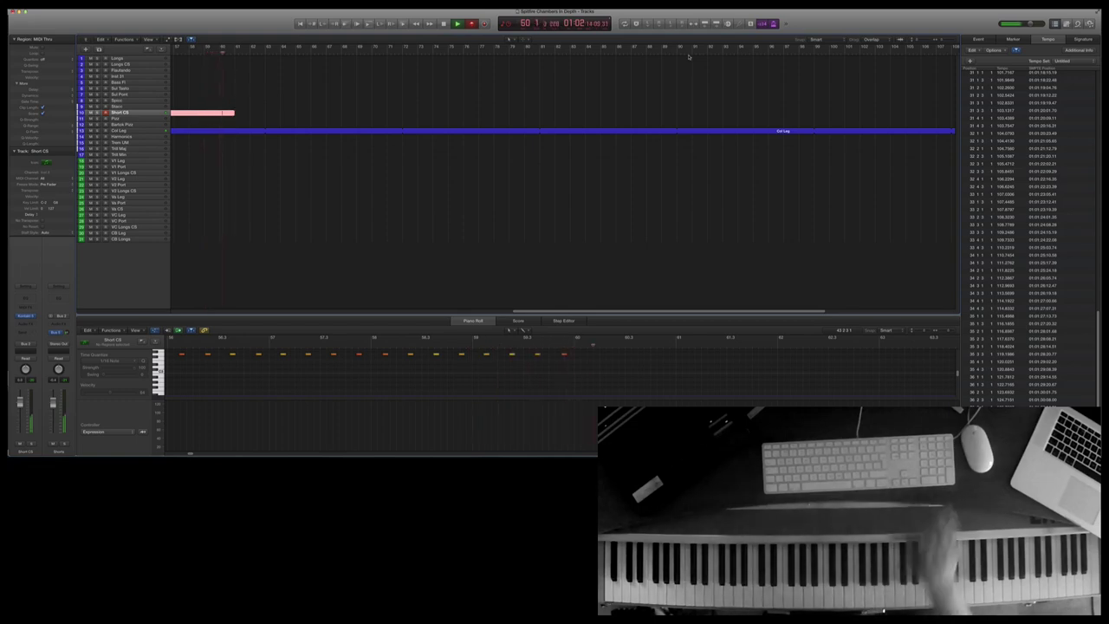
key("space")
- Delete the Col Leg region that starts at bar 45 and loop the Col Leg region before it instead
scroll(781, 169, "left", 5)
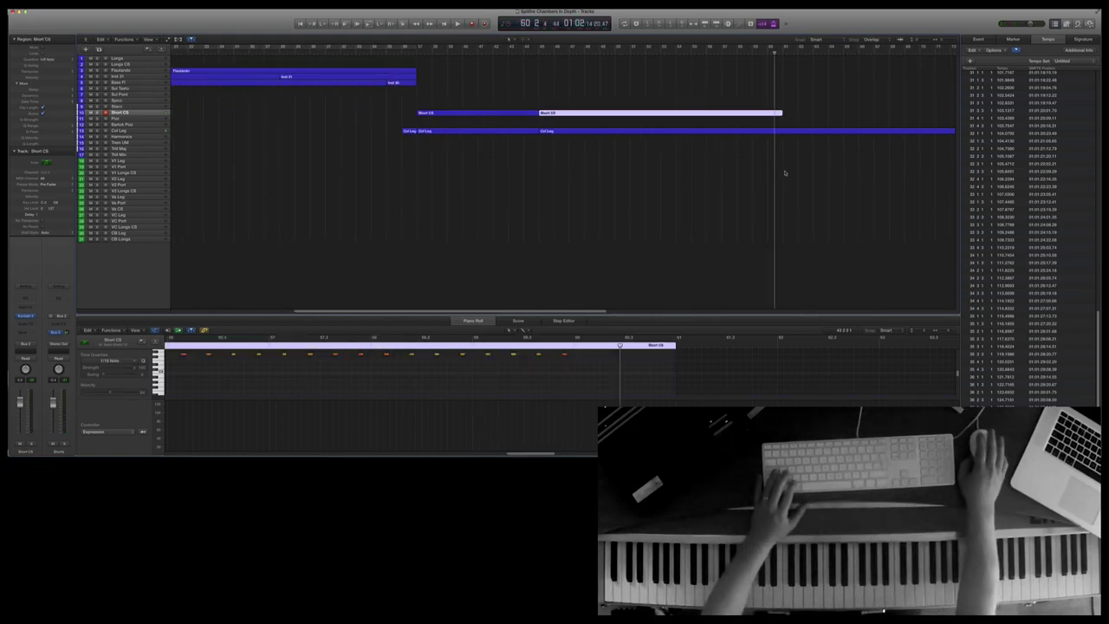
left_click(556, 131)
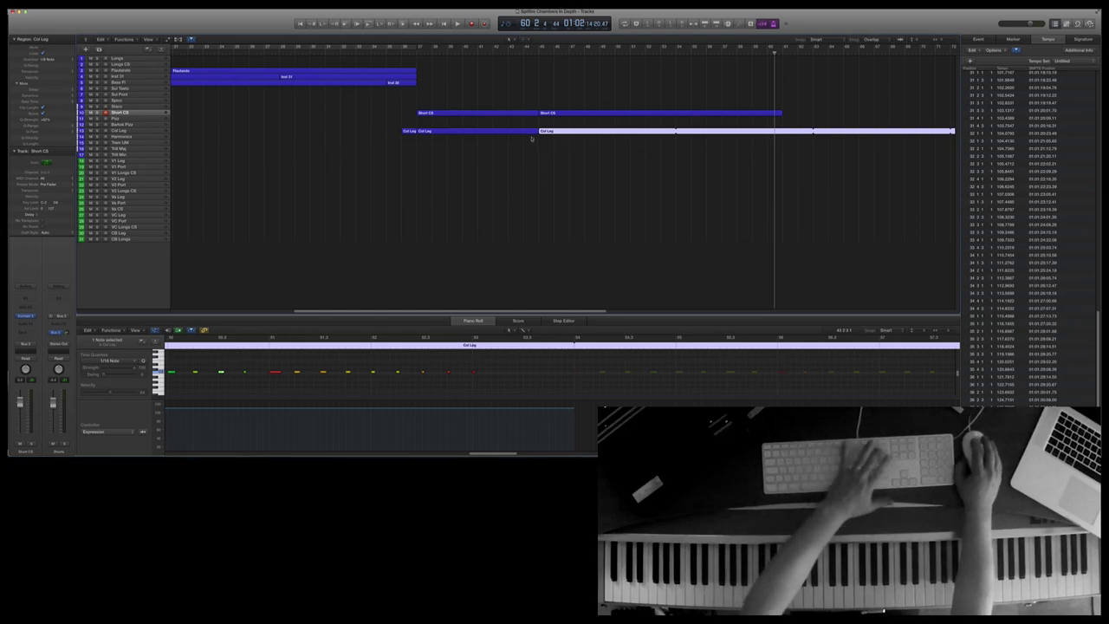
key("Delete")
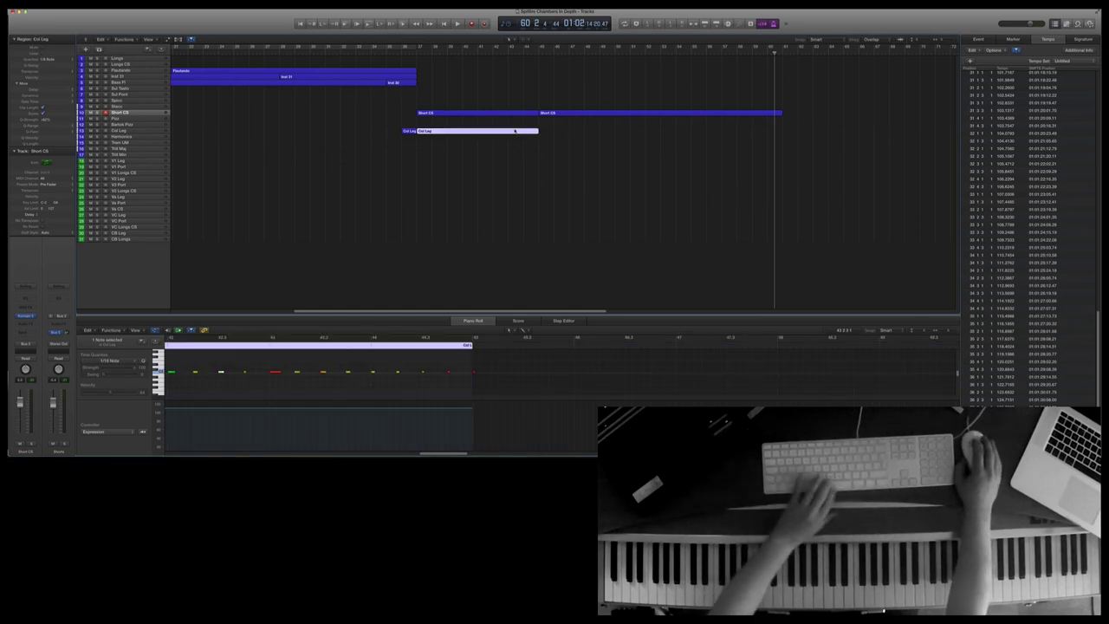
key("l")
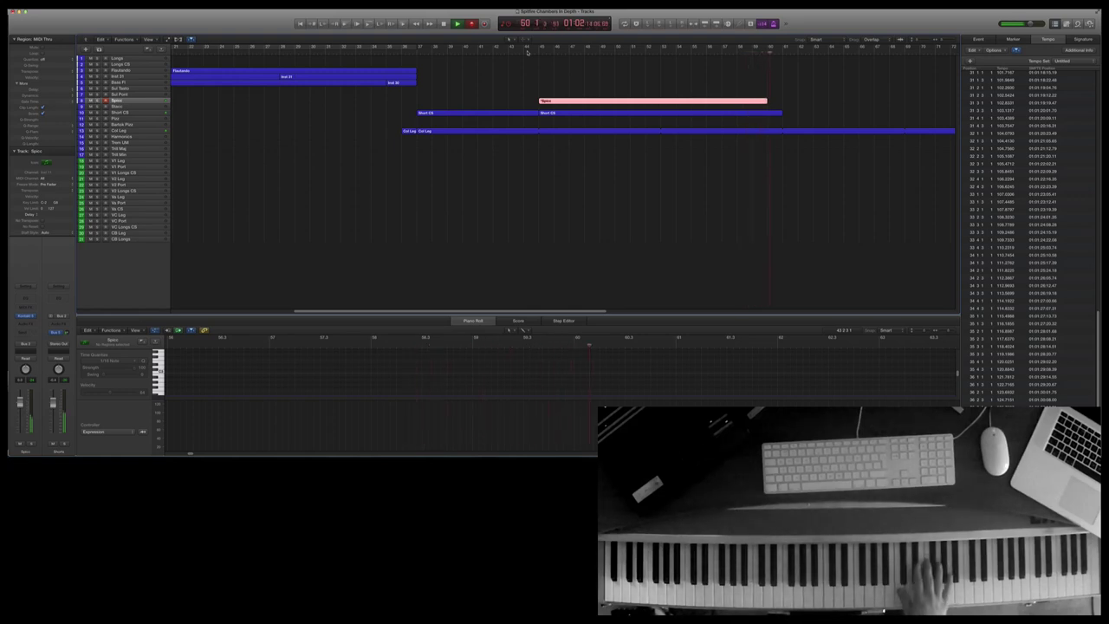
- Record a part on the Spicc track from bar 45 and play it back from bar 51
key("space")
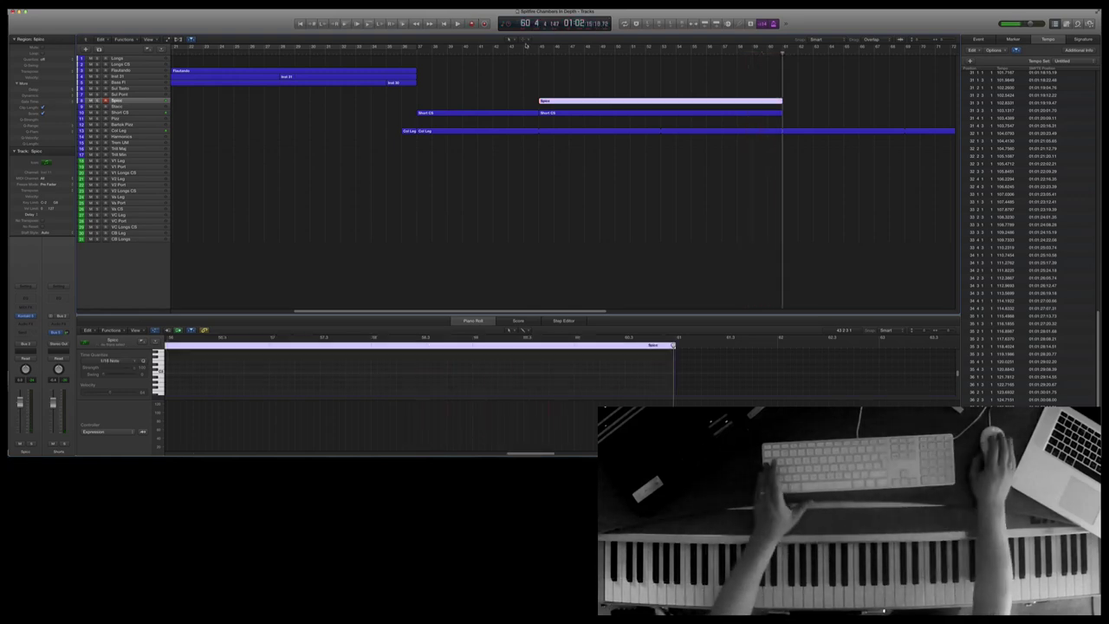
left_click(626, 54)
key("space")
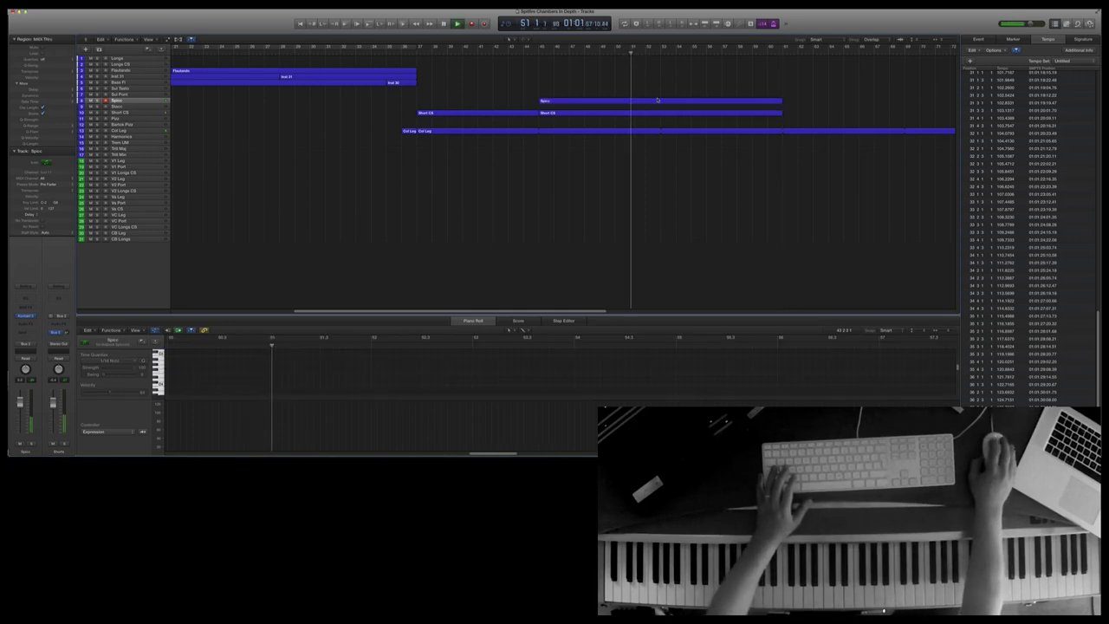
- Transpose the wrong notes in bars 54 and 56 of the Spicc region upwards in the Piano Roll
scroll(426, 354, "down", 3)
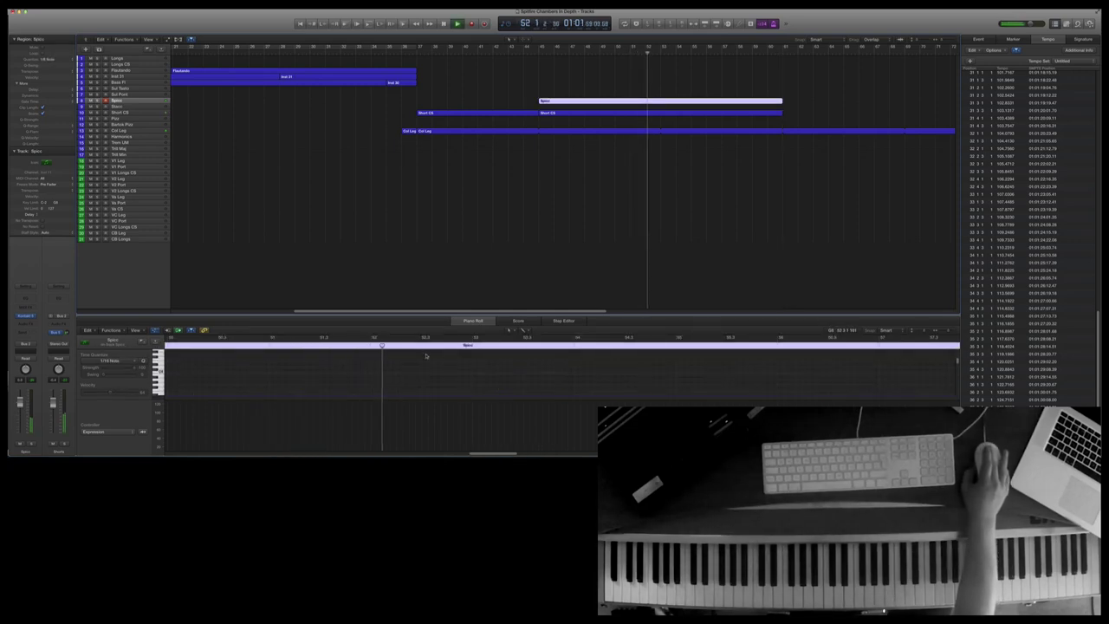
scroll(427, 356, "up", 3)
scroll(427, 356, "down", 2)
left_click_drag(595, 368, 629, 384)
key("alt+Up")
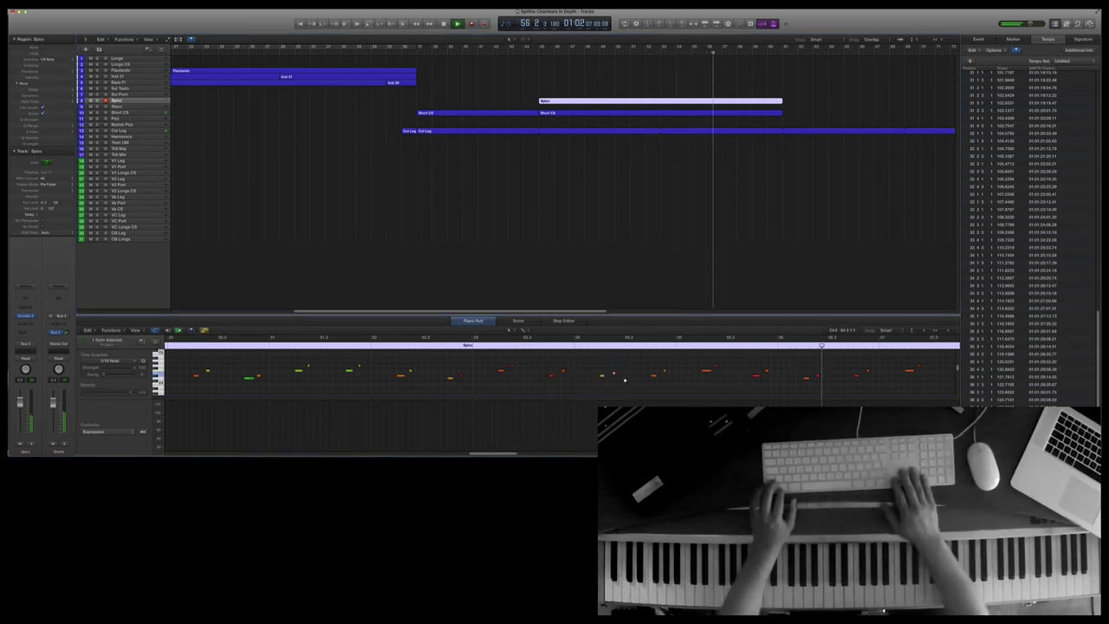
left_click_drag(798, 366, 818, 381)
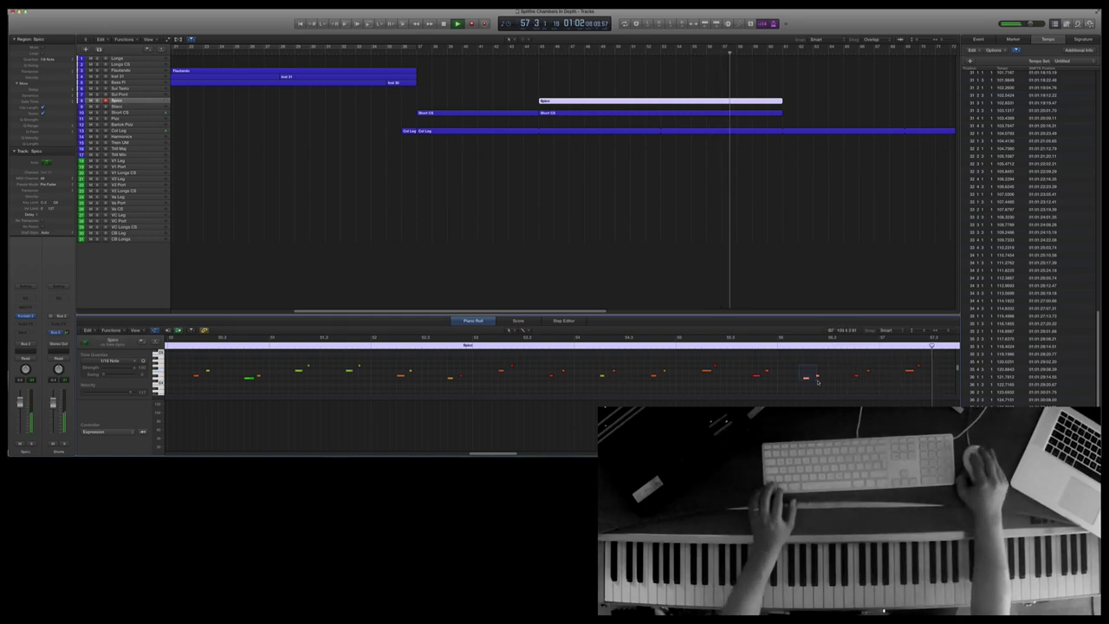
key("alt+Up")
left_click(816, 372)
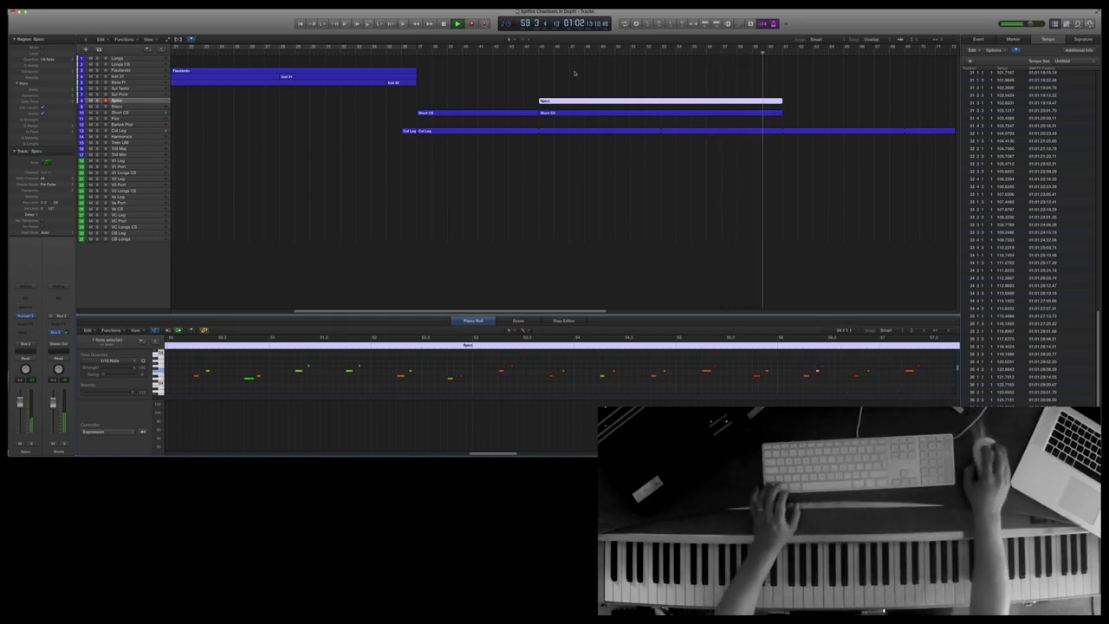
- Record a part on the Pizz track leading in to bar 37 and play it back from there
left_click(413, 54)
left_click(128, 119)
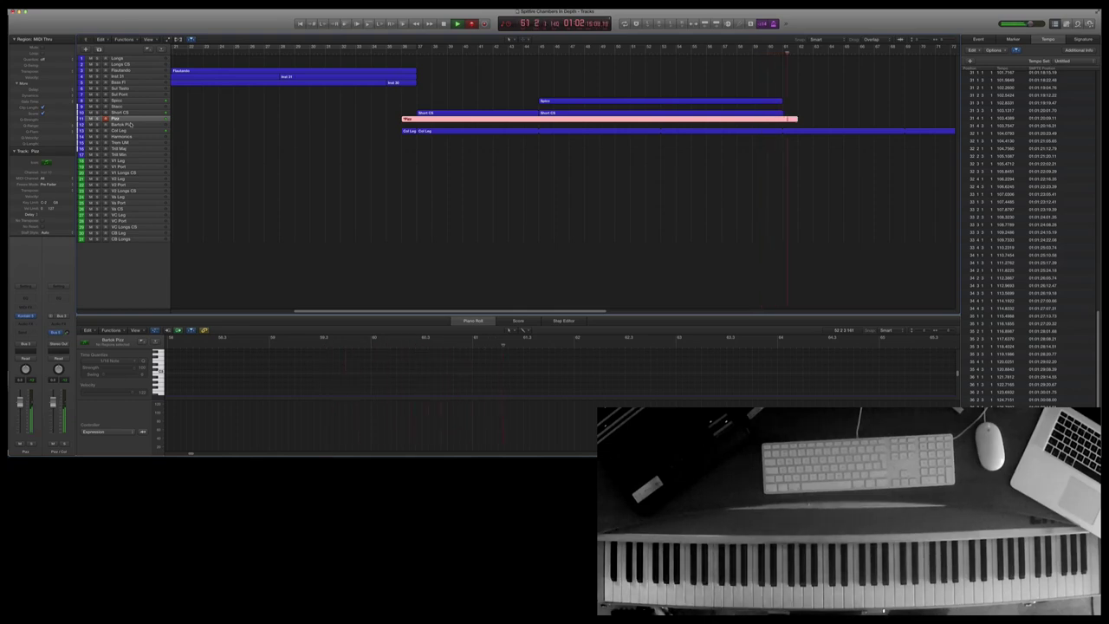
key("KP_Enter")
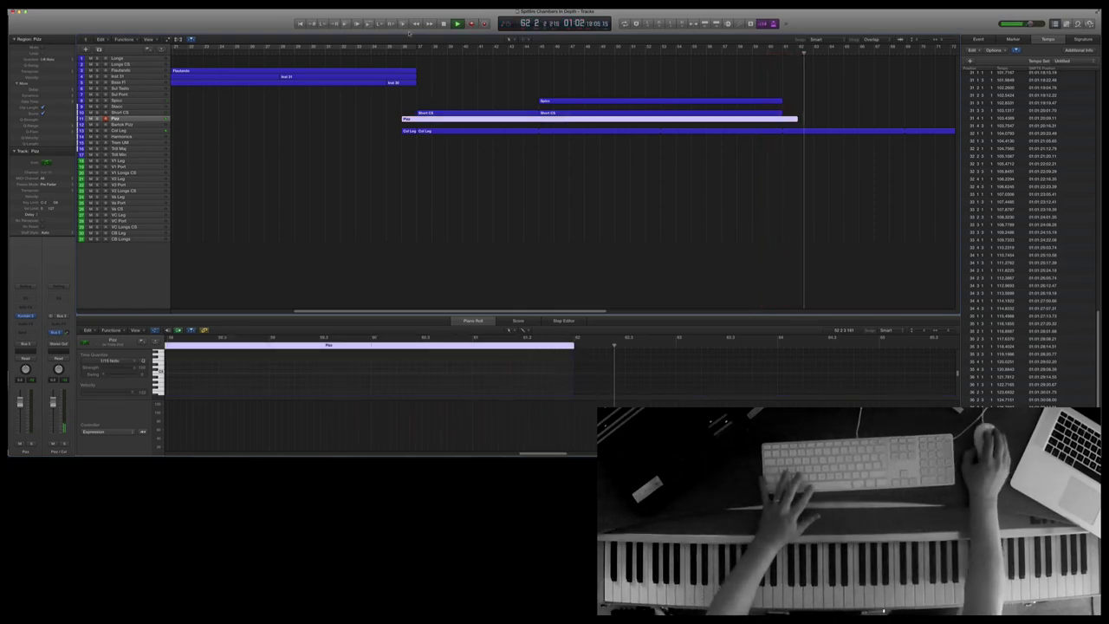
left_click(413, 50)
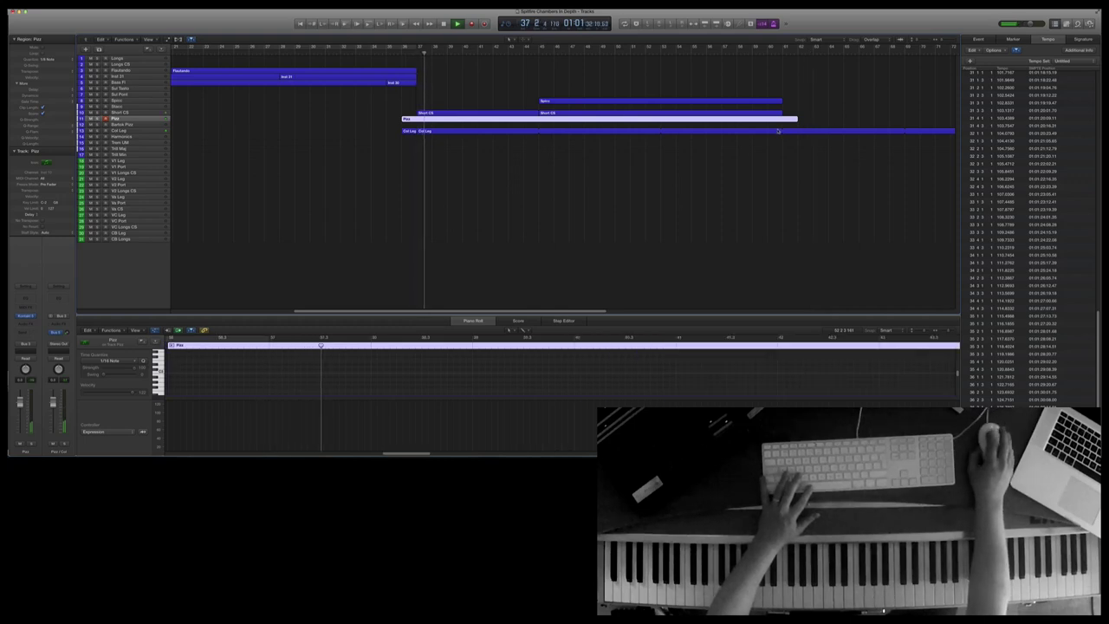
- Copy the looped Col Leg region to bar 53 and turn off looping for the copy
left_click(463, 136)
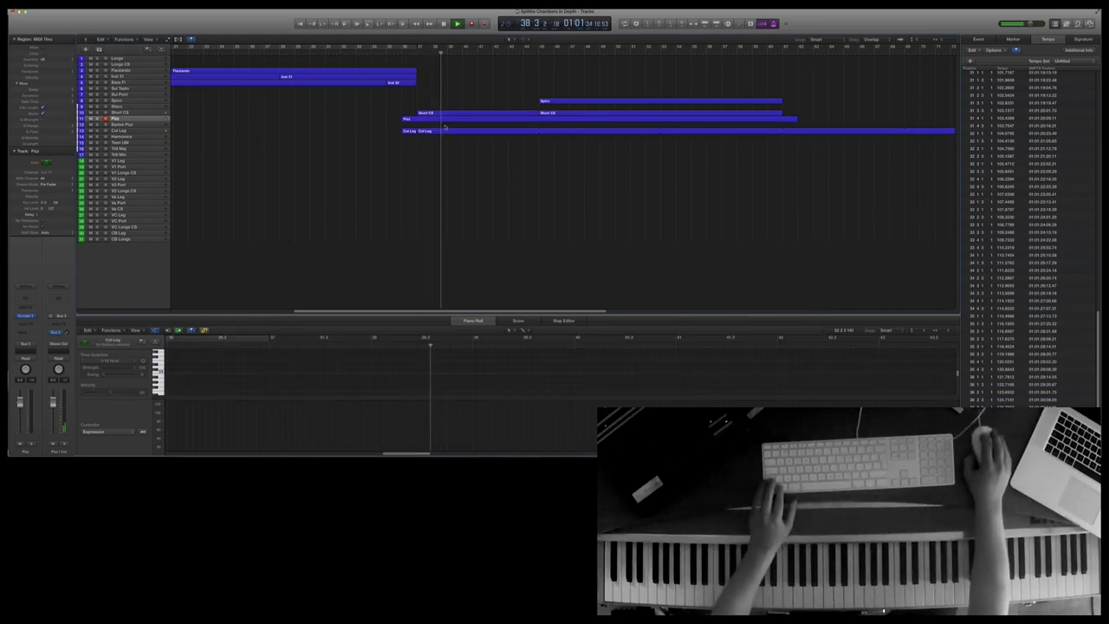
left_click(702, 132)
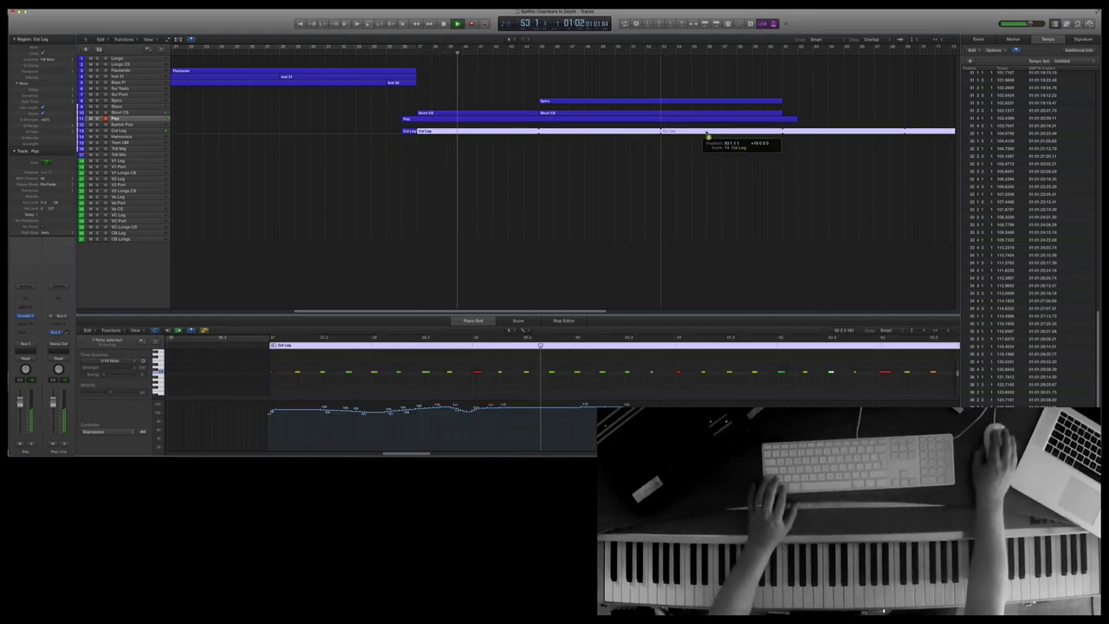
left_click_drag(707, 132, 706, 131)
key("l")
- Set the Pizz region's quantize value to 1/16 Note
left_click(442, 119)
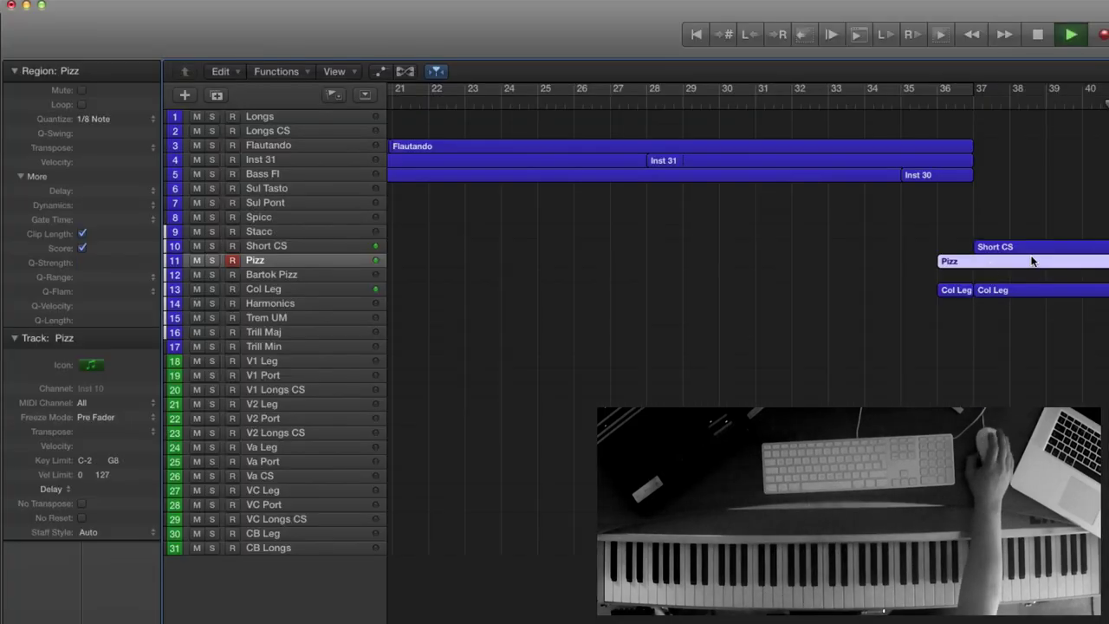
left_click(94, 119)
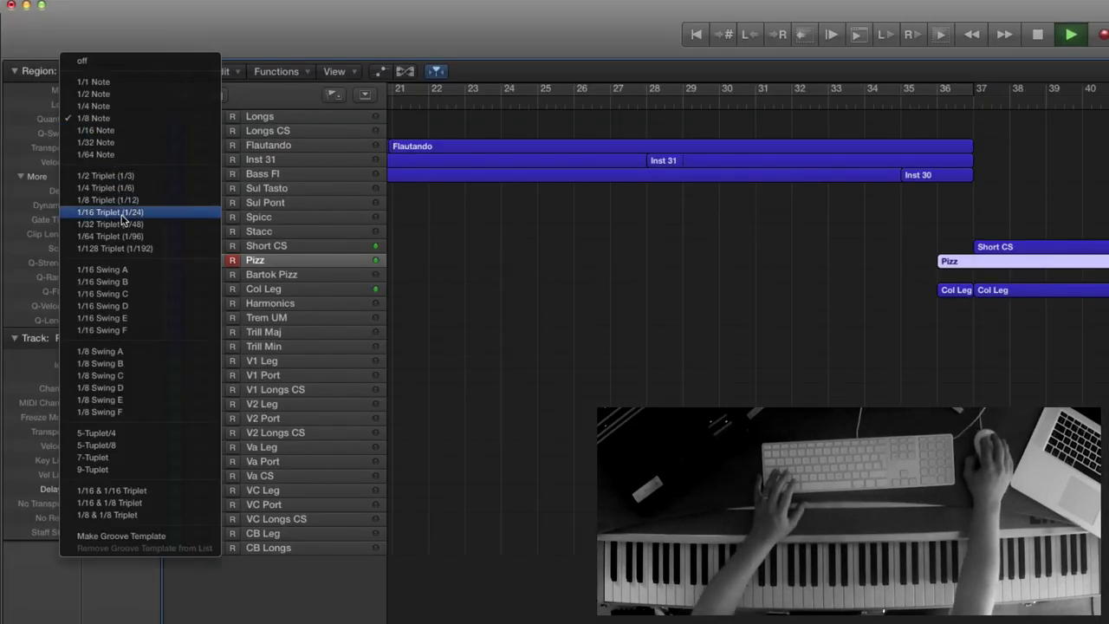
left_click(102, 130)
left_click_drag(84, 269, 84, 275)
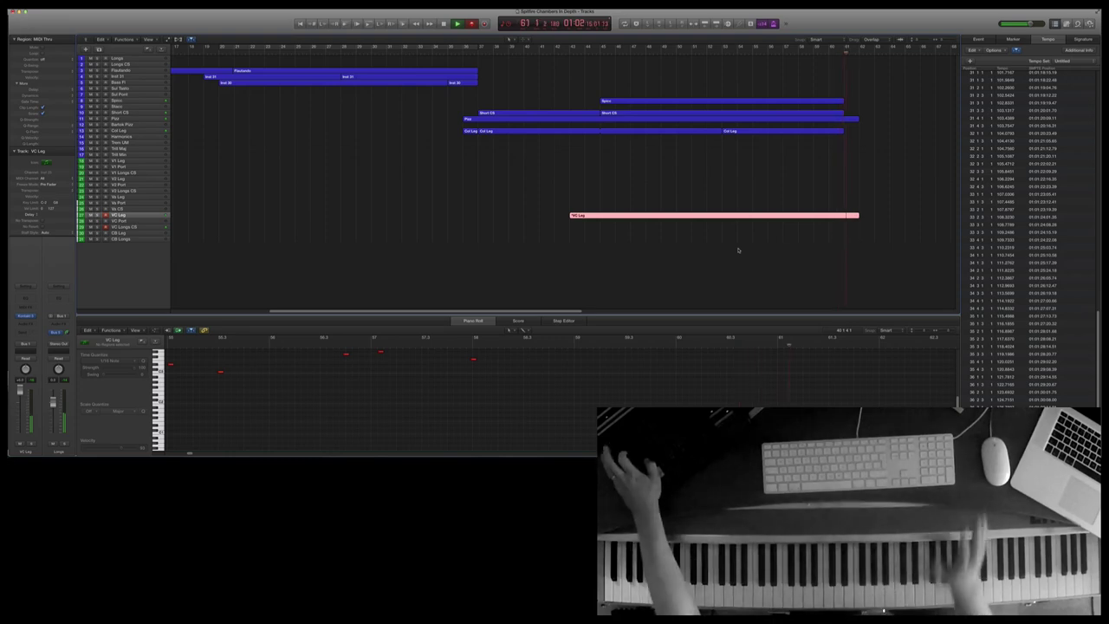
- Record a layered cello line on the VC Leg and VC Longs CS tracks from bar 43 and play it back
key("KP_Enter")
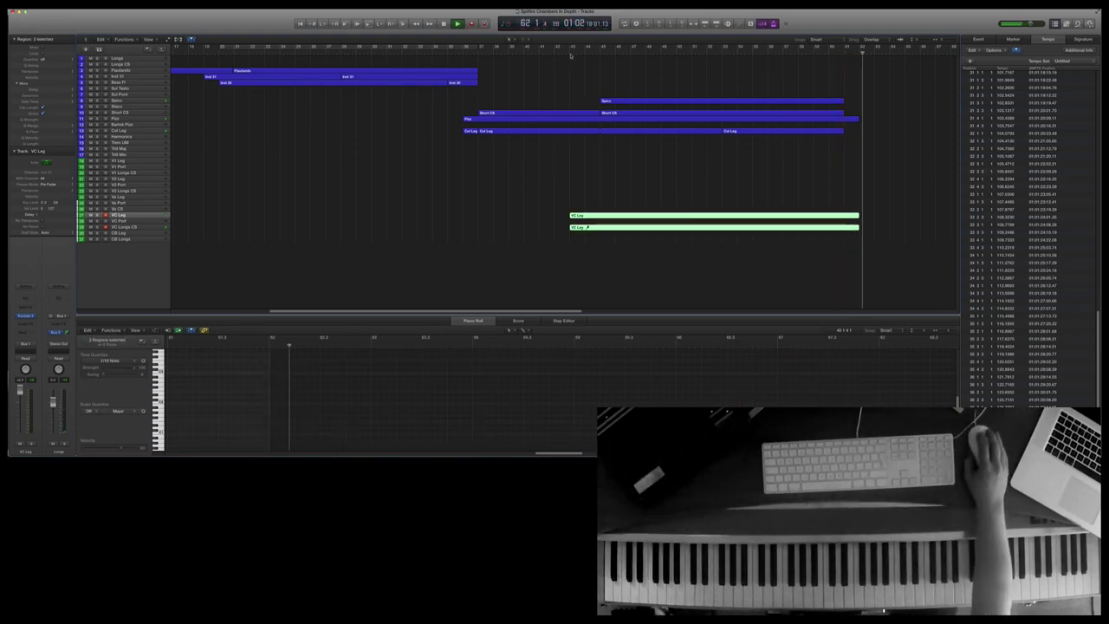
left_click(571, 54)
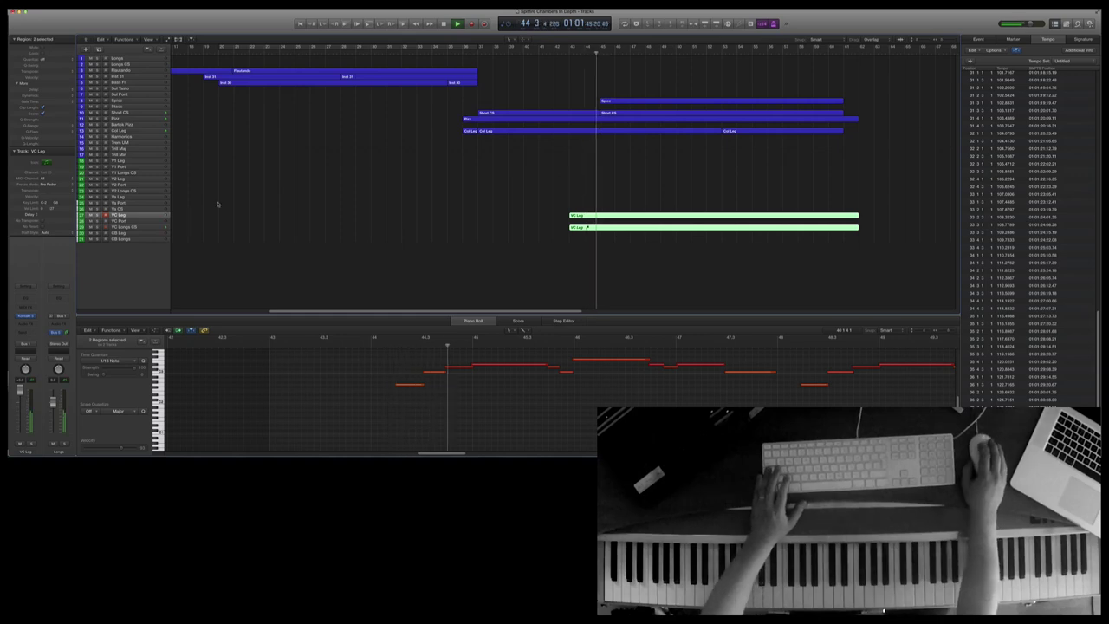
scroll(248, 187, "right", 3)
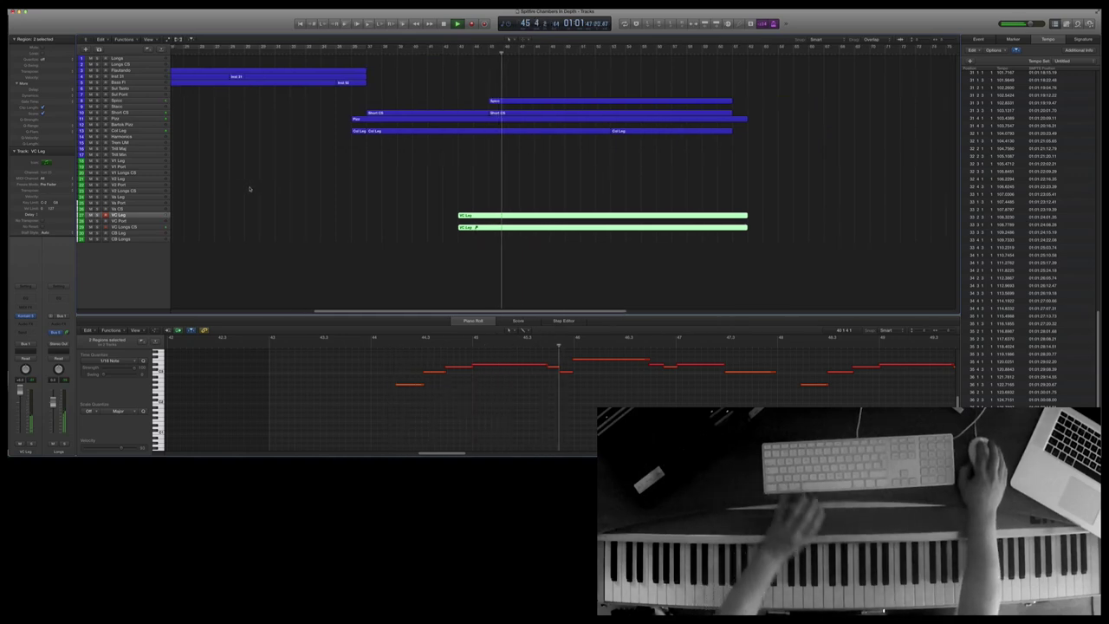
scroll(248, 189, "right", 4)
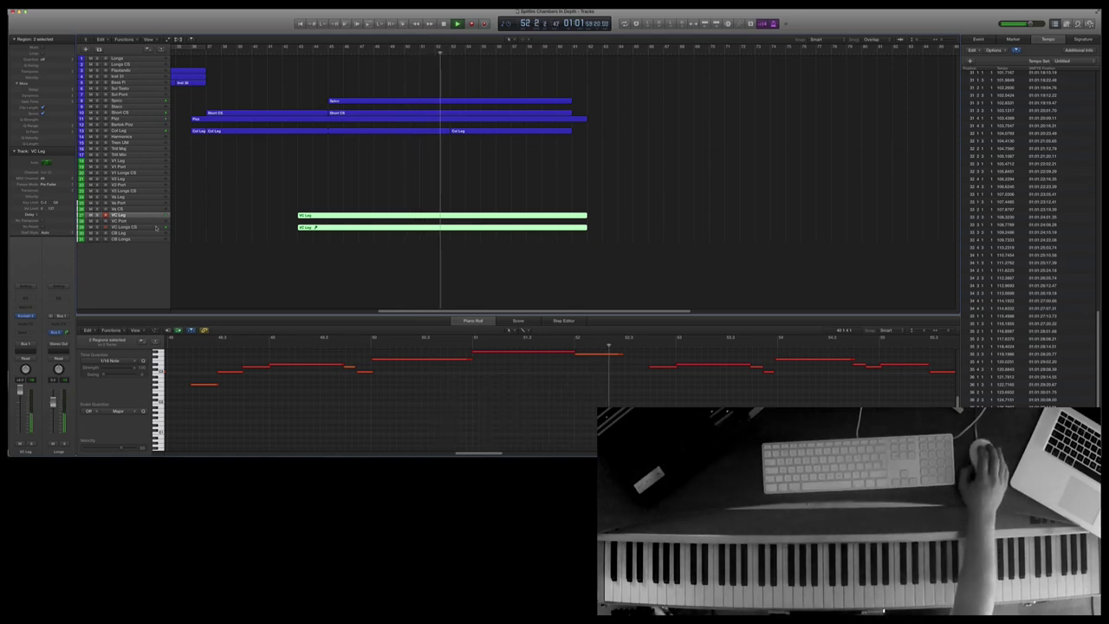
scroll(220, 218, "left", 8)
key("space")
- Open the CB Leg track's Kontakt instrument and set the CB - Legato (Fingered) patch to Transpose -12 in its options
left_click(129, 234)
left_click(129, 234)
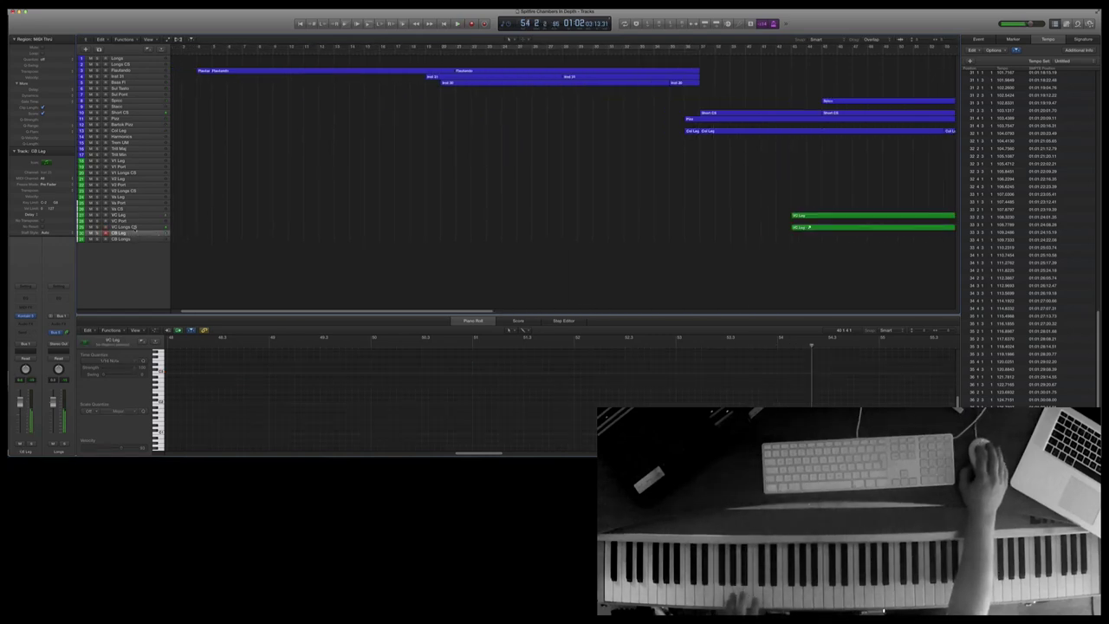
key("Up")
key("Up")
left_click(124, 233)
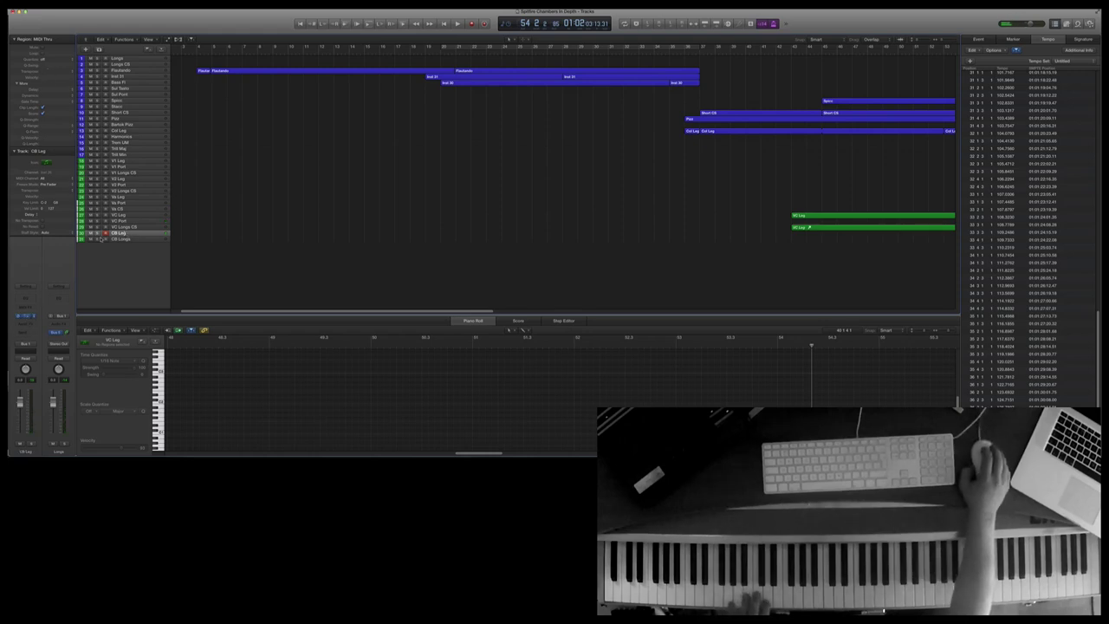
left_click(26, 316)
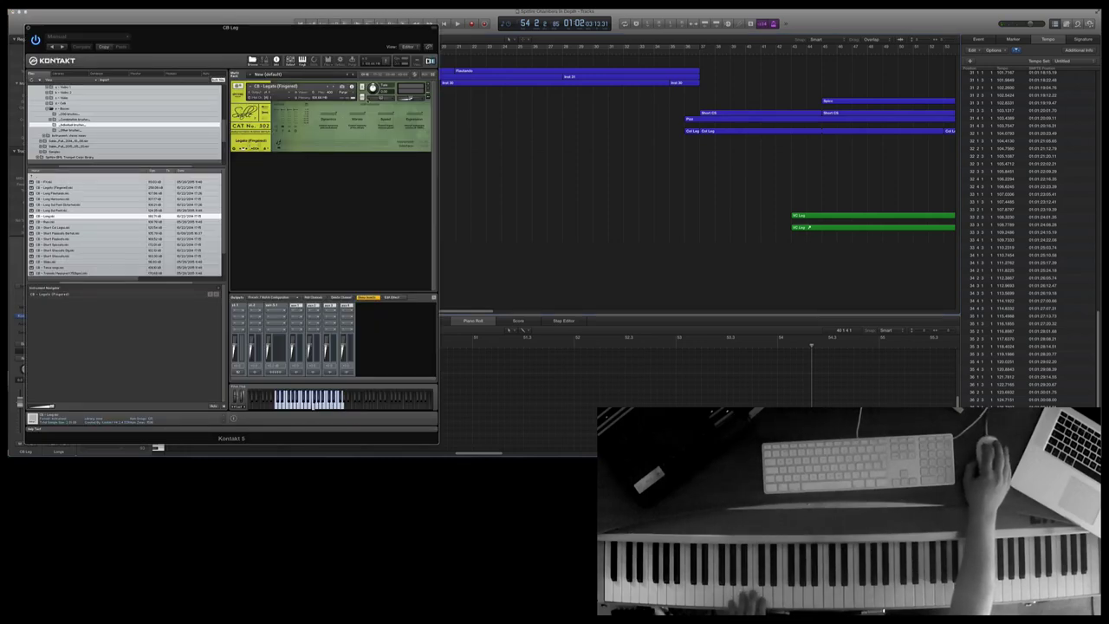
left_click(244, 148)
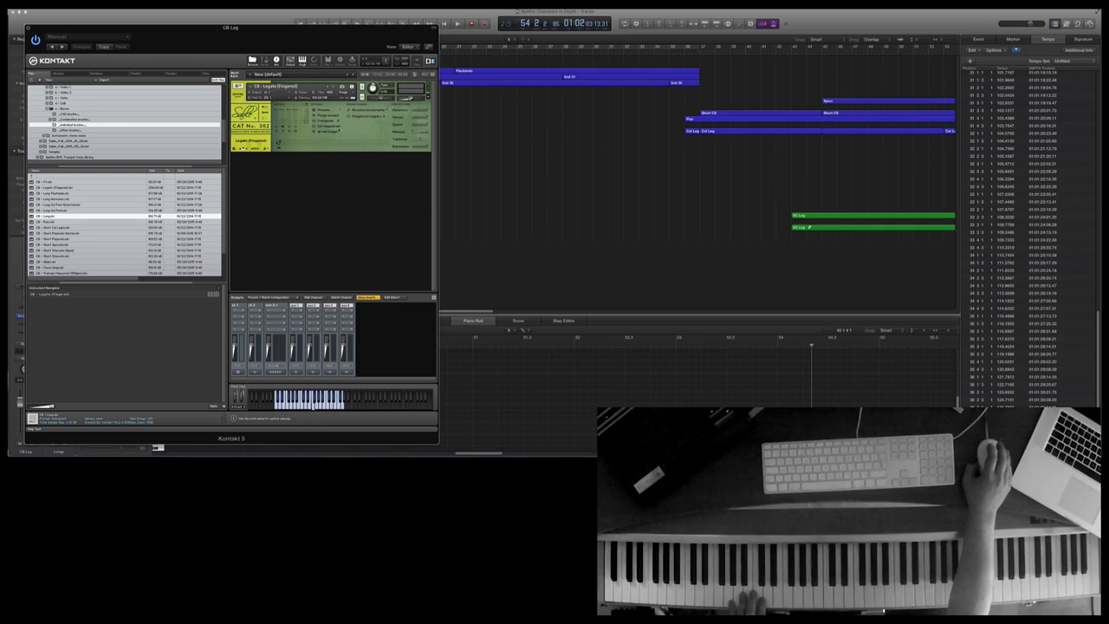
mouse_move(338, 121)
left_mouse_down()
mouse_move(339, 137)
mouse_move(339, 126)
left_mouse_up()
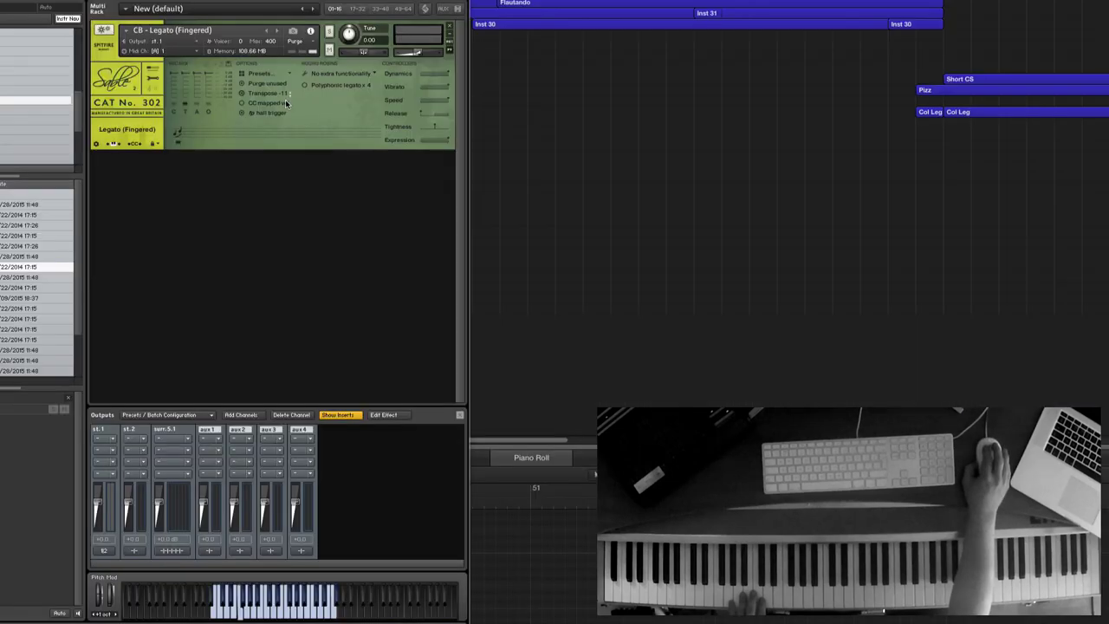
left_click_drag(285, 99, 285, 102)
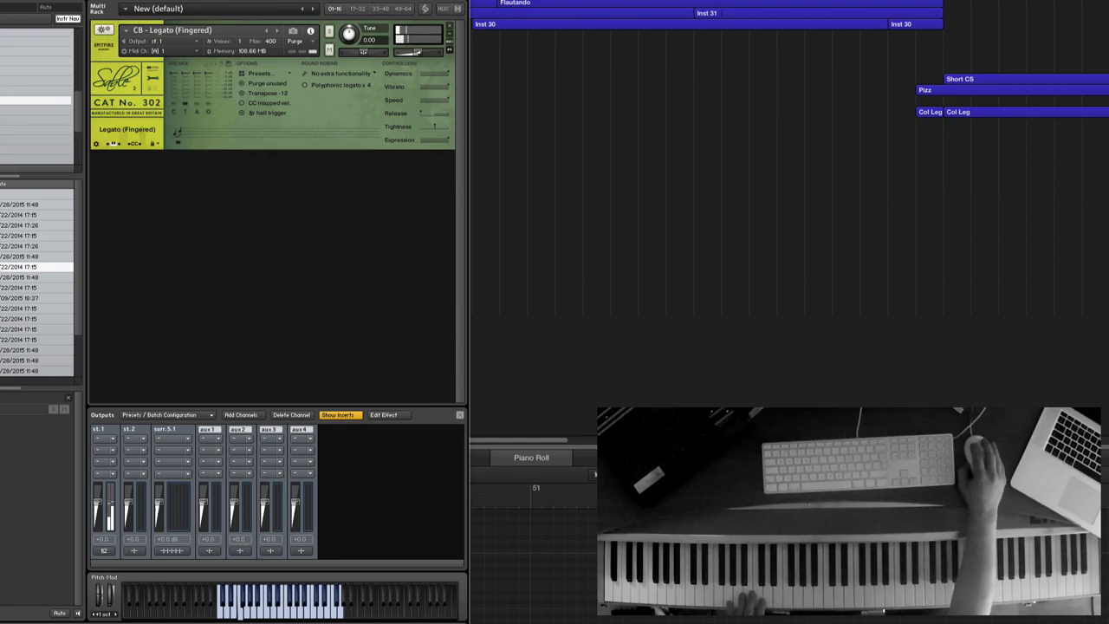
- Bring up the CB - Long patch in Kontakt and transpose it down in its options
key("super+w")
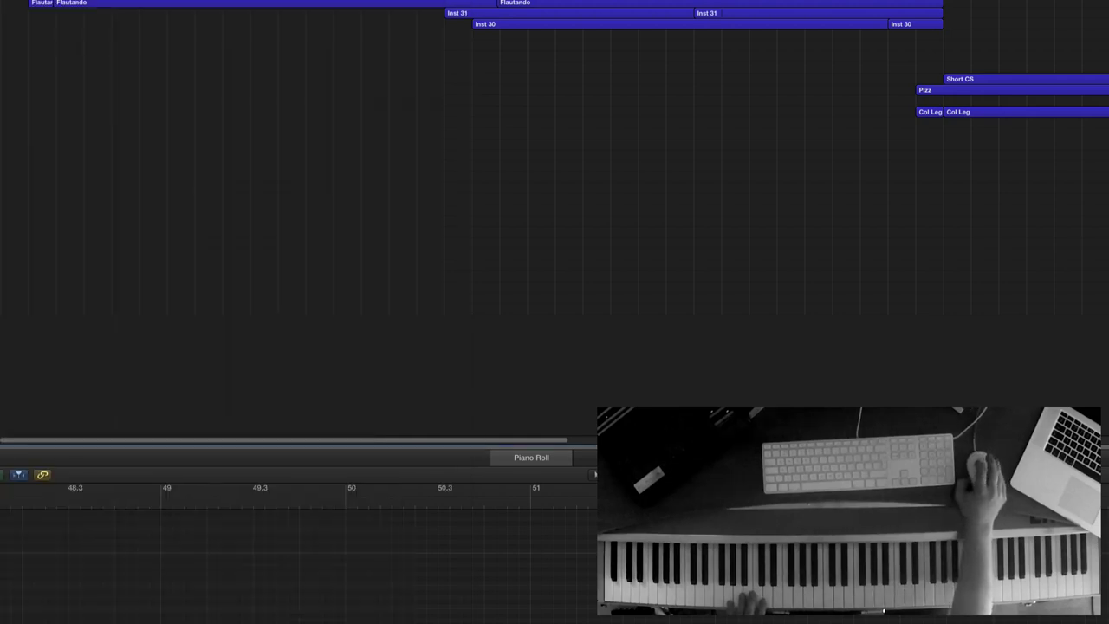
key("v")
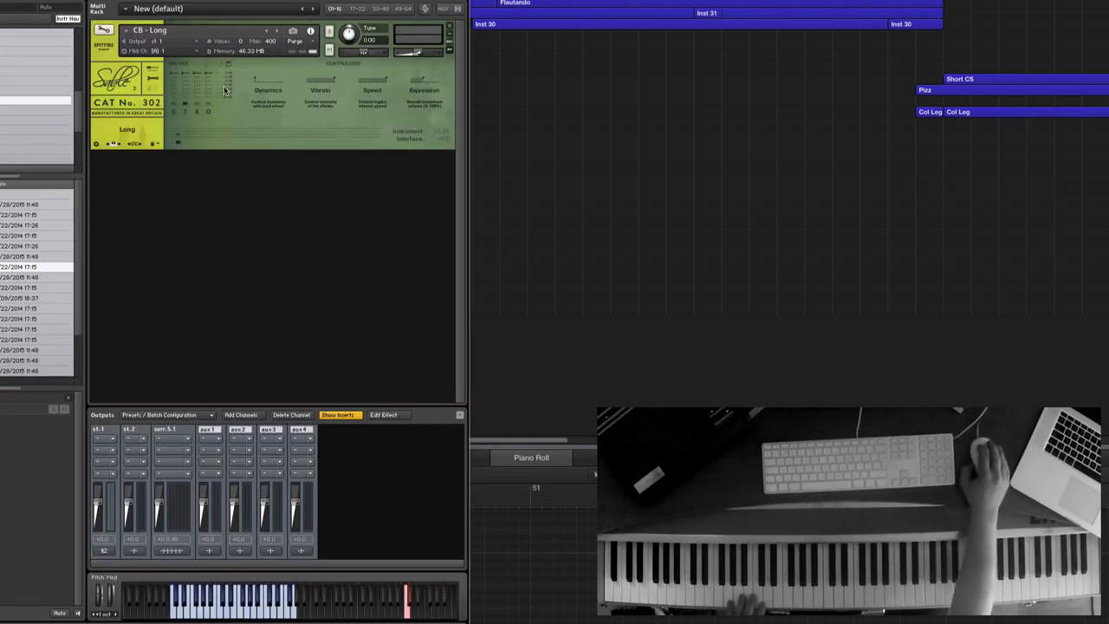
left_click(152, 78)
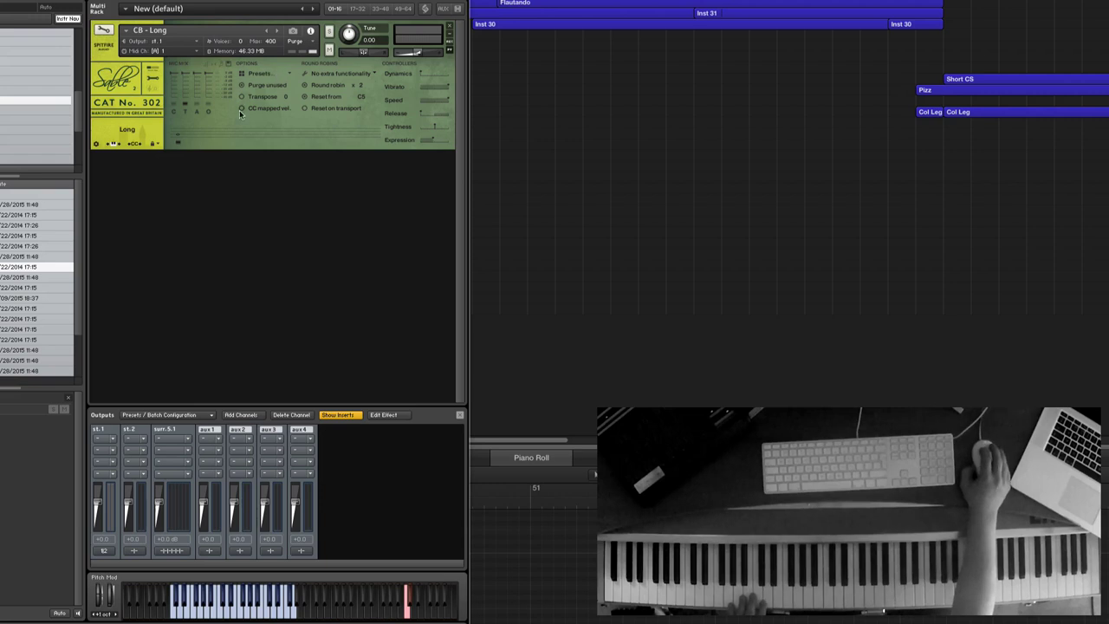
left_click_drag(285, 98, 284, 103)
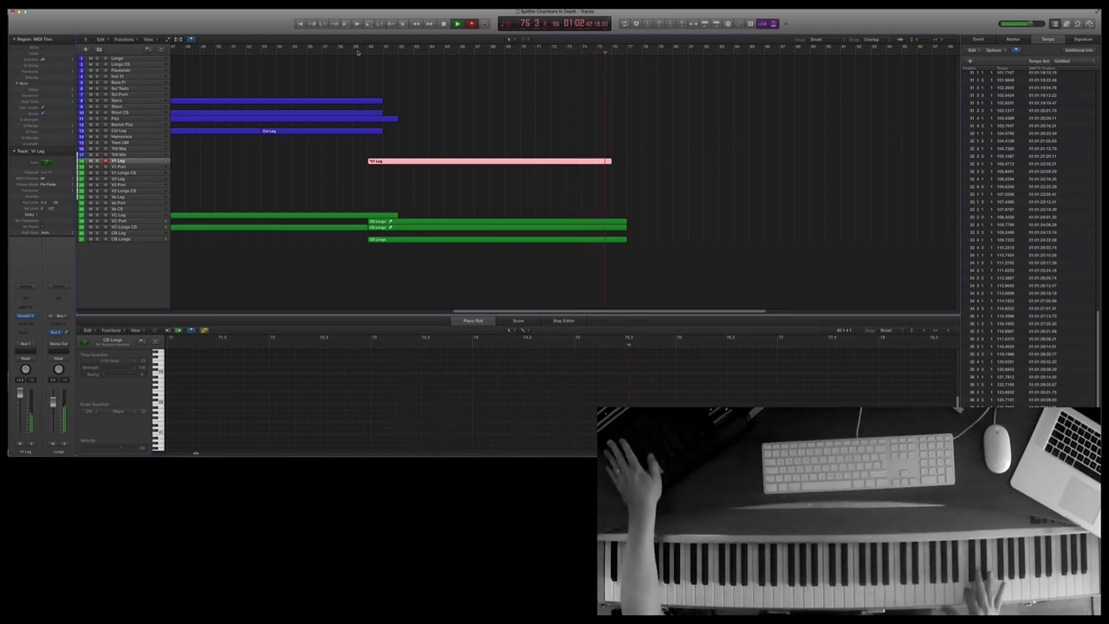
- Record a melody on the V1 Leg track from bar 60 and play back its closing bars
key("space")
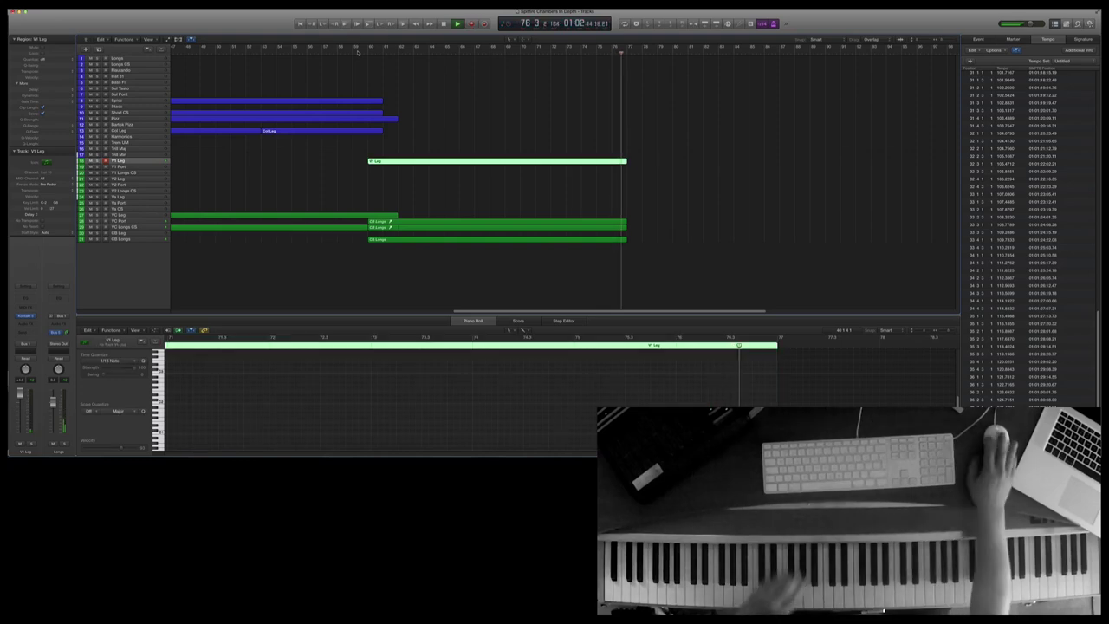
left_click(517, 52)
scroll(533, 143, "left", 1)
left_click(534, 154)
left_click(532, 161)
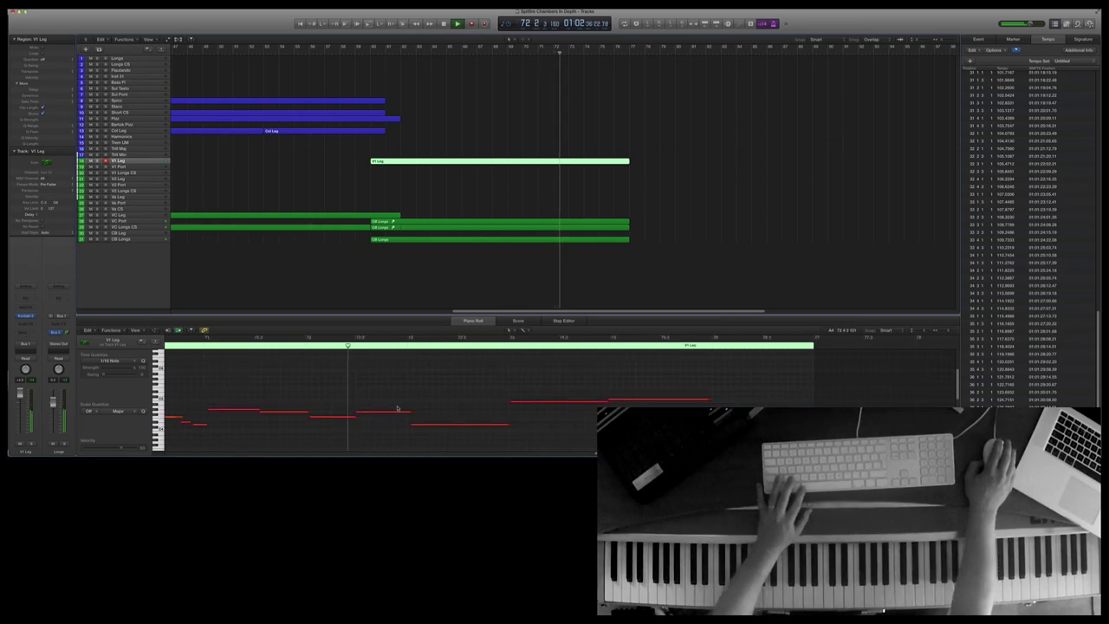
- Raise the two V1 Leg notes in bar 72 in the Piano Roll while playing back from bar 71
left_click(200, 340)
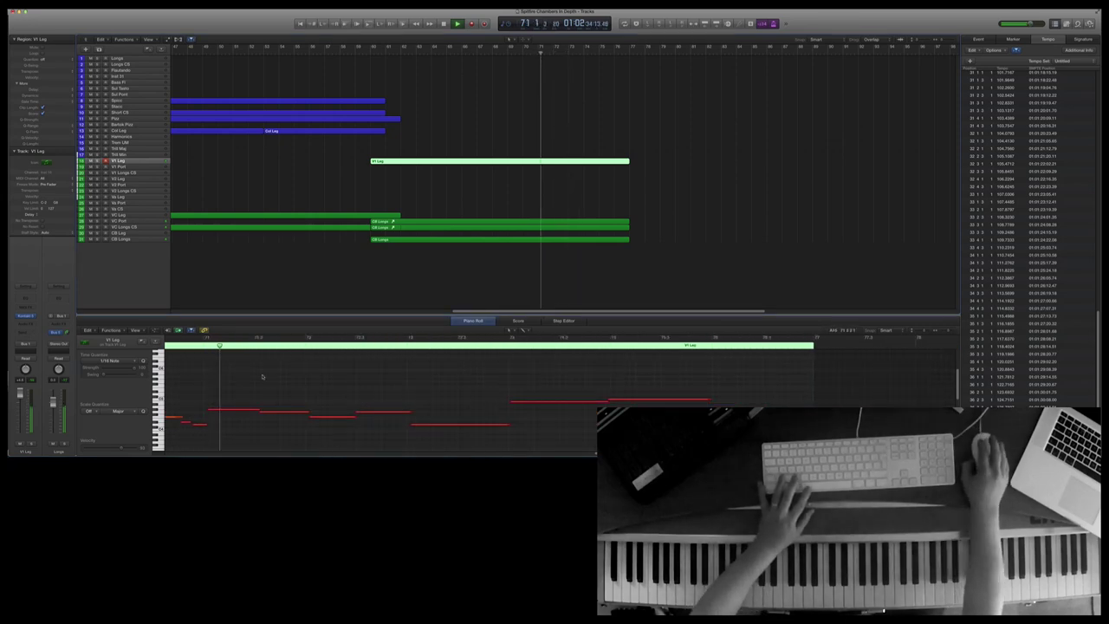
left_click_drag(326, 397, 365, 401)
left_click(345, 397)
key("space")
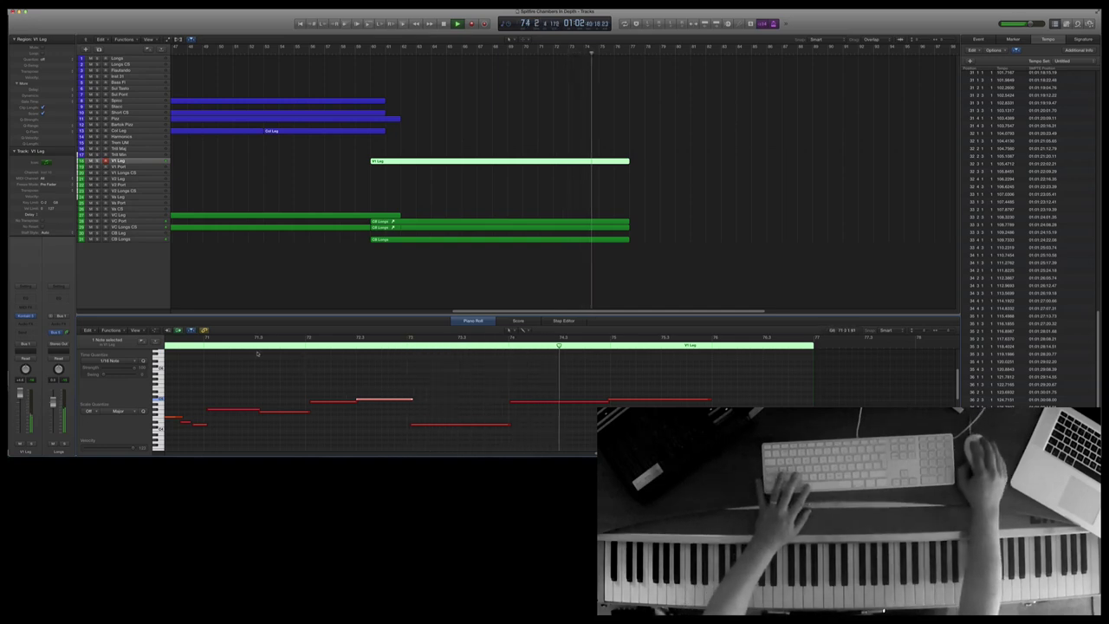
- Raise the V1 Leg notes starting at bars 73 and 74 in the Piano Roll, checking them against playback
left_click(202, 346)
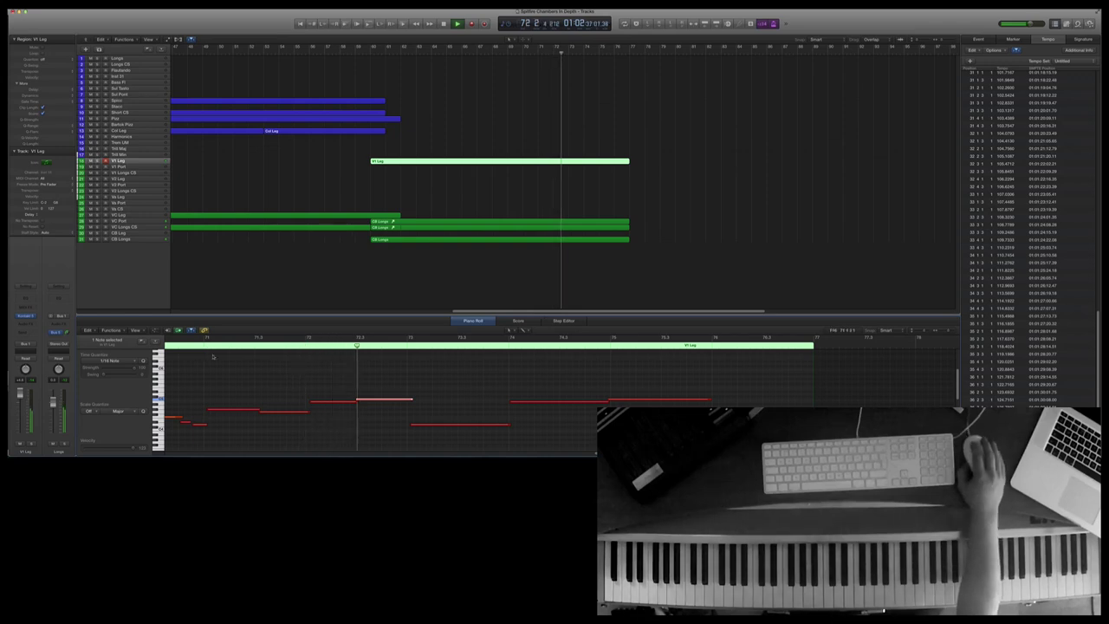
left_click(431, 426)
left_click_drag(431, 427, 428, 391)
key("space")
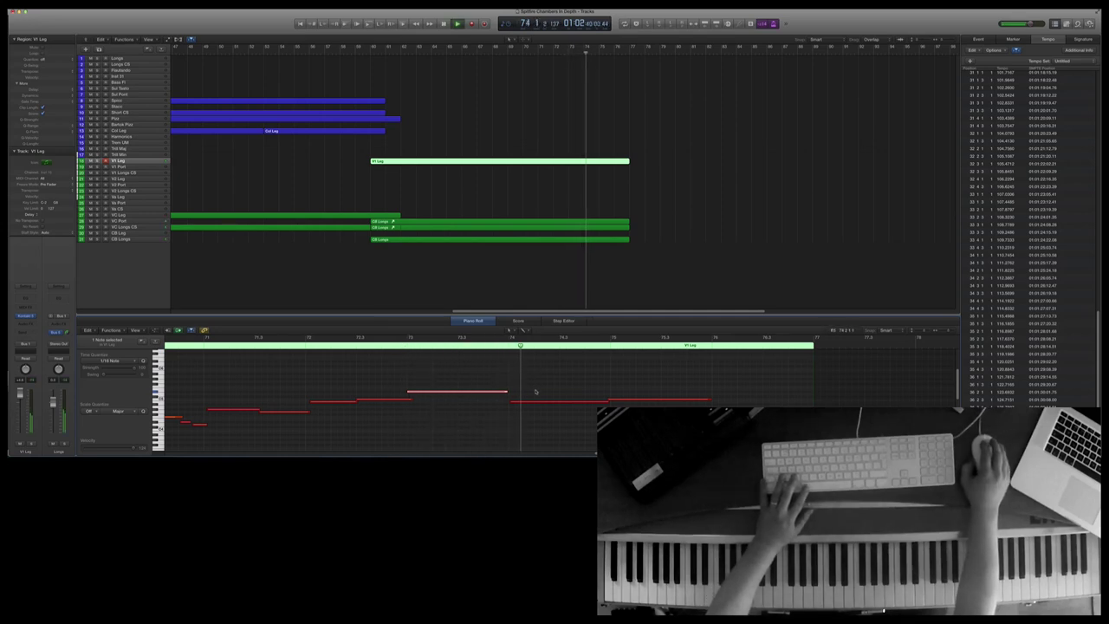
key("space")
left_click_drag(526, 404, 552, 381)
key("Left")
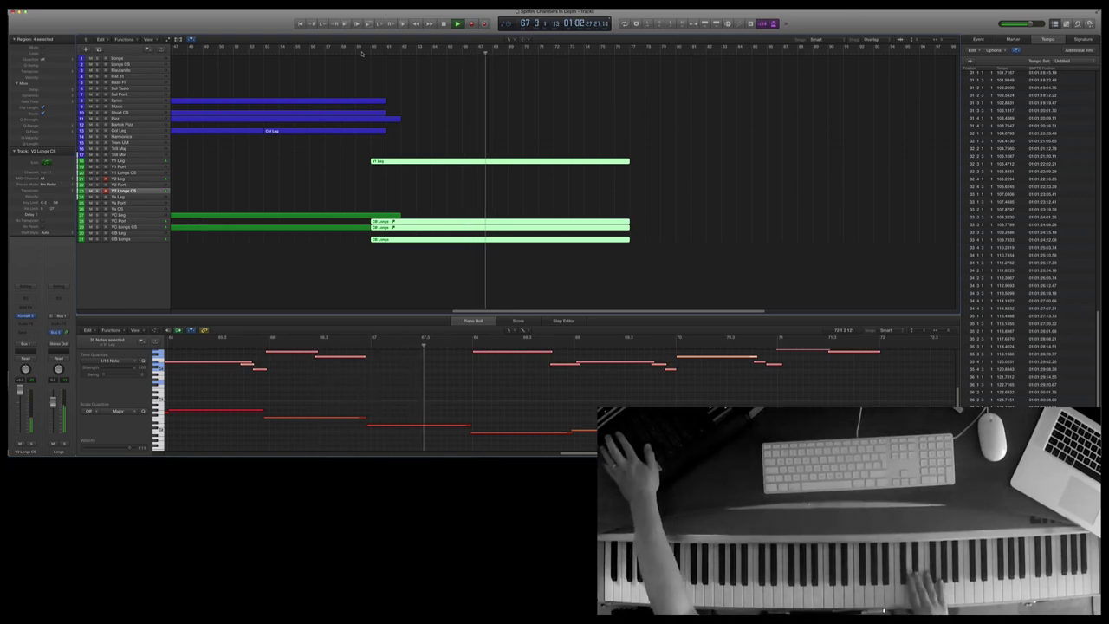
- Capture the part just played as a recording on the V2 Leg and V2 Longs CS tracks from bar 59
key("shift+r")
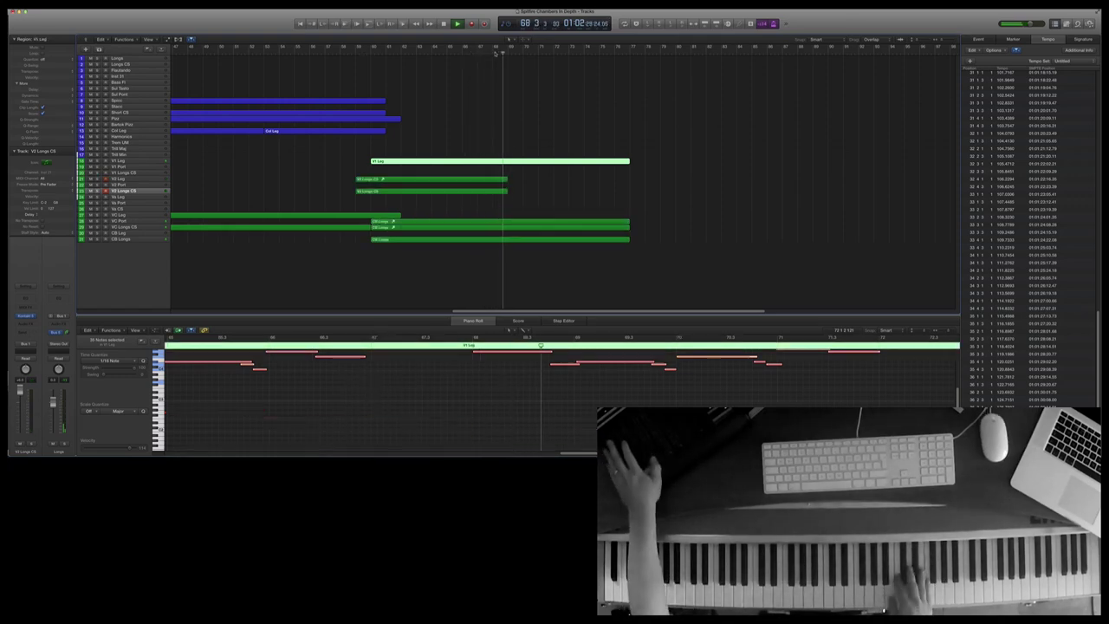
- Capture the second V2 part on the V2 Leg and V2 Longs CS tracks from bar 68 to bar 77
key("comma")
key("comma")
key("space")
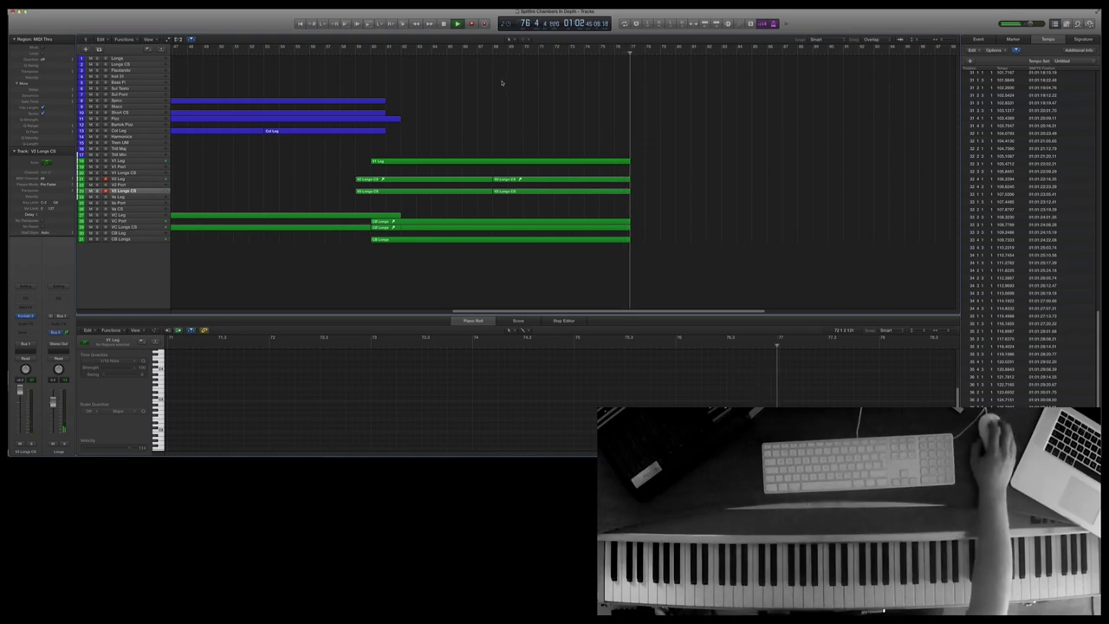
- Open the V1 Leg and second V2 regions together and shorten the long V2 notes in bars 69 and 70
left_click(498, 52)
left_click_drag(541, 89, 599, 204)
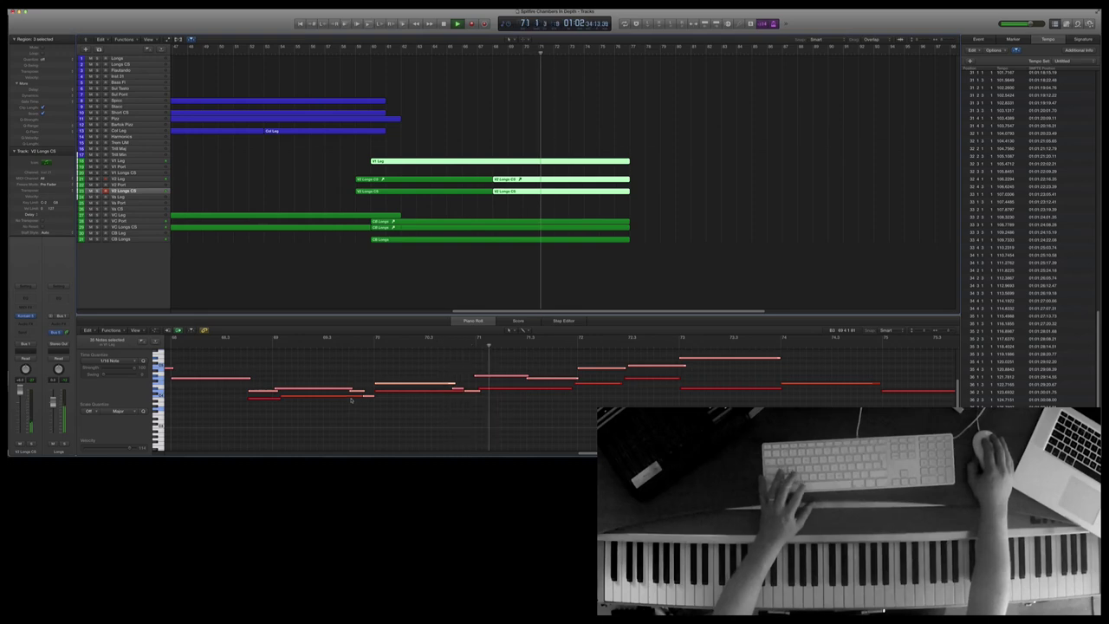
left_click(364, 400)
left_click(368, 397)
left_click_drag(371, 396, 347, 396)
left_click(460, 390)
left_click_drag(478, 390, 449, 390)
key("space")
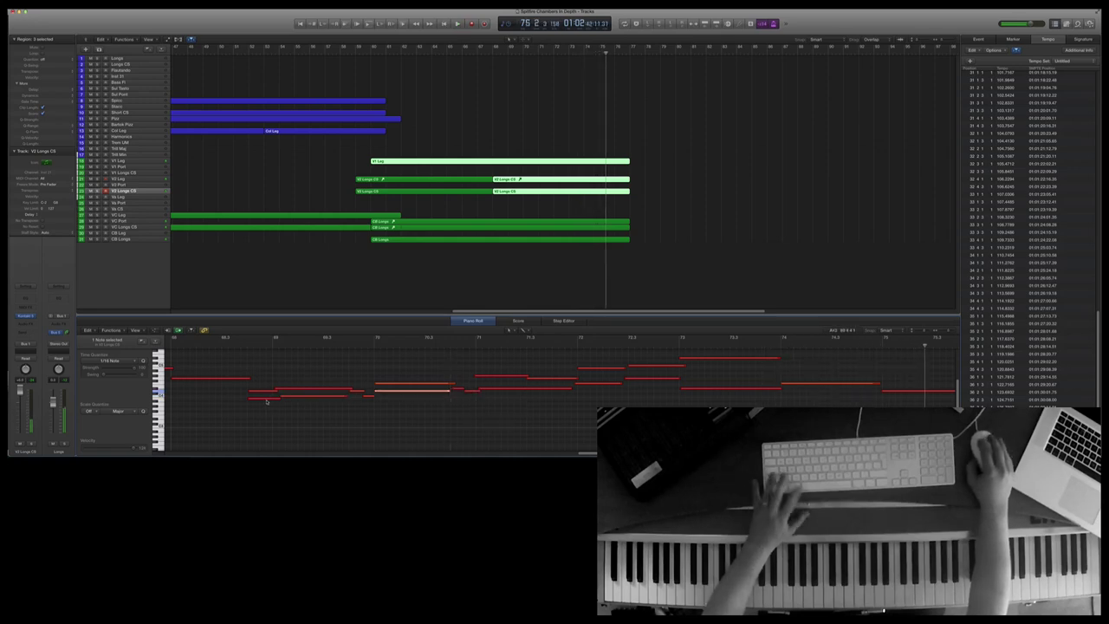
- Add short low V2 notes leading into bars 70 and 71, lowering the second one, and check them against playback
left_click_drag(265, 398, 367, 405)
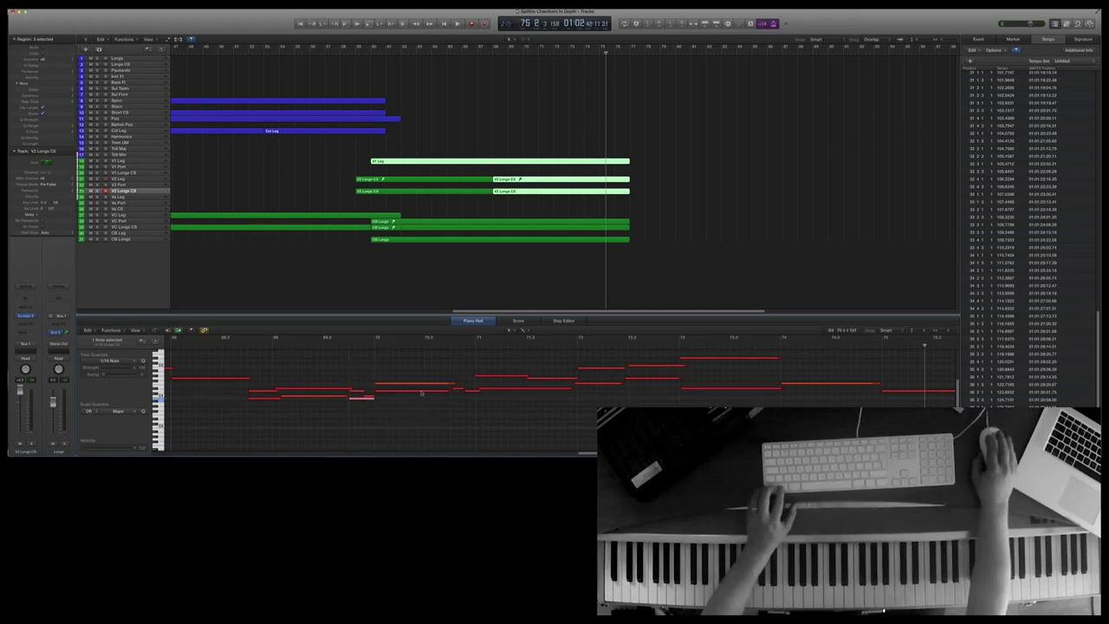
left_click_drag(420, 393, 479, 404)
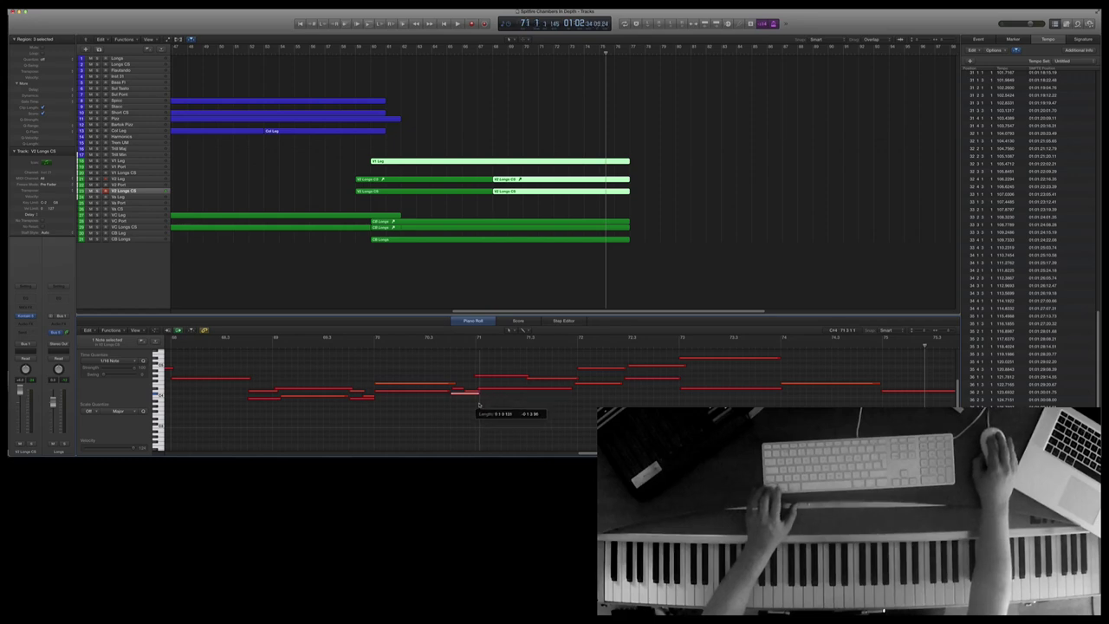
key("space")
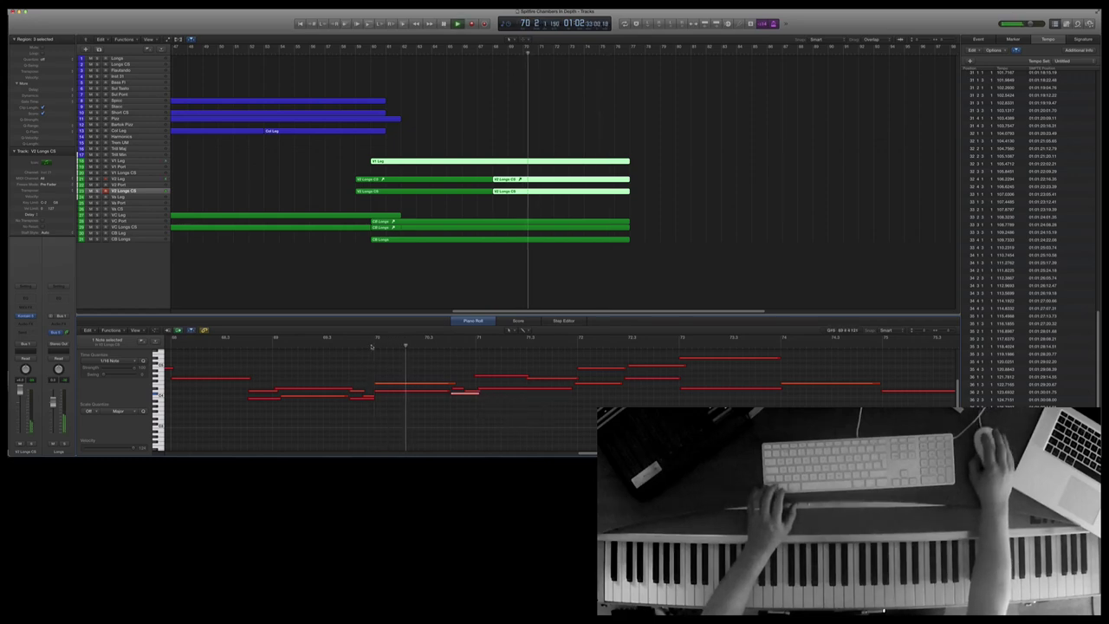
key("space")
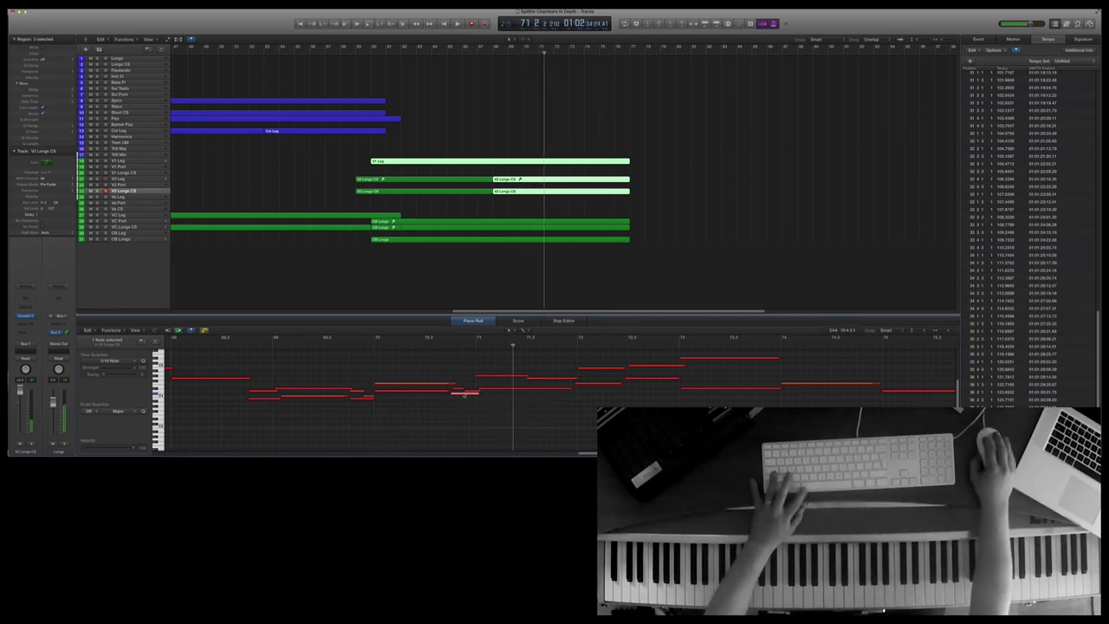
left_click_drag(464, 392, 464, 396)
key("space")
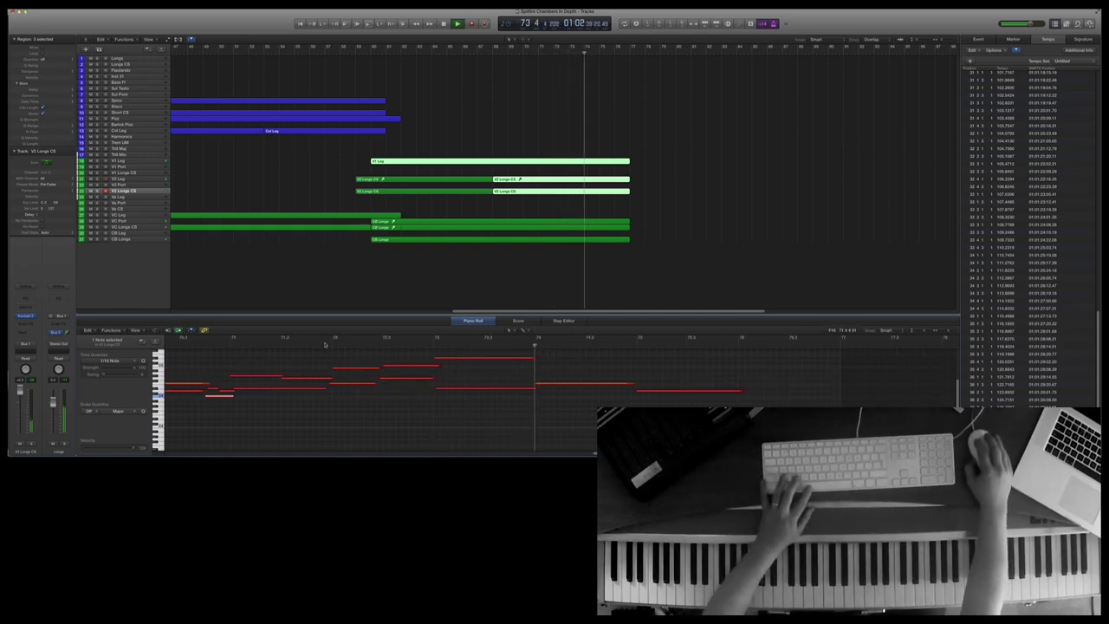
- Raise the V2 notes starting at bars 73, 74 and 75 in the Piano Roll, checking them against playback
scroll(569, 402, "up", 3)
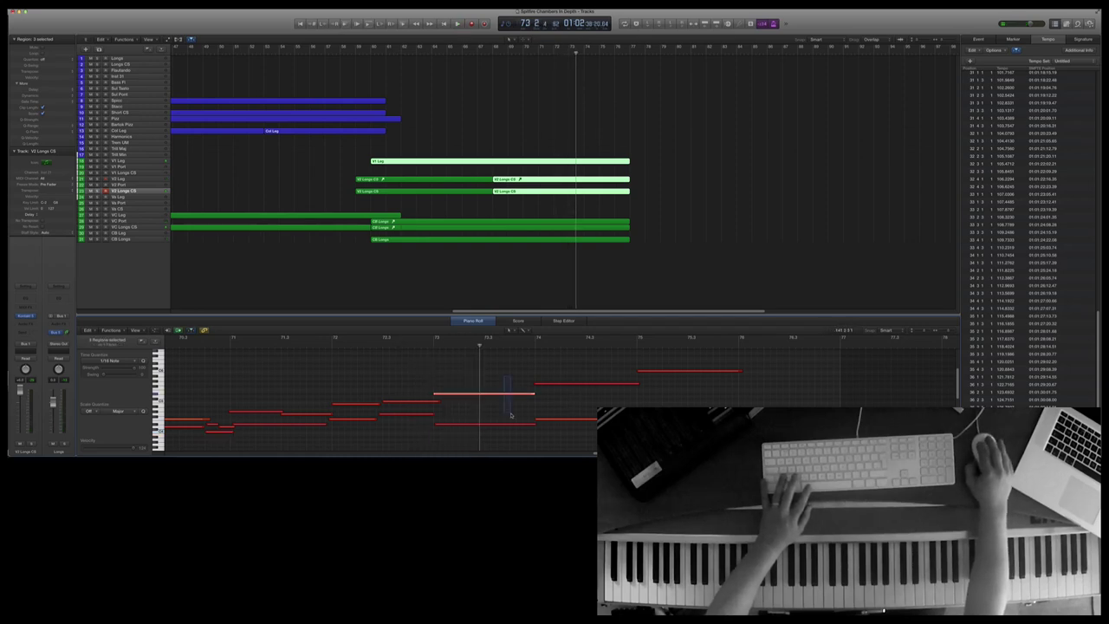
left_click(431, 347)
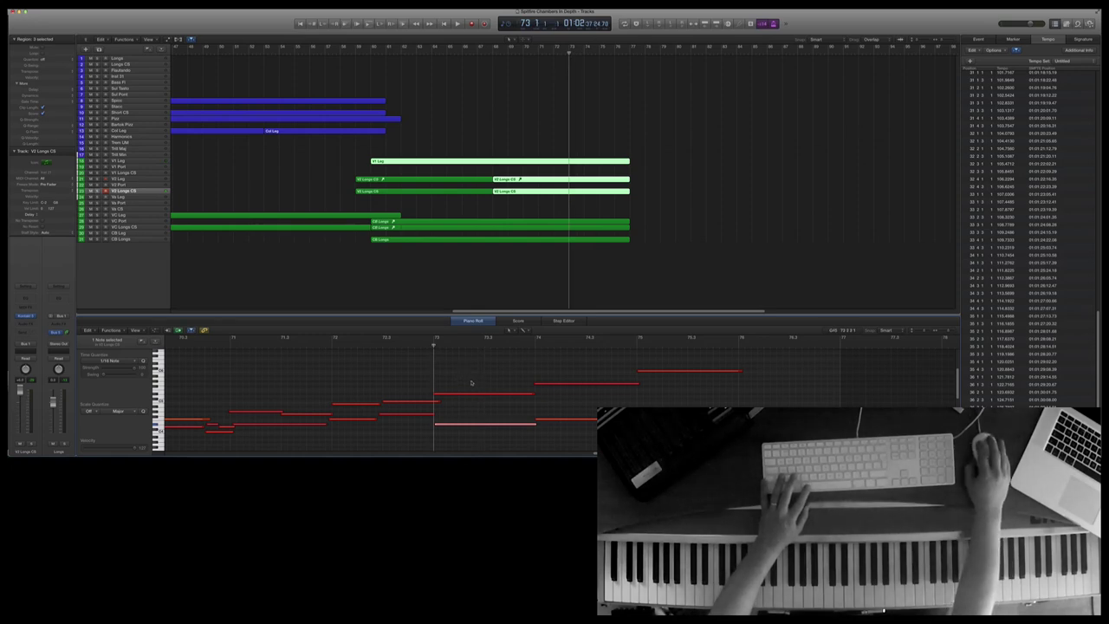
left_click_drag(462, 422, 433, 415)
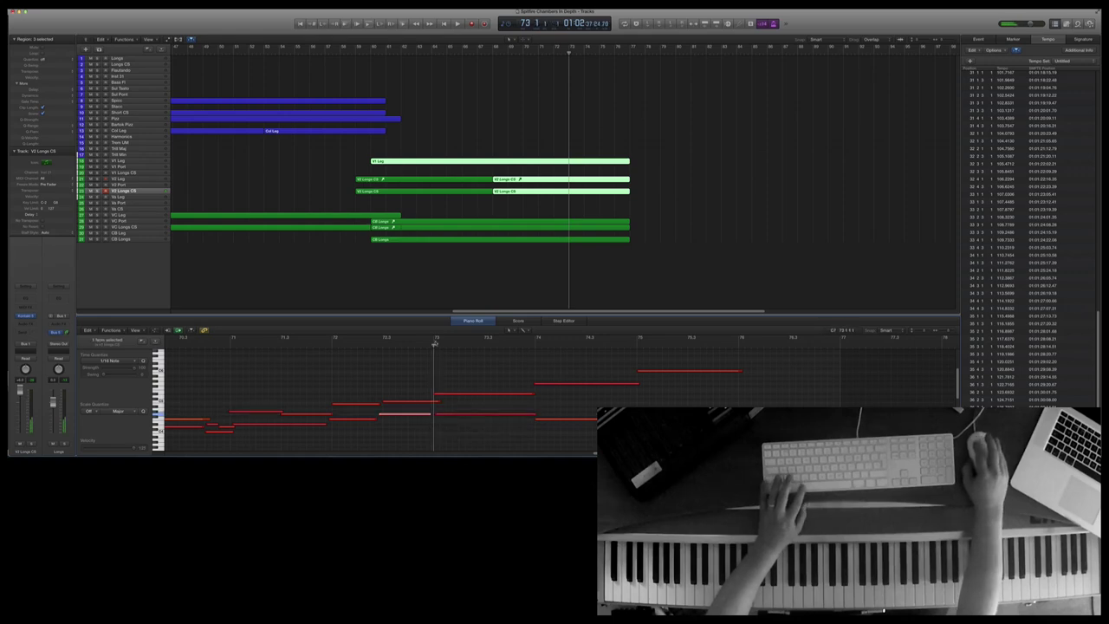
key("space")
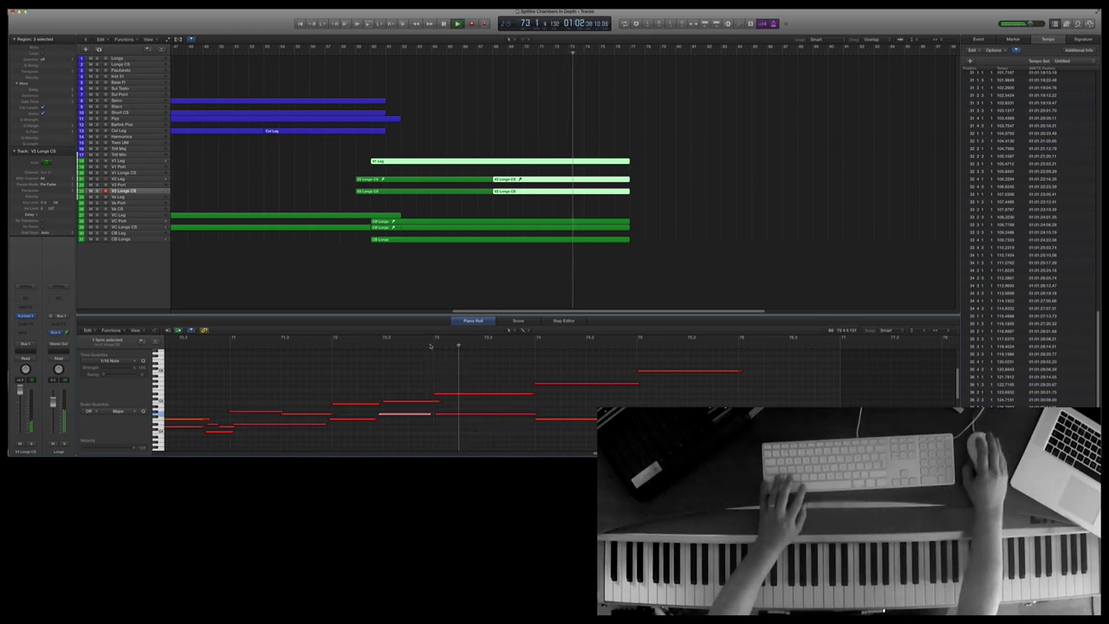
key("space")
left_click(557, 418)
left_click_drag(557, 421, 548, 398)
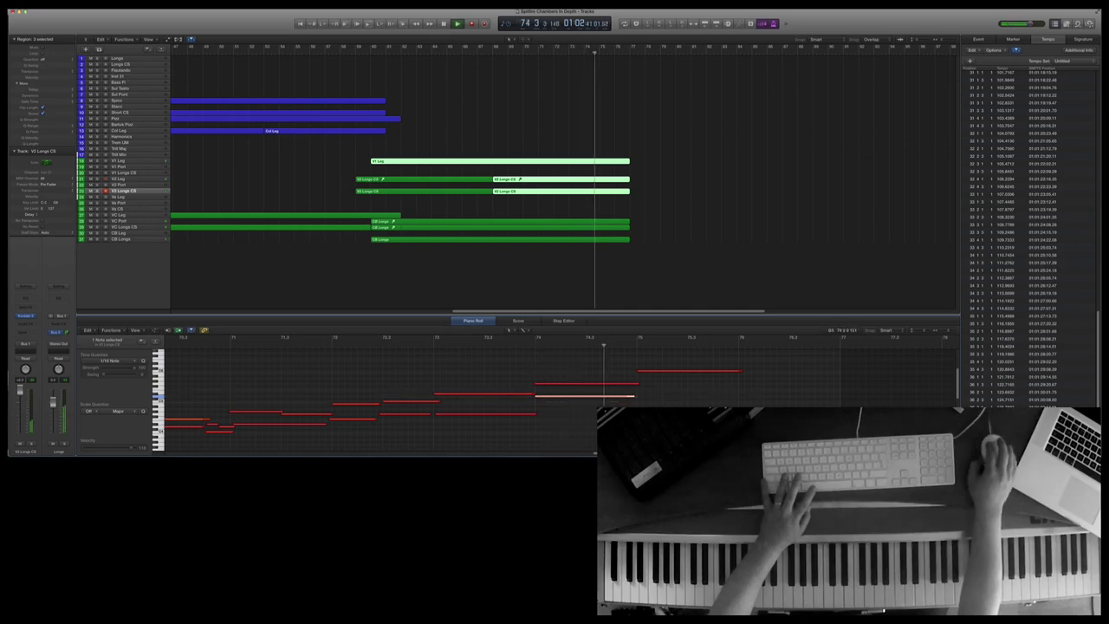
left_click_drag(661, 426, 629, 387)
- Record the opening viola part on the Va Leg and Va CS tracks from bar 59 to bar 65
left_click(363, 51)
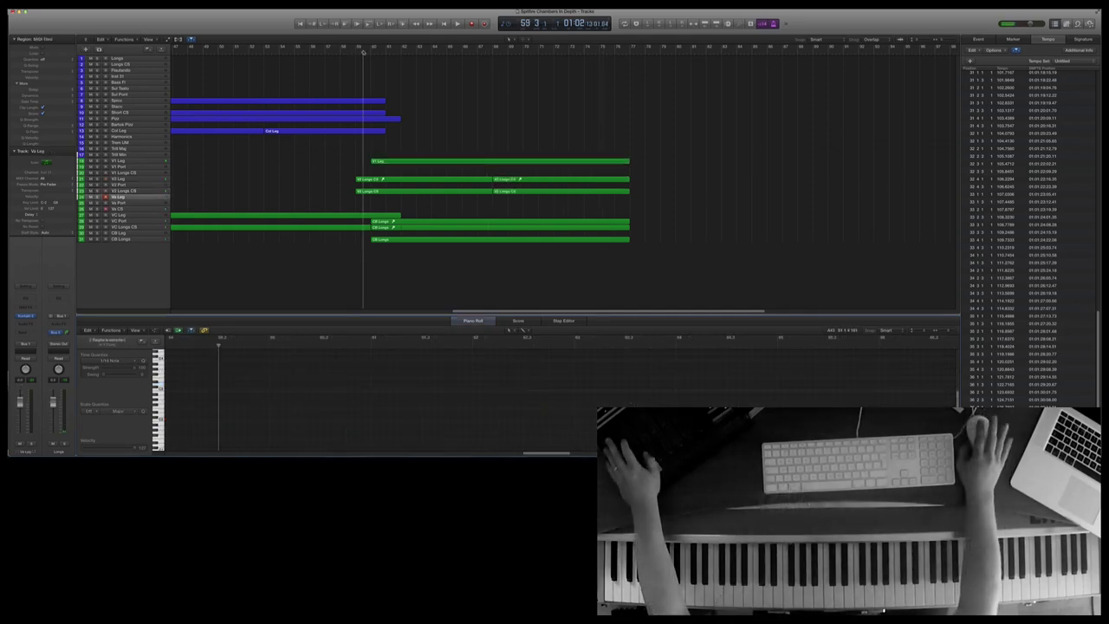
key("r")
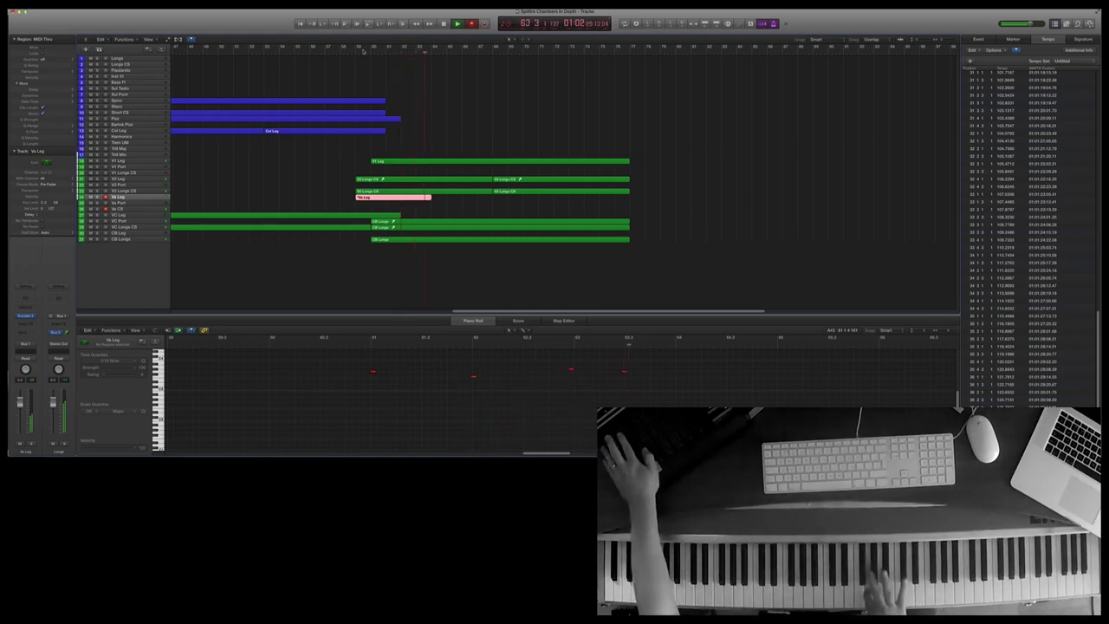
key("space")
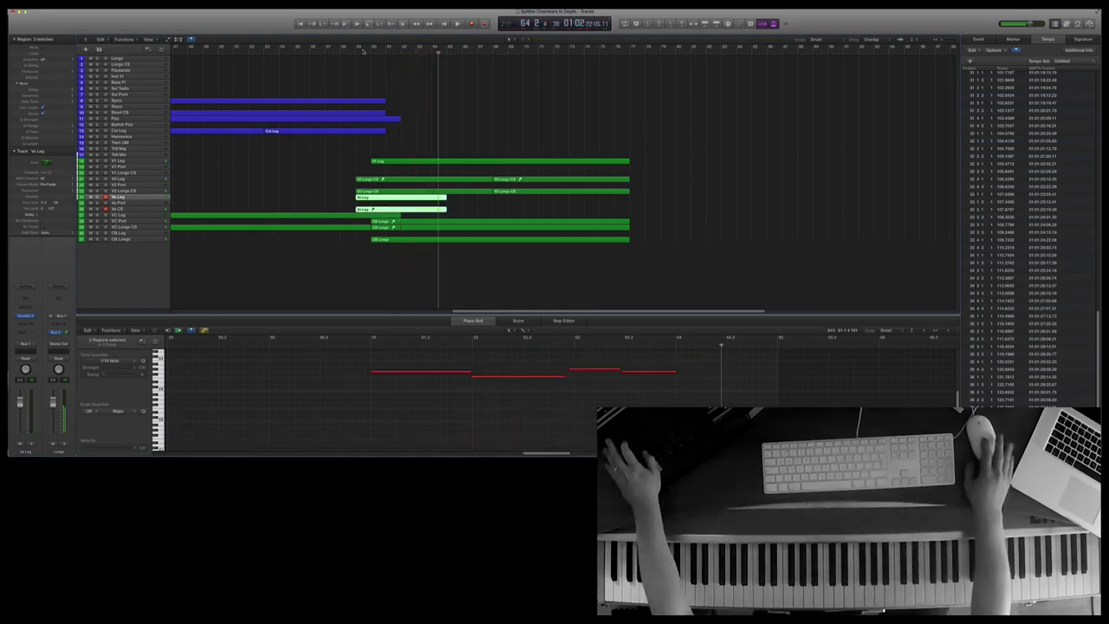
- Show the violin notes for reference and capture the remaining Va Leg and Va CS part from bar 64 to bar 77
left_click_drag(459, 135, 629, 214)
double_click(425, 53)
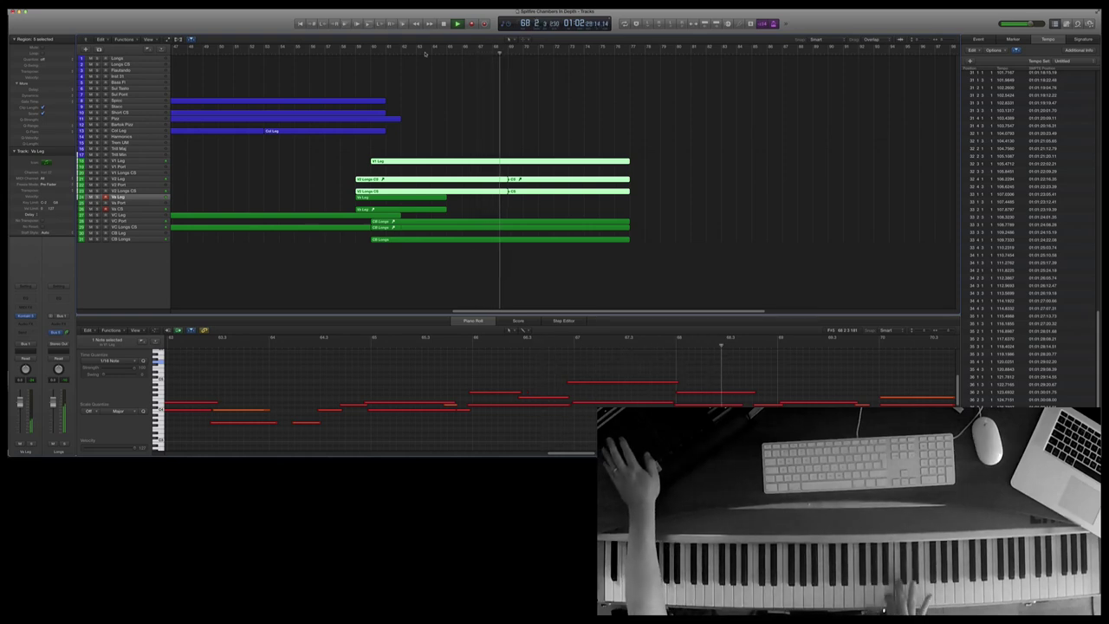
key("shift+r")
left_click(495, 54)
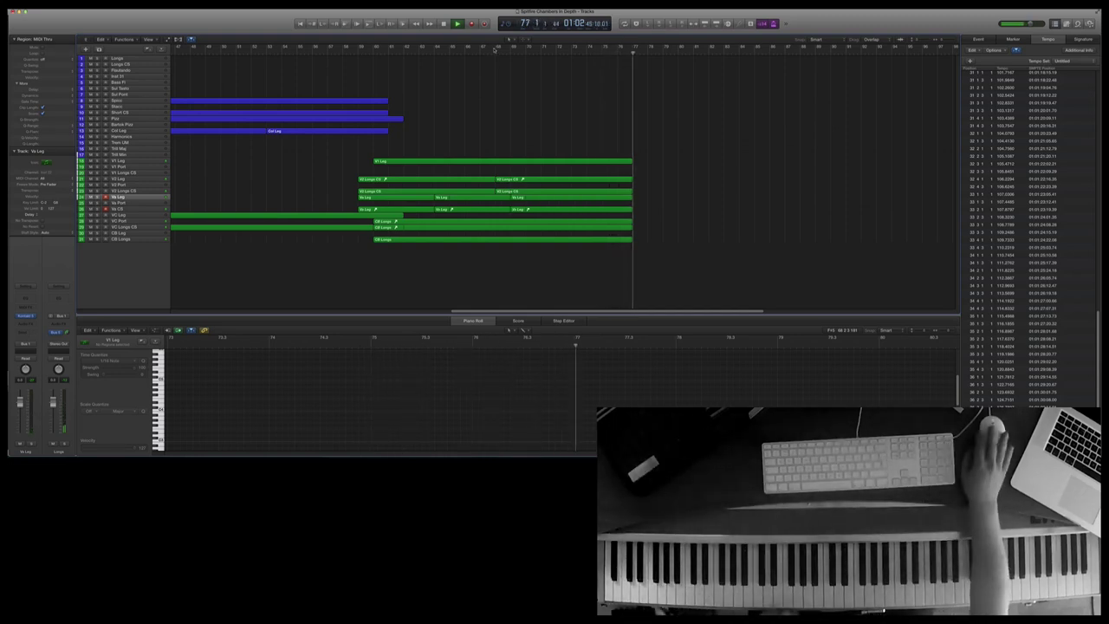
- Play back the section from bar 59 and copy the V1 Leg region onto the V1 Longs CS track
left_click(368, 48)
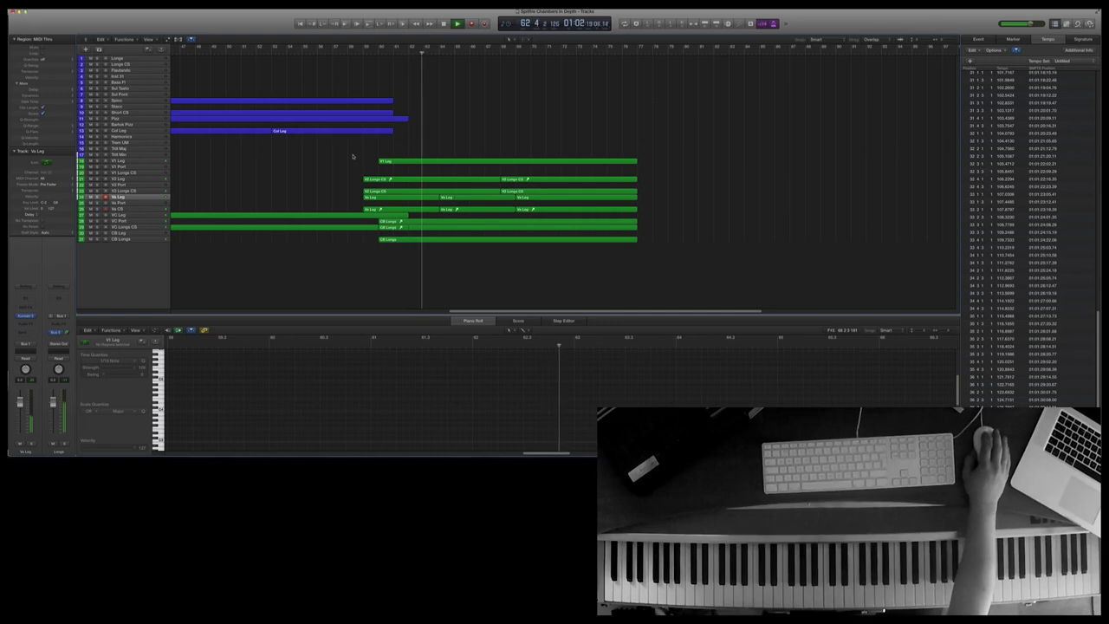
left_click(404, 162)
left_click_drag(404, 170, 409, 173)
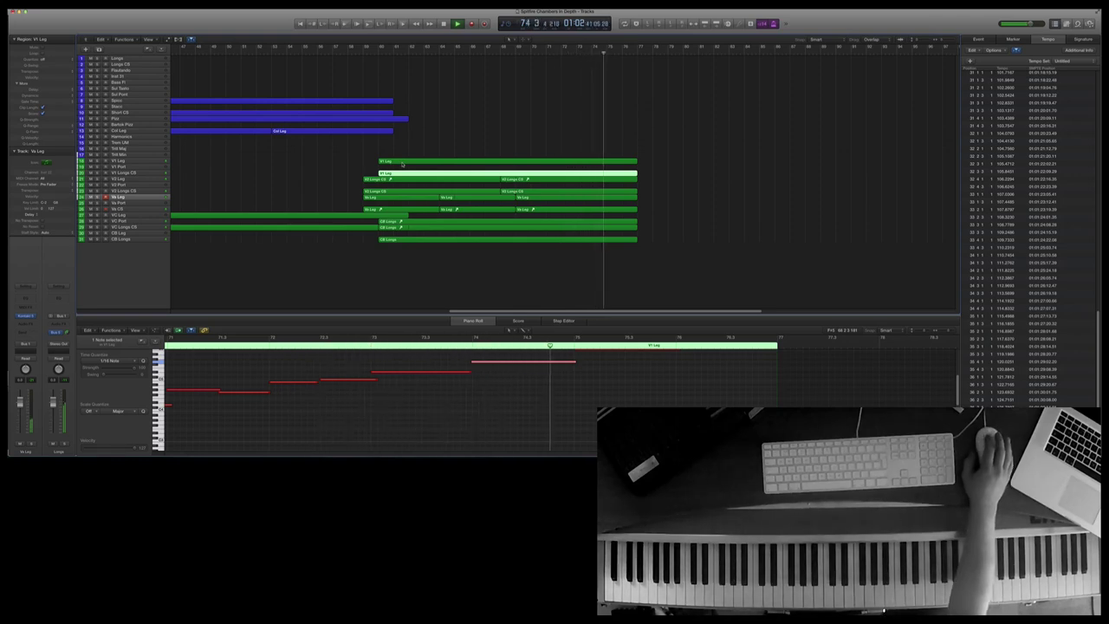
- Copy the Flautando region at bar 5 onto the Harmonics track and audition the copy in solo
scroll(378, 149, "left", 15)
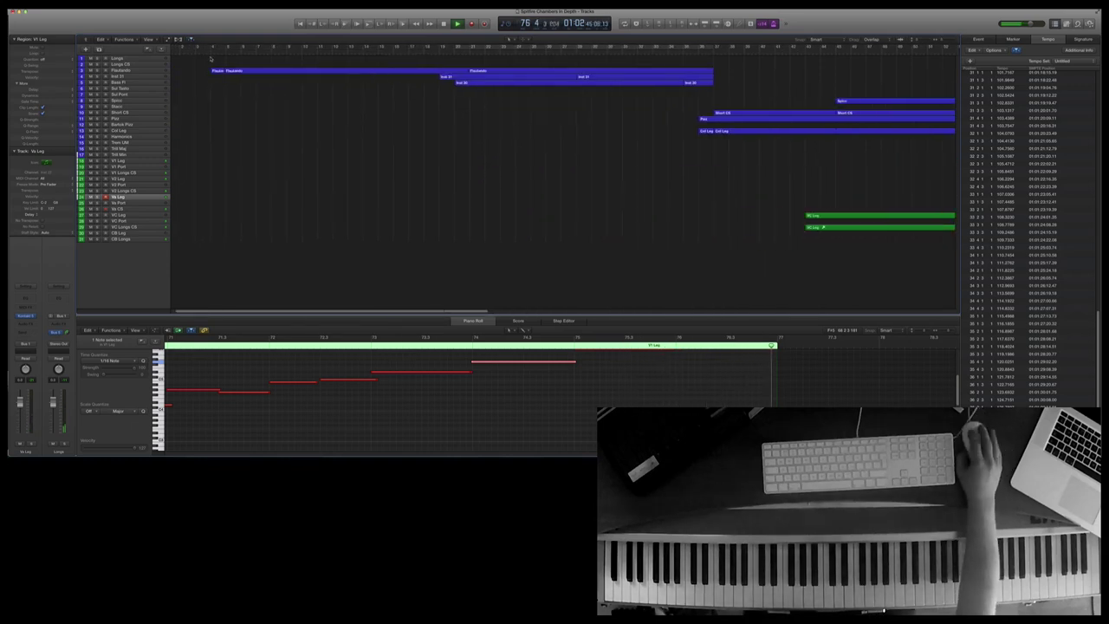
left_click(210, 51)
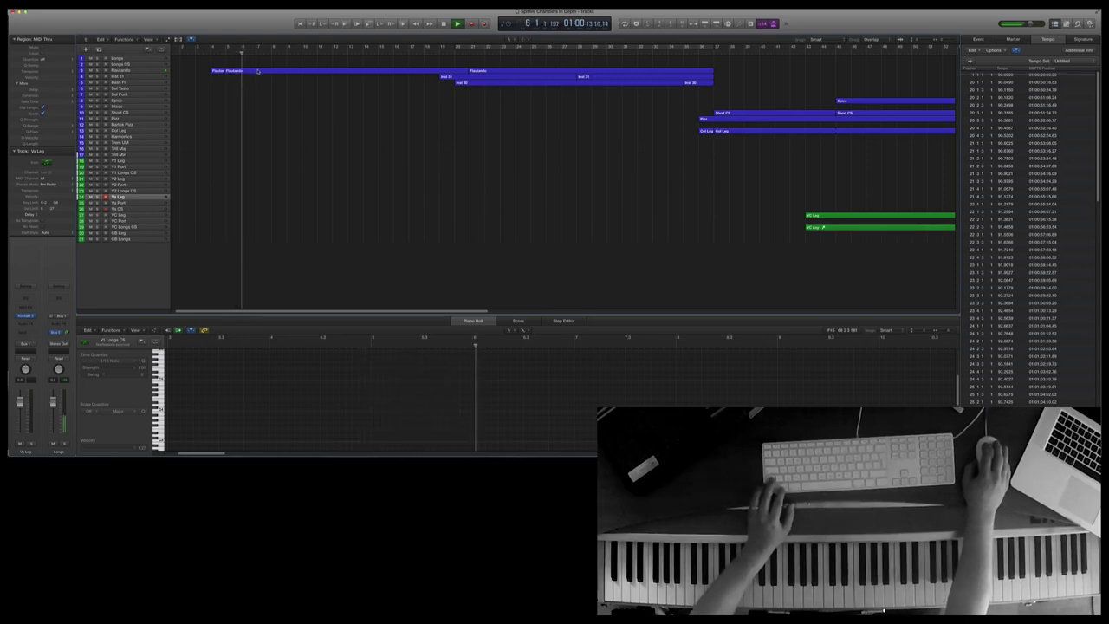
left_click(258, 72)
left_click_drag(258, 74, 258, 137)
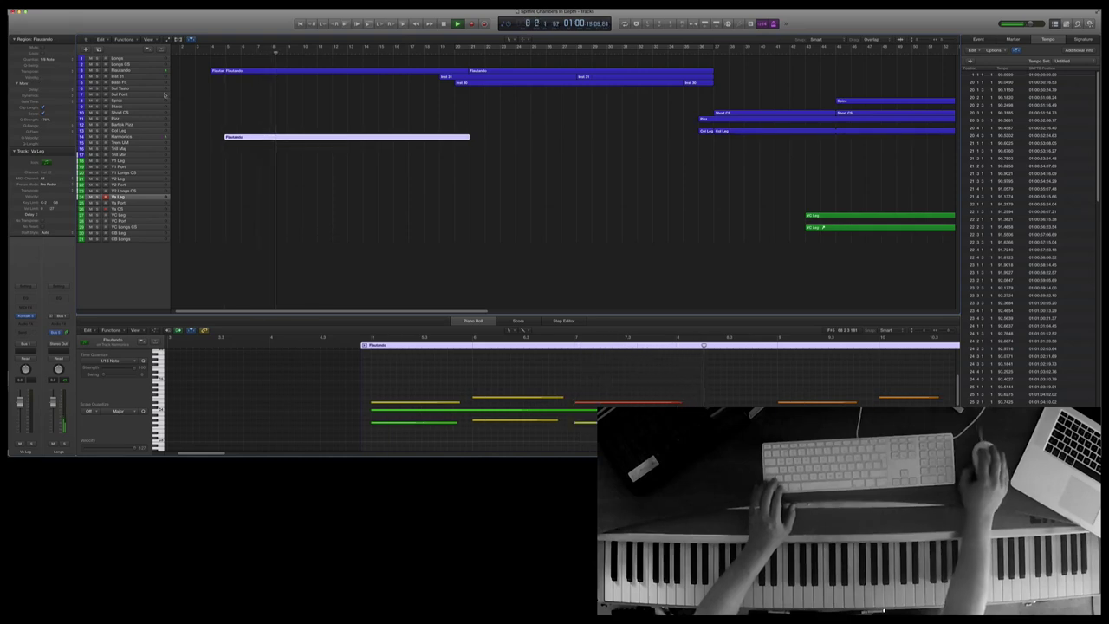
key("ctrl+s")
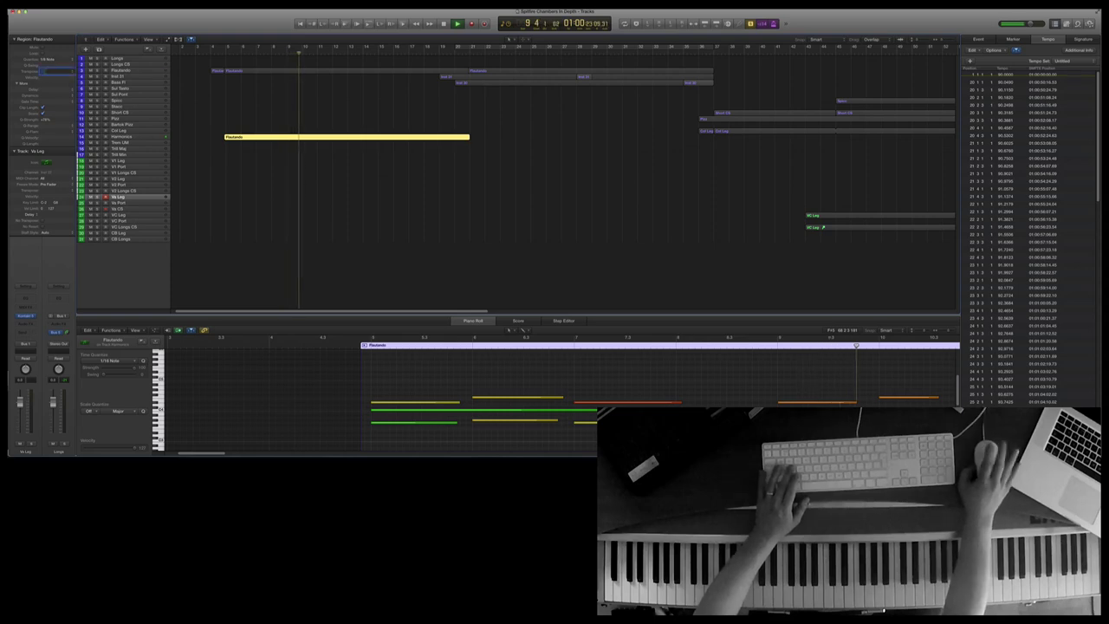
left_click(224, 55)
key("ctrl+s")
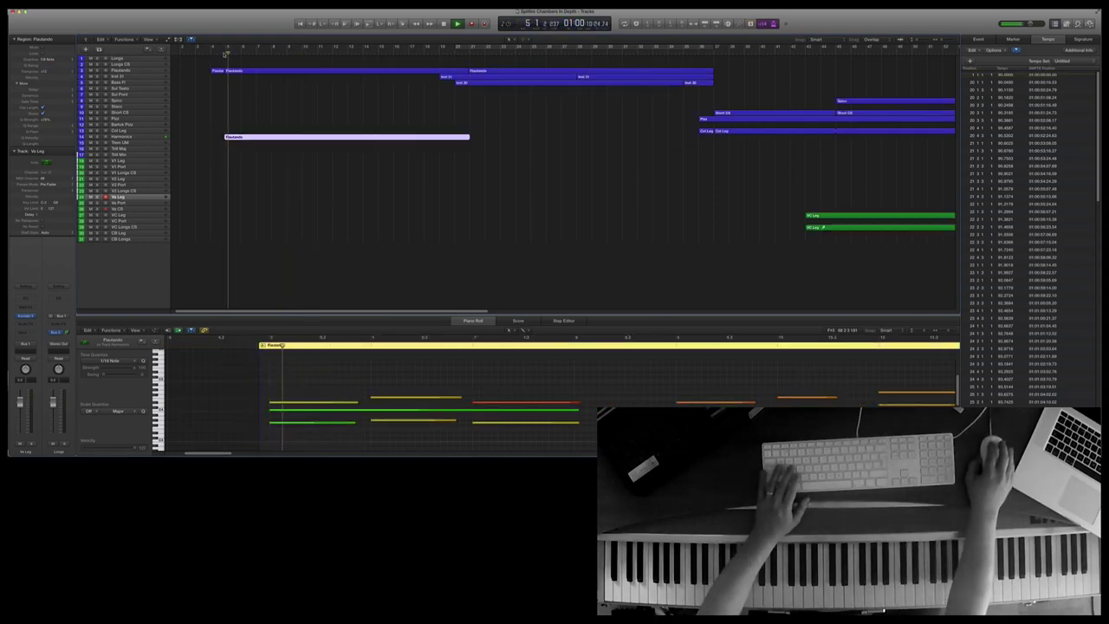
- Display the copied Harmonics region's modulation data in the Piano Roll and lower its starting point
left_click(221, 148)
left_click(140, 139)
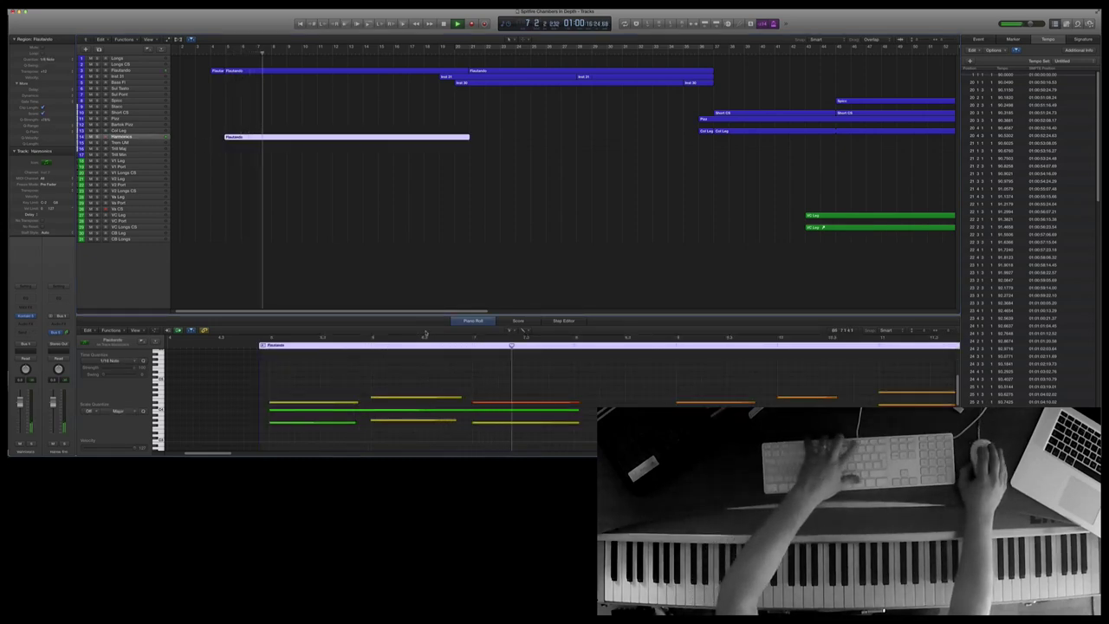
key("a")
scroll(355, 386, "down", 3)
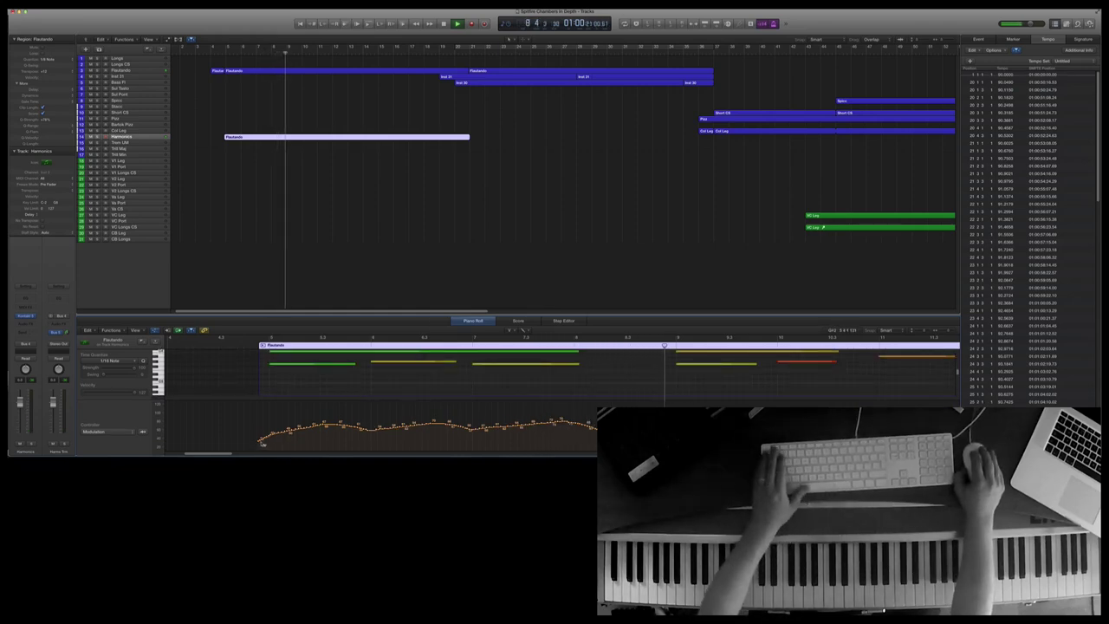
left_click_drag(259, 443, 259, 458)
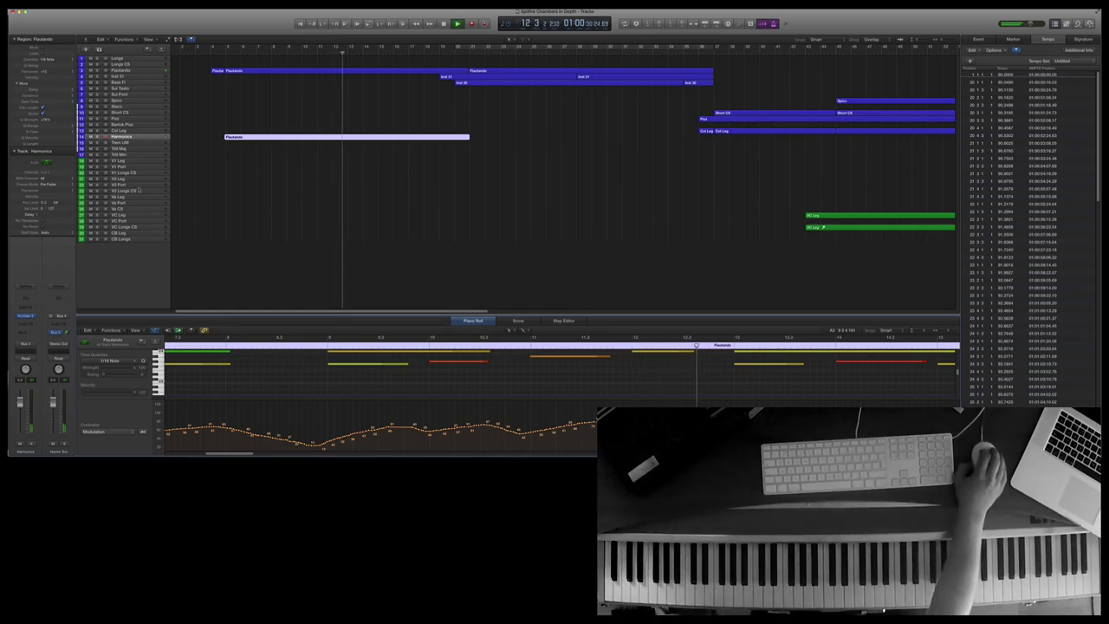
- Copy the Flautando region at bar 21 onto the Harmonics track
left_click(503, 72)
left_click_drag(509, 71, 512, 141)
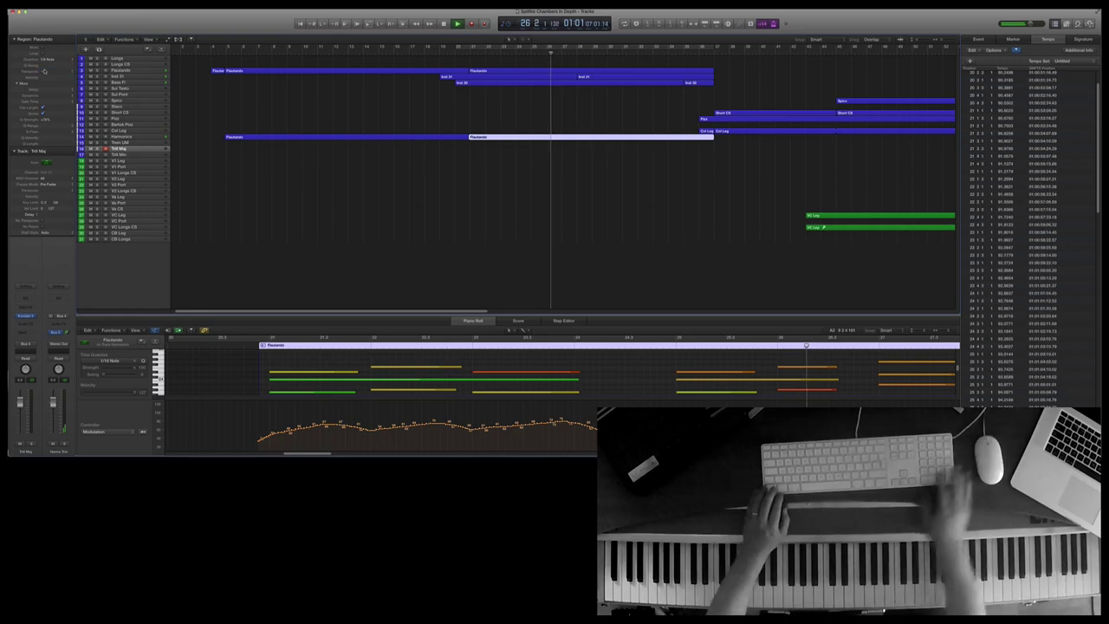
- Record Trem UM passages in bars 5 to 13 and 16 to 21, and a Pizz phrase in bars 12 to 17
key("space")
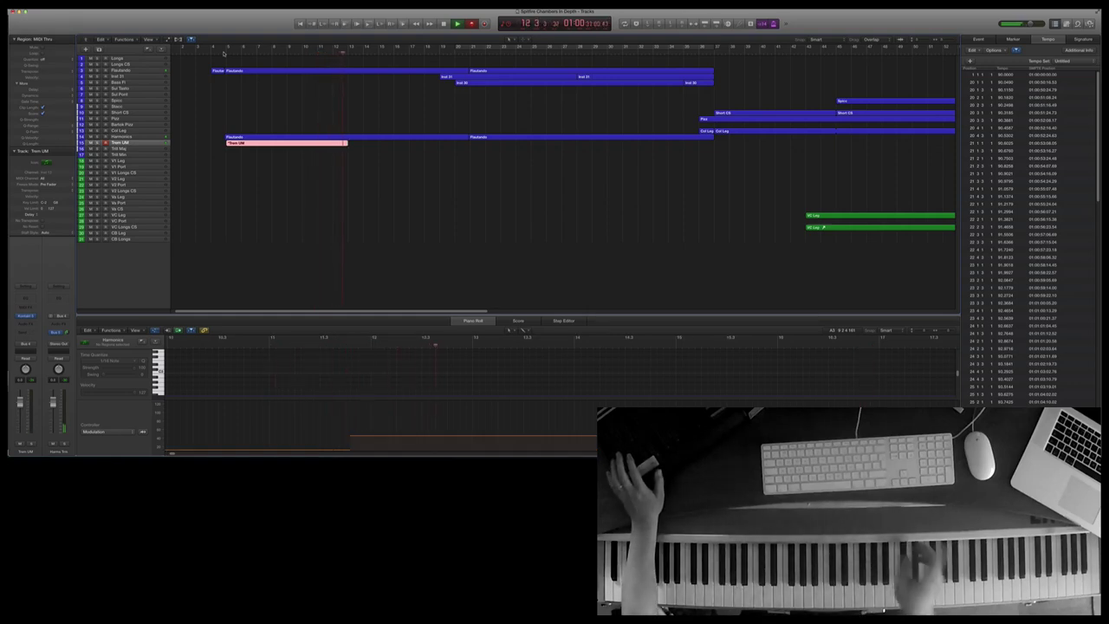
key("space")
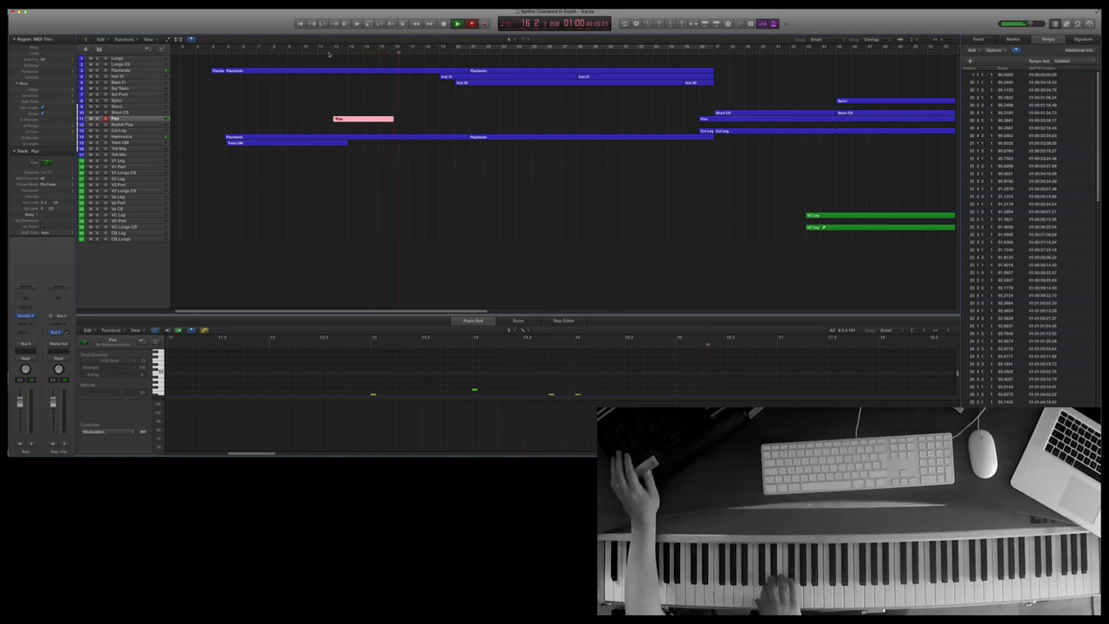
key("KP_Enter")
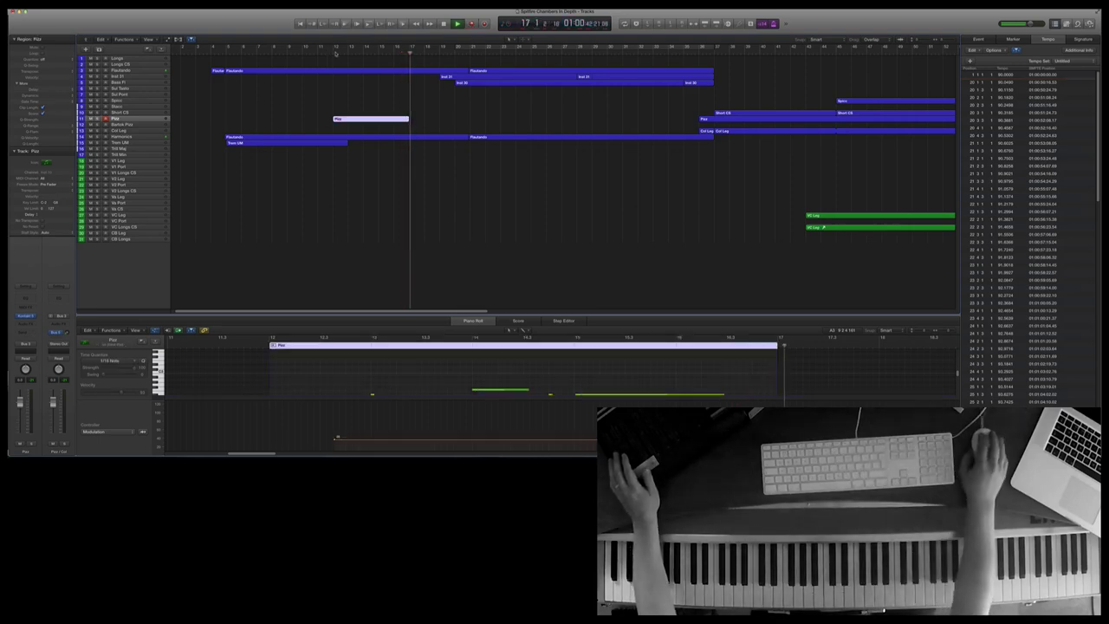
left_click(380, 49)
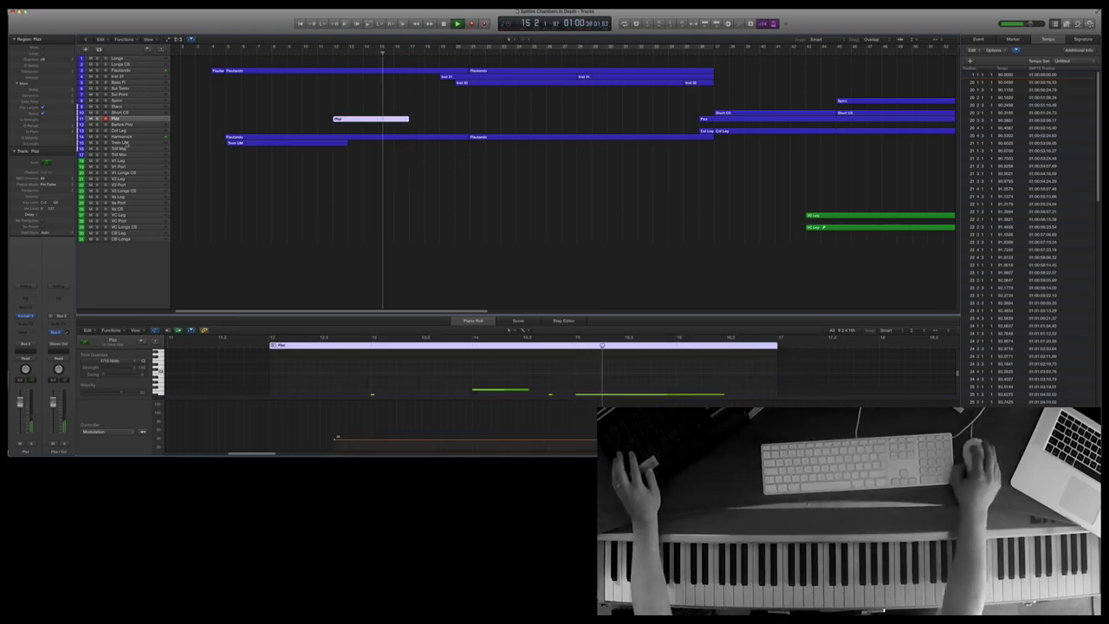
left_click(131, 141)
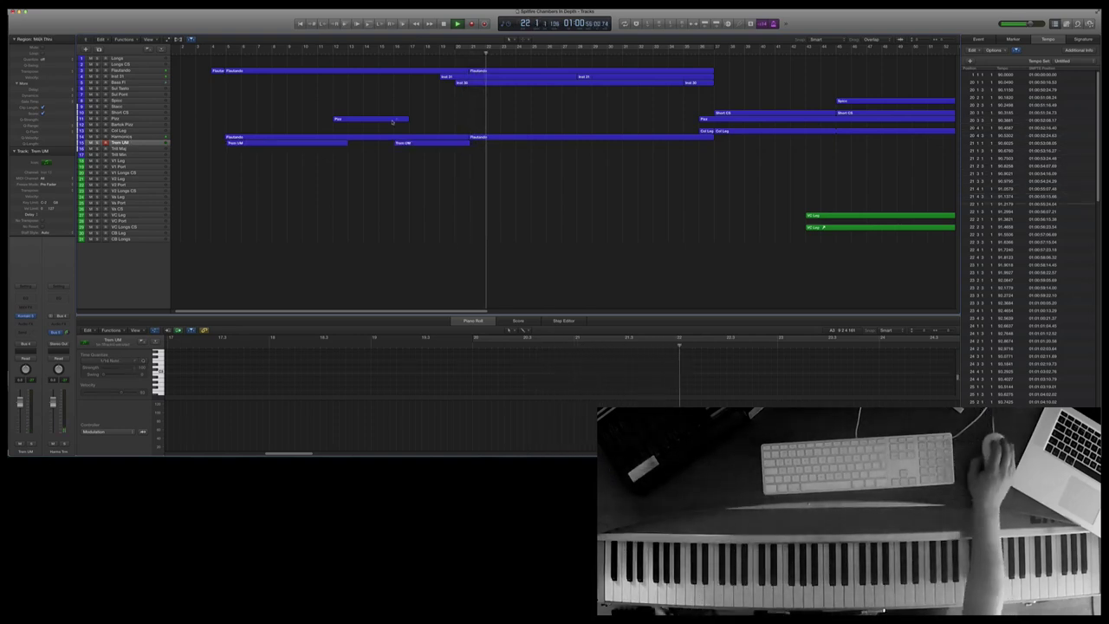
- Copy the Flautando region at bar 21 onto the Longs CS track, stop playback and show the whole arrangement
left_click_drag(495, 71, 497, 65)
key("space")
scroll(606, 391, "left", 5)
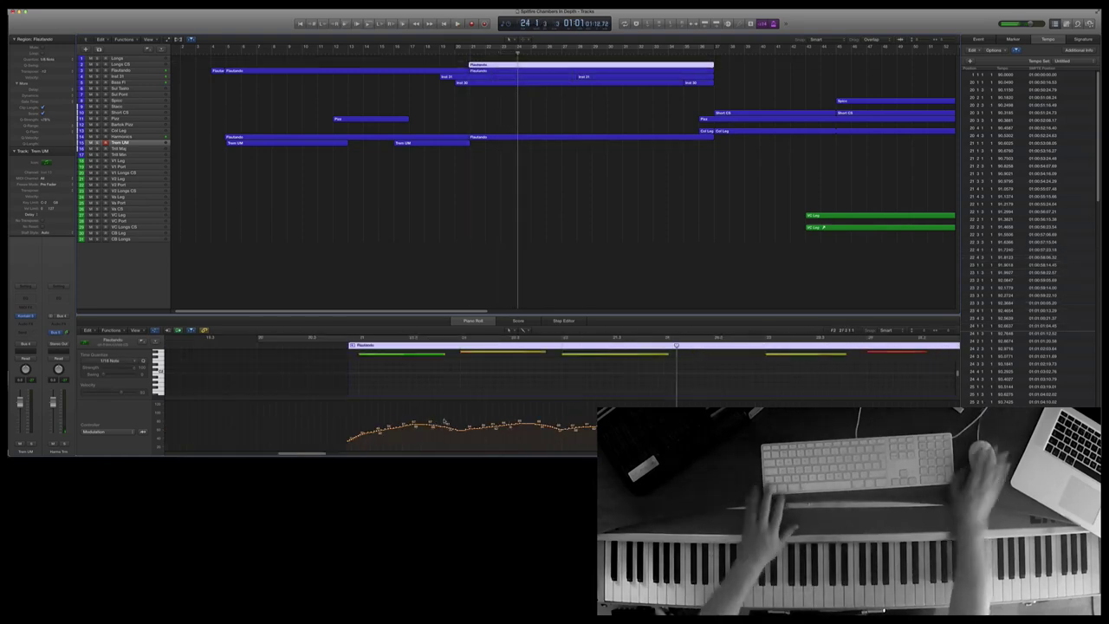
key("super+Left")
key("super+Left")
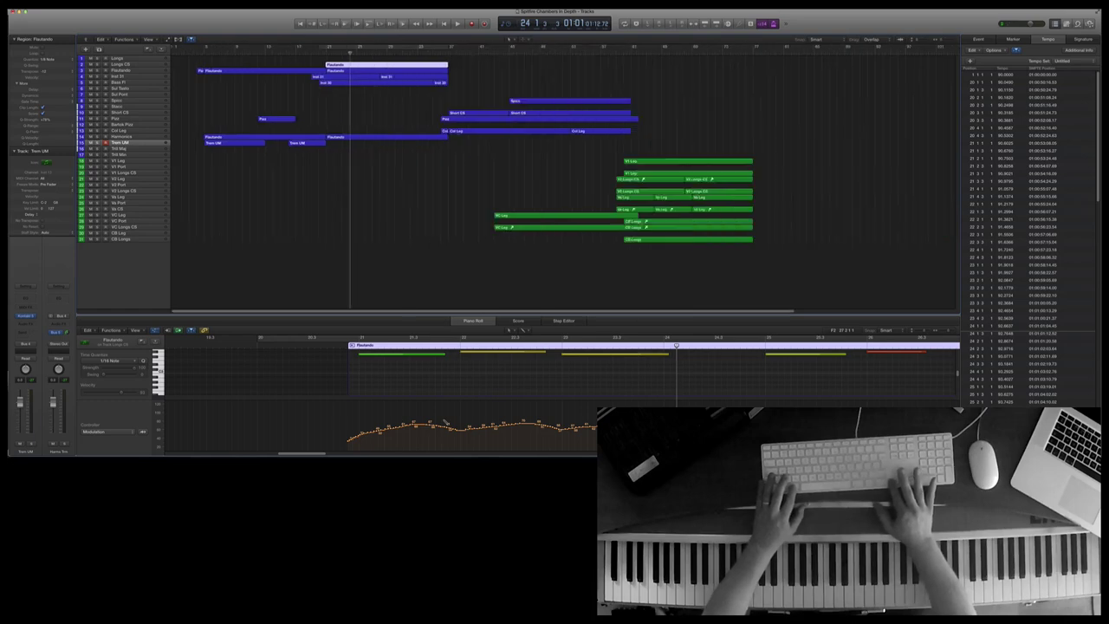
- Clear the expression data from the copied Flautando region on the Longs CS track
key("super+Left")
key("super+Left")
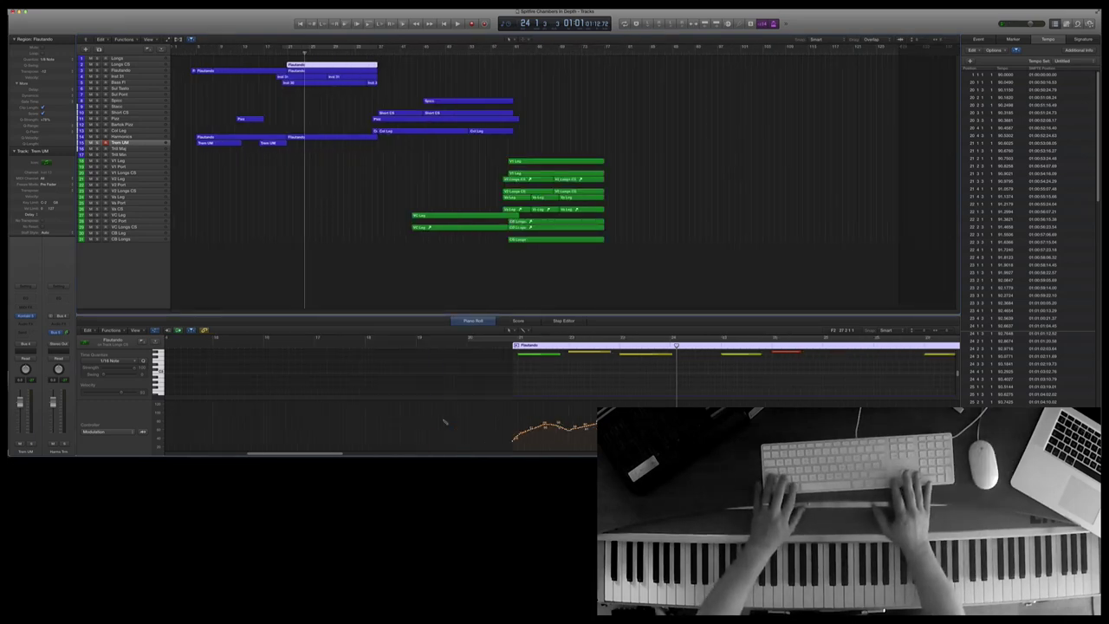
scroll(438, 416, "right", 5)
scroll(439, 417, "left", 2)
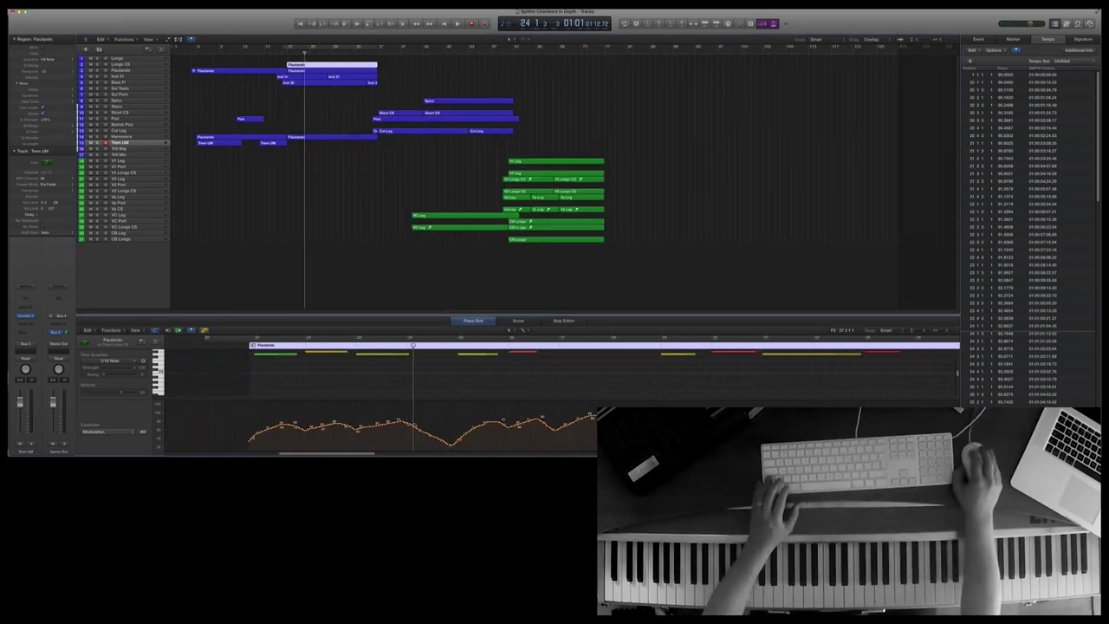
key("super+z")
scroll(440, 417, "right", 1)
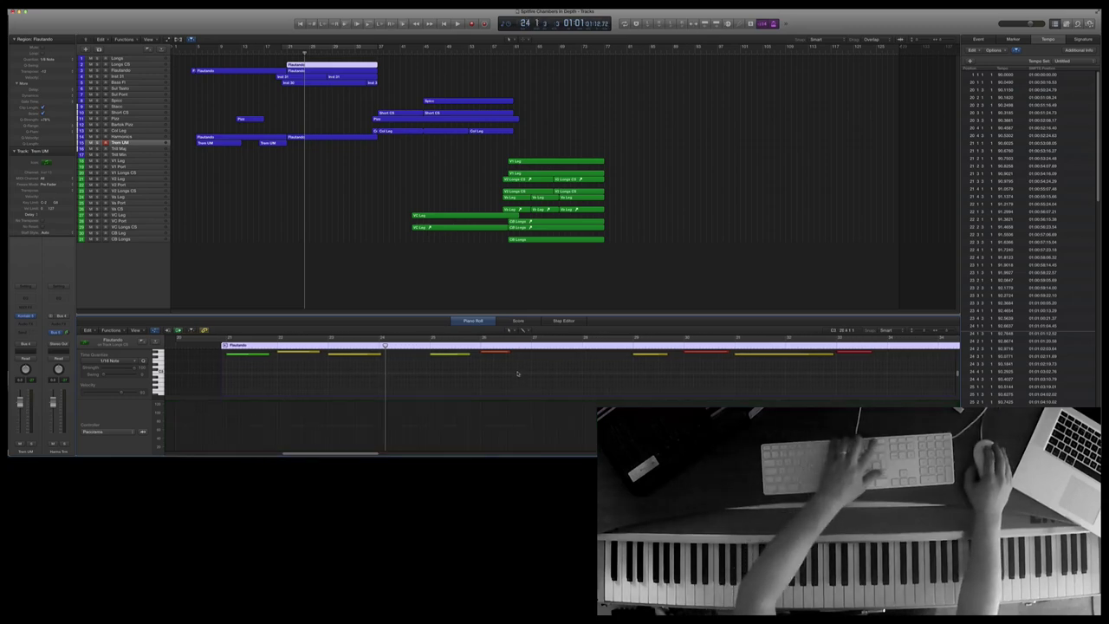
key("equal")
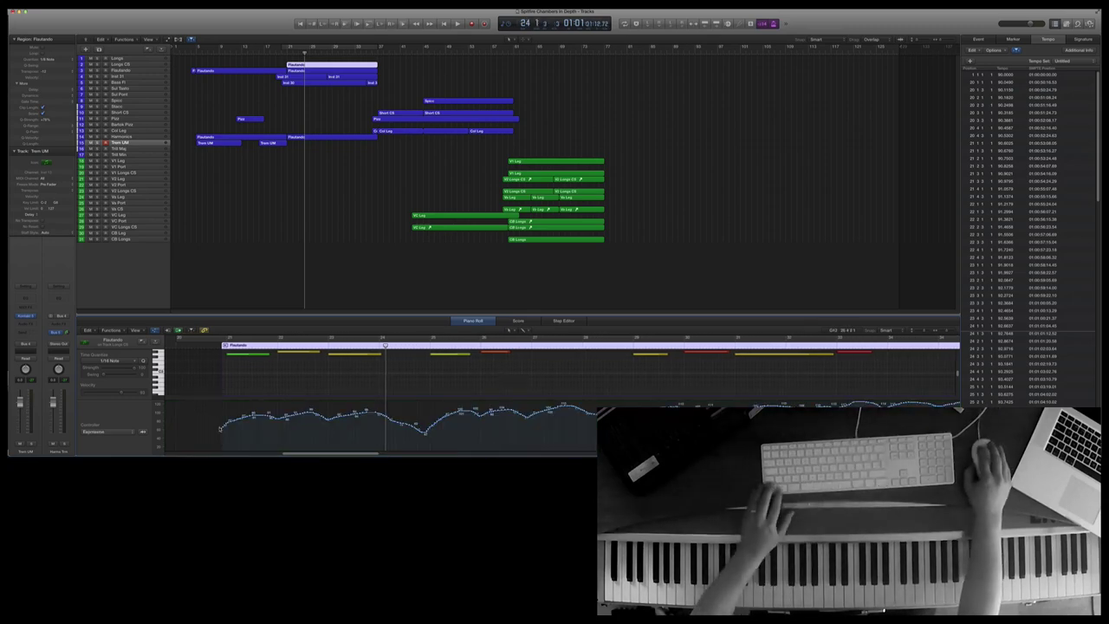
key("super+z")
- Display the modulation lane of the copied Flautando region on Longs CS and delete all of its modulation data
key("super+z")
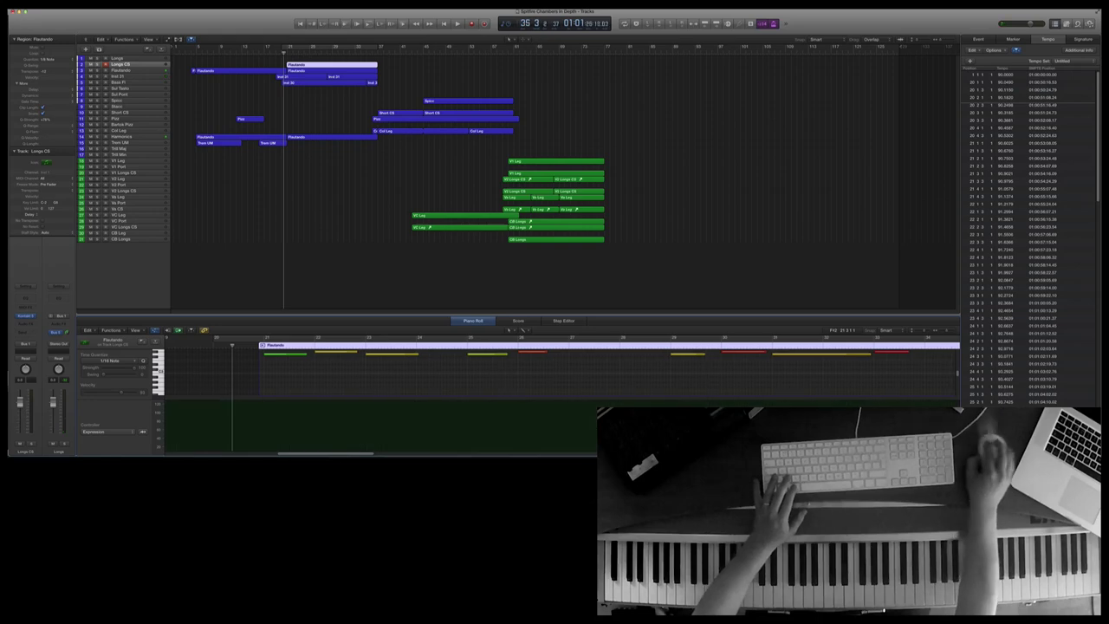
scroll(266, 395, "right", 1)
key("super+z")
key("=")
scroll(866, 362, "right", 1)
mouse_move(187, 447)
left_mouse_down()
mouse_move(596, 403)
mouse_move(957, 405)
left_mouse_up()
key("BackSpace")
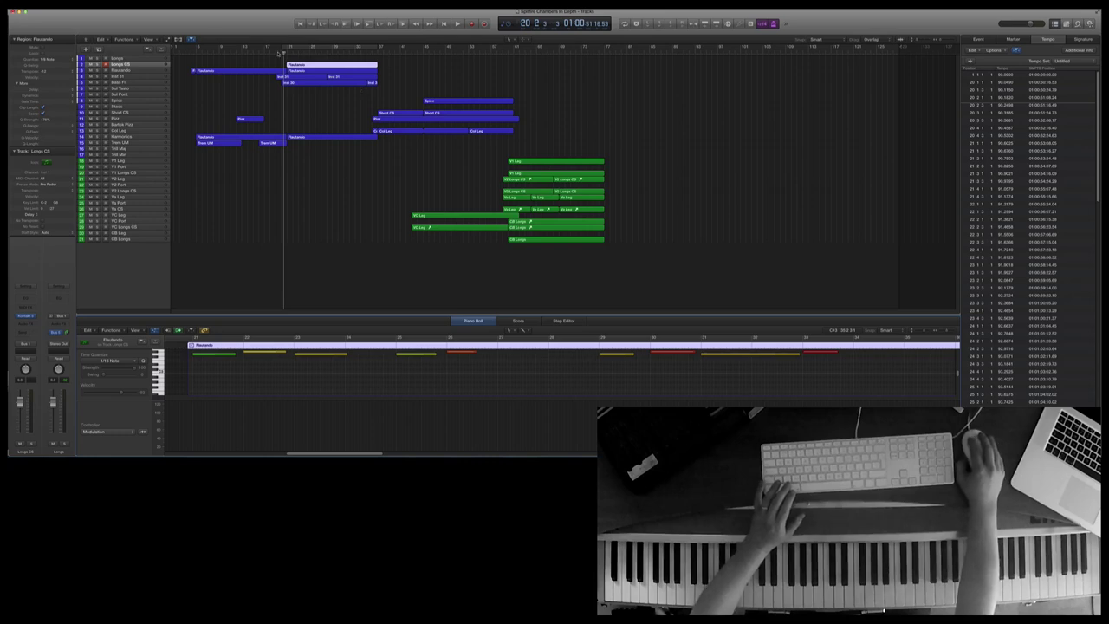
- Record a new modulation pass on the Longs CS track across bars 19 to 37 over the copied Flautando notes
key("r")
left_click(239, 62)
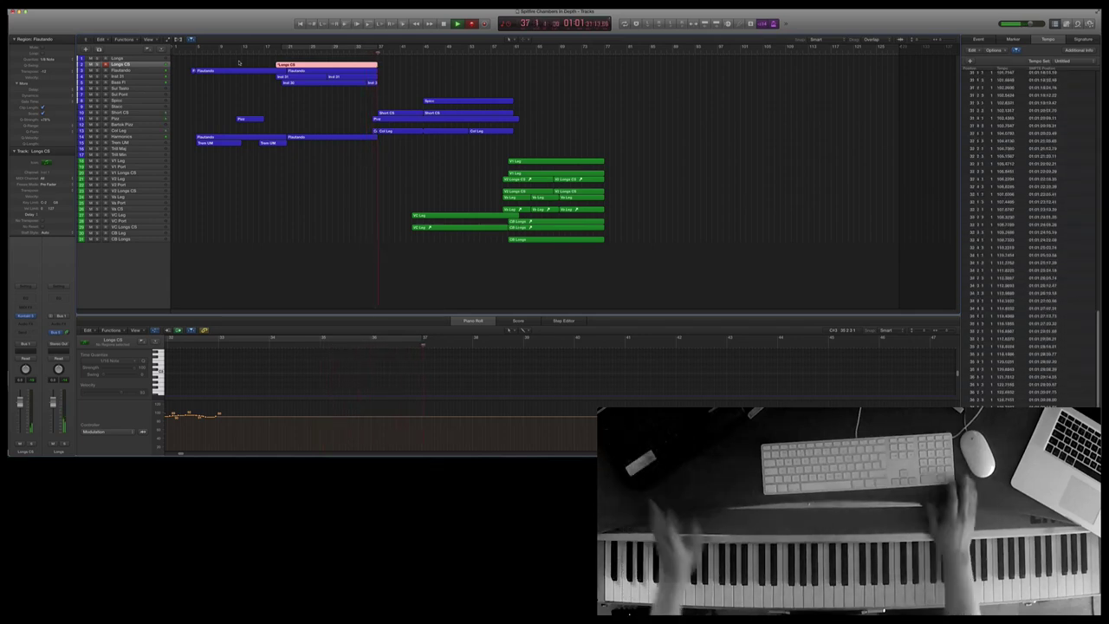
key("KP_Enter")
left_click_drag(272, 58, 319, 65)
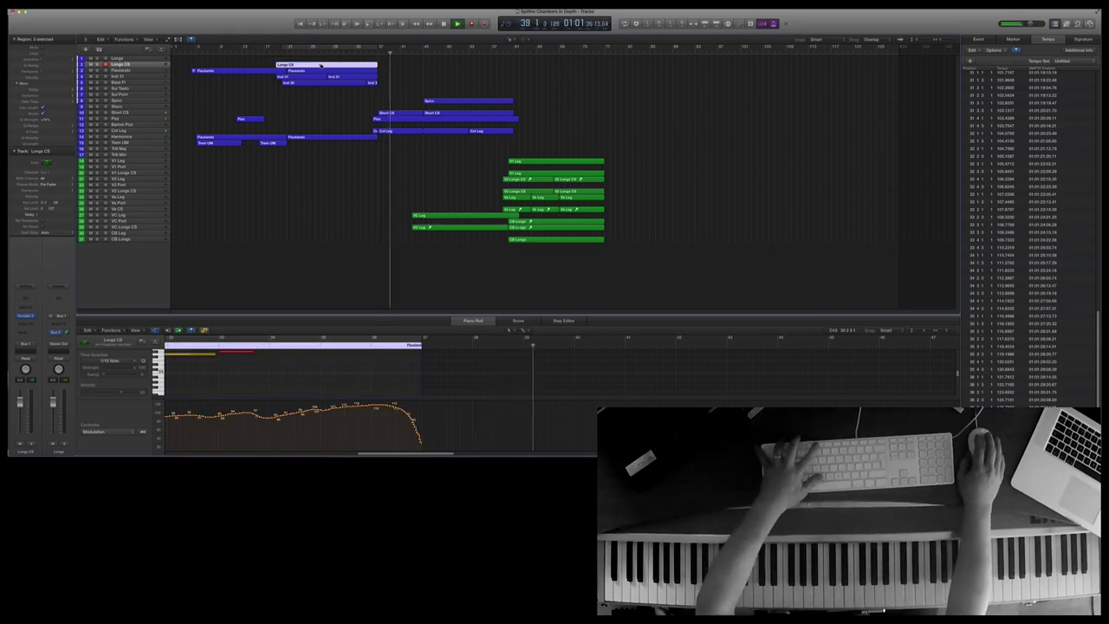
left_click(245, 66)
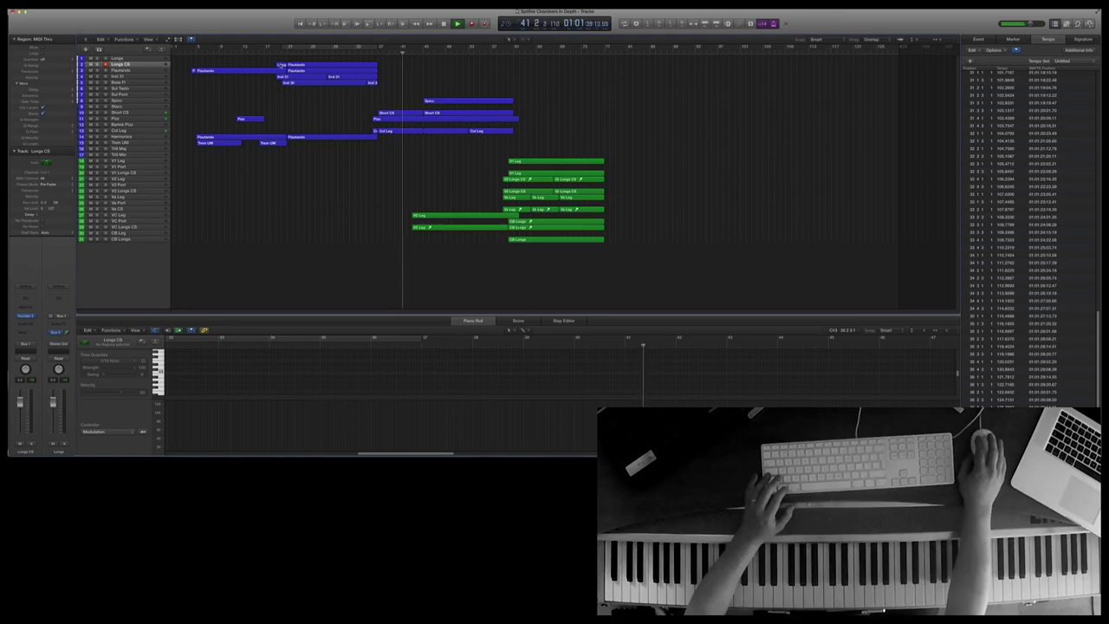
- Copy the Flautando region at bar 21 from Longs CS onto the Longs track and make Longs the recording track
left_click(305, 65)
left_click_drag(305, 65, 305, 59)
left_click(267, 48)
left_click(127, 58)
key("r")
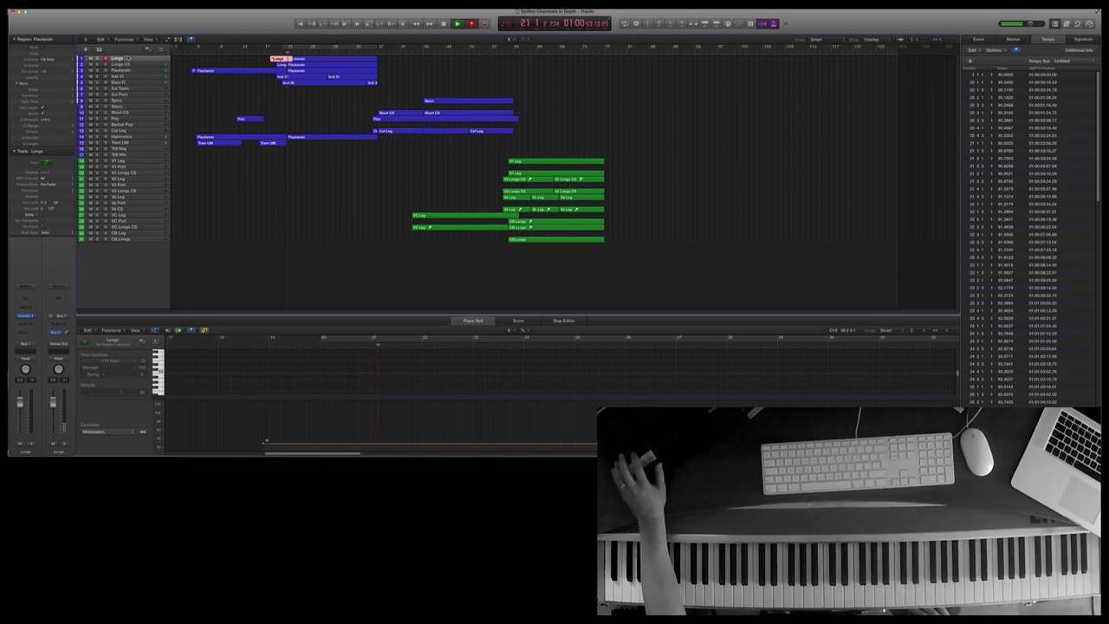
key("KP_Enter")
key("BackSpace")
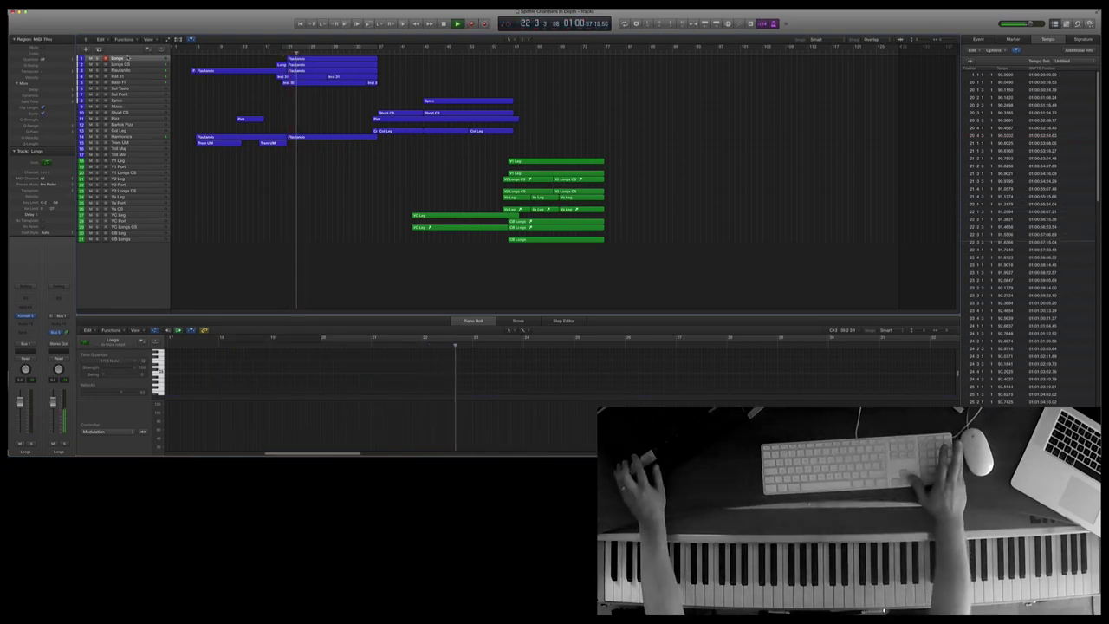
- Record a modulation pass on the Longs track from bar 20 to bar 37 over the copied Flautando notes
key("comma")
key("comma")
key("comma")
key("KP_Multiply")
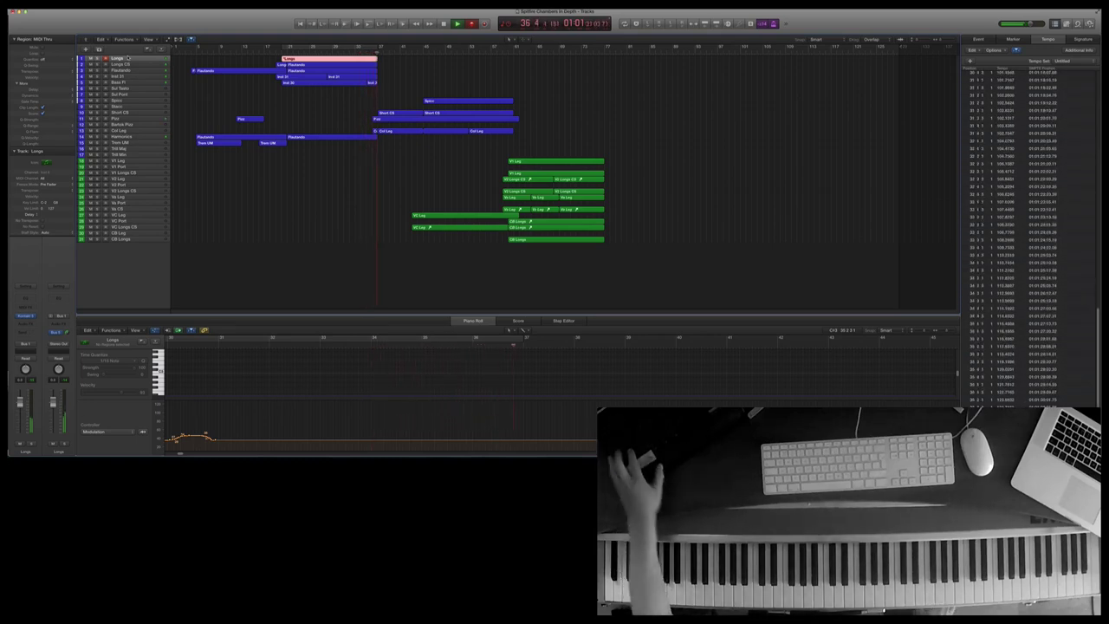
key("KP_Enter")
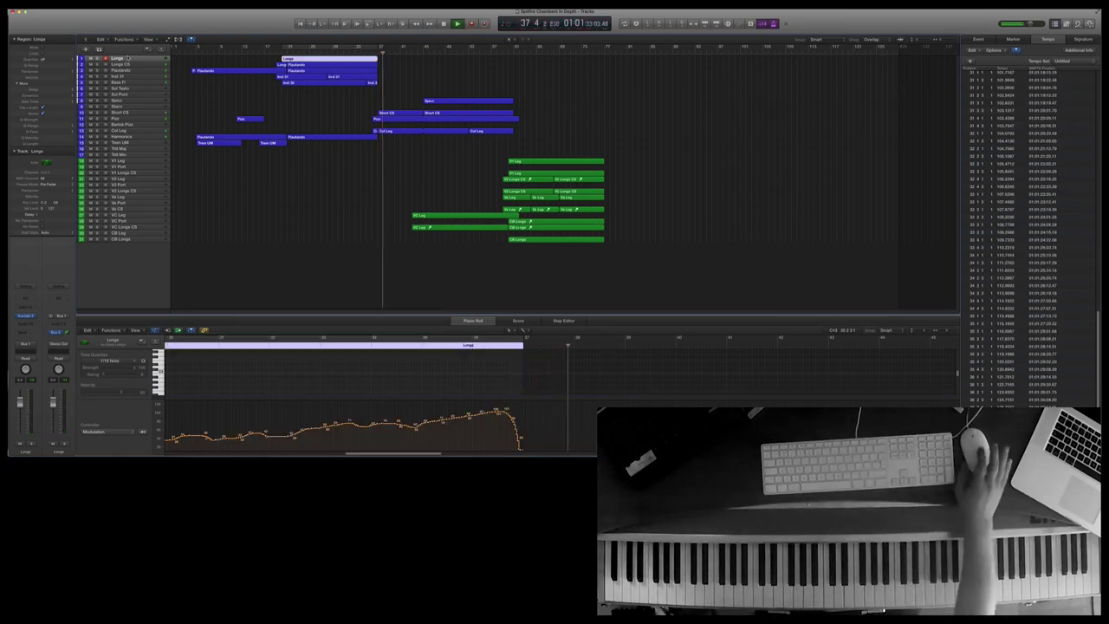
- Record short Bartok Pizz passages around bars 41 to 43 on the Bartok Pizz track
left_click(228, 111)
left_click(122, 124)
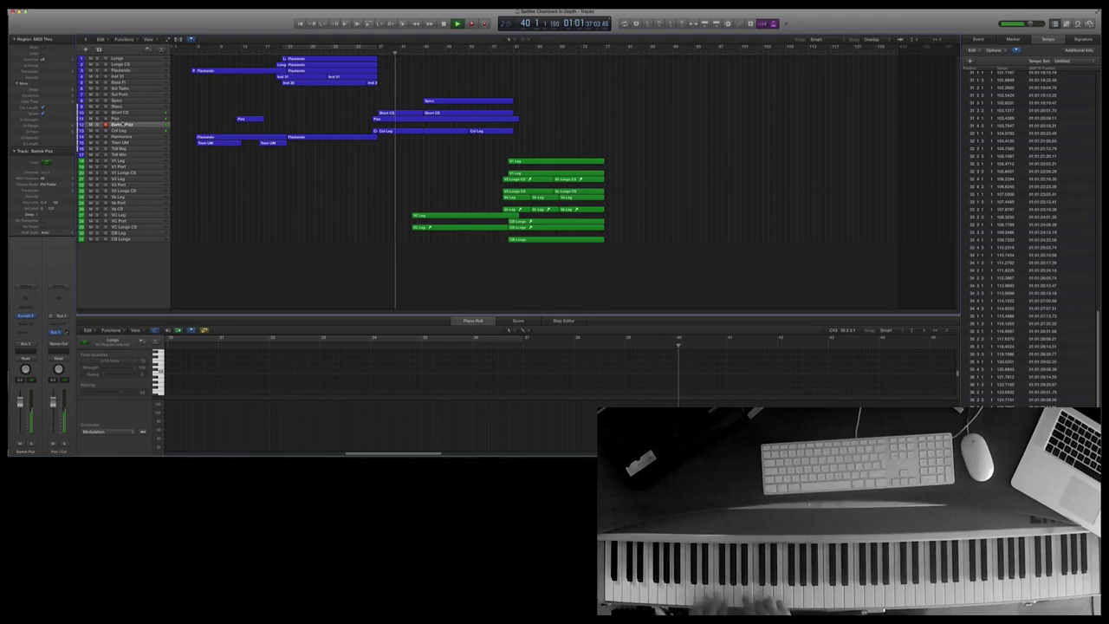
key("r")
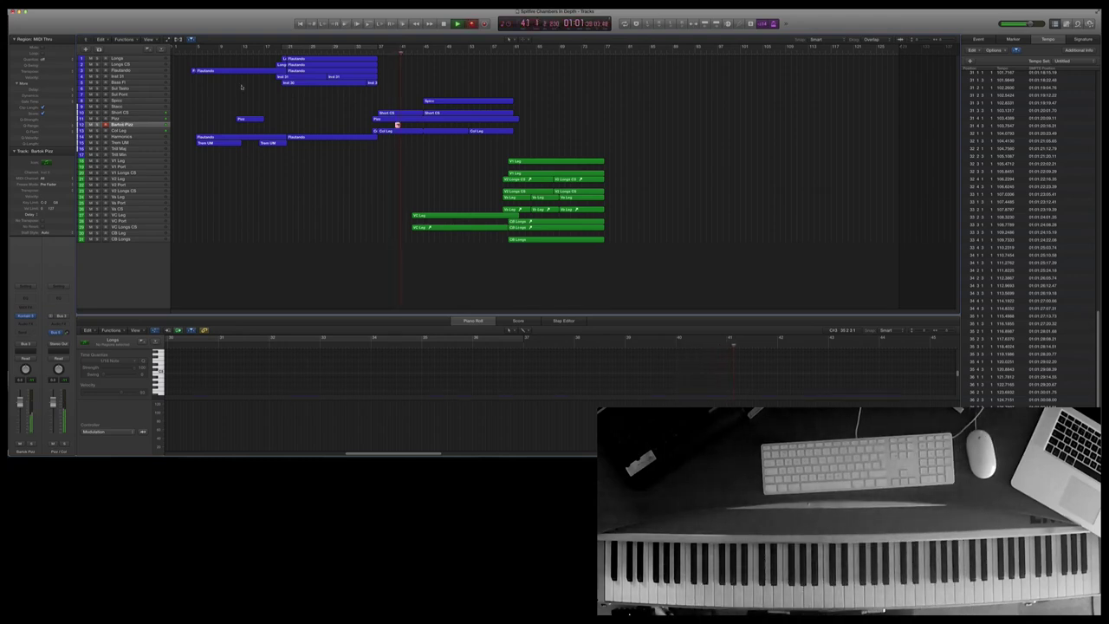
key("KP_Enter")
key("r")
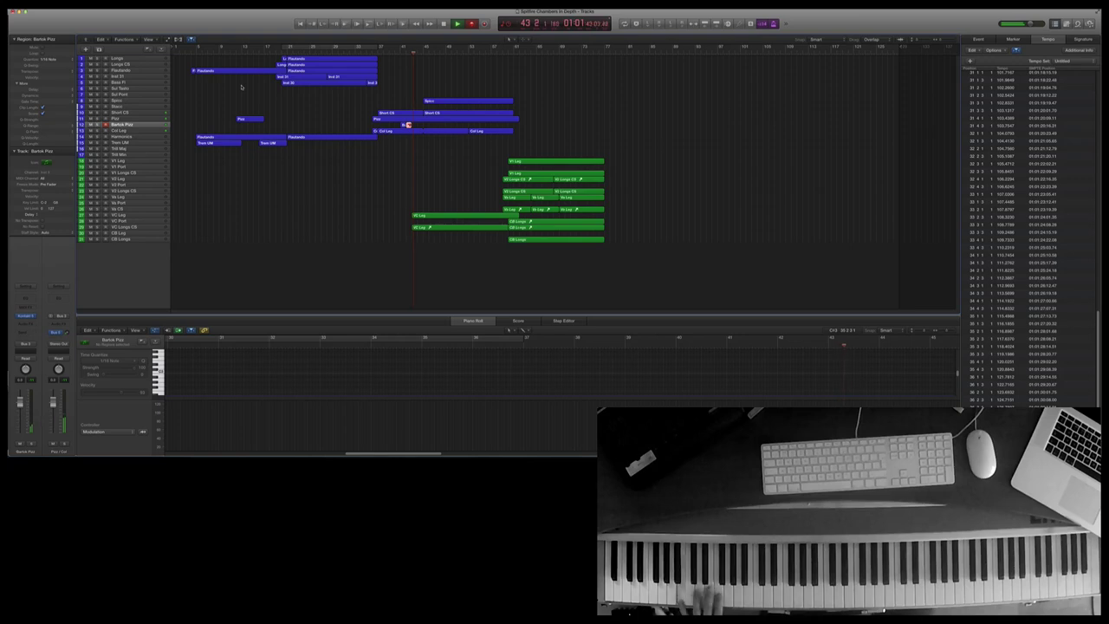
key("r")
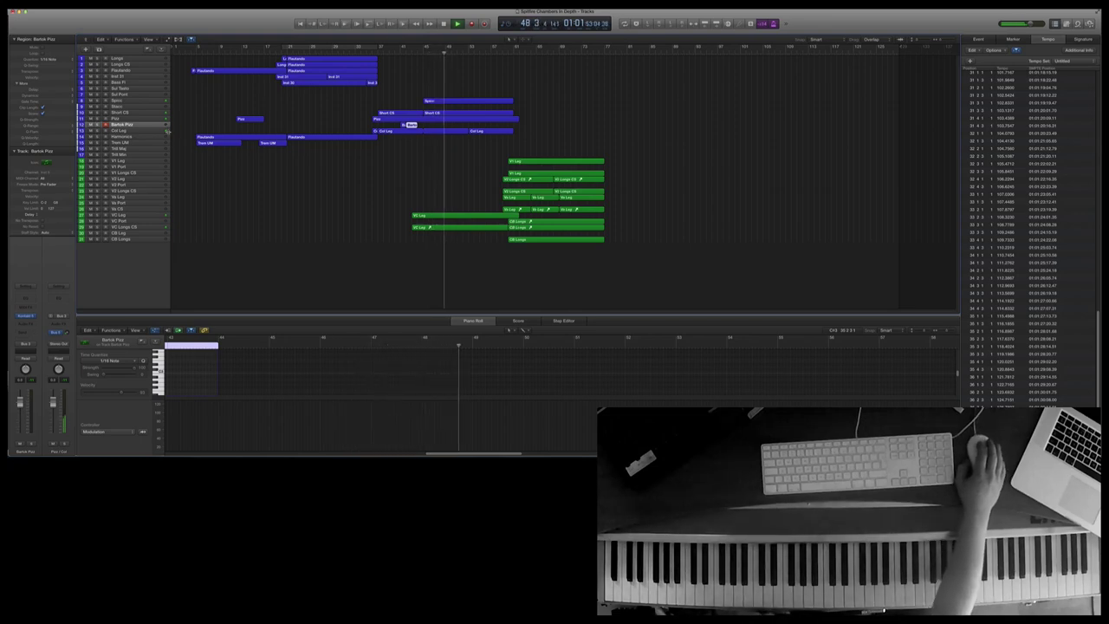
- Copy the track 4 regions starting at bar 19 onto VC Longs CS and the Bass Fl regions onto CB Longs
left_click(273, 77)
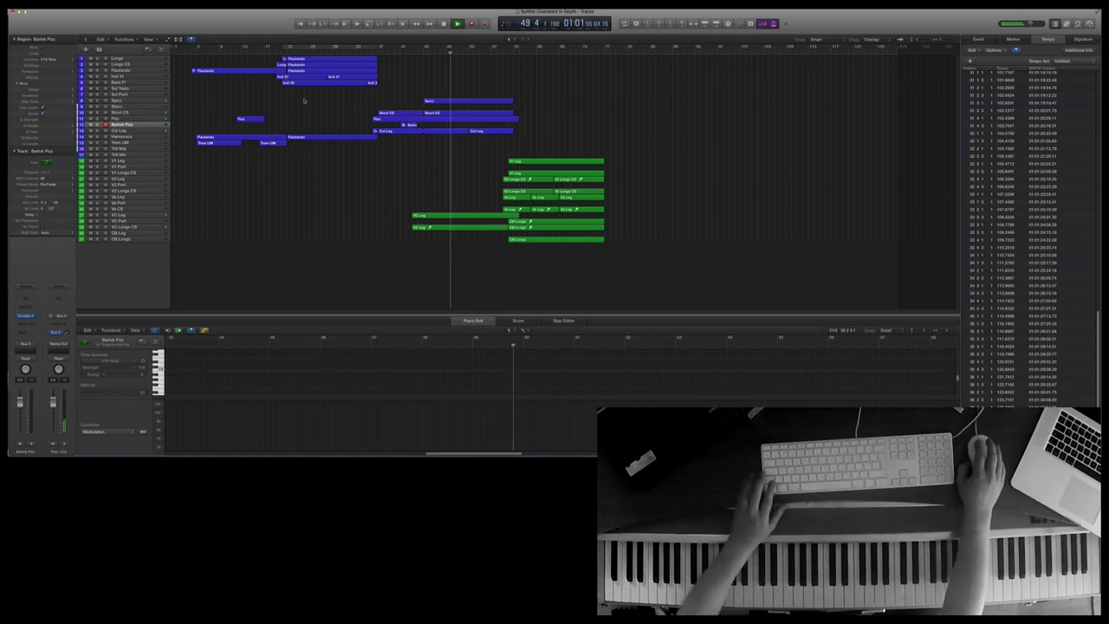
left_click_drag(273, 77, 302, 230)
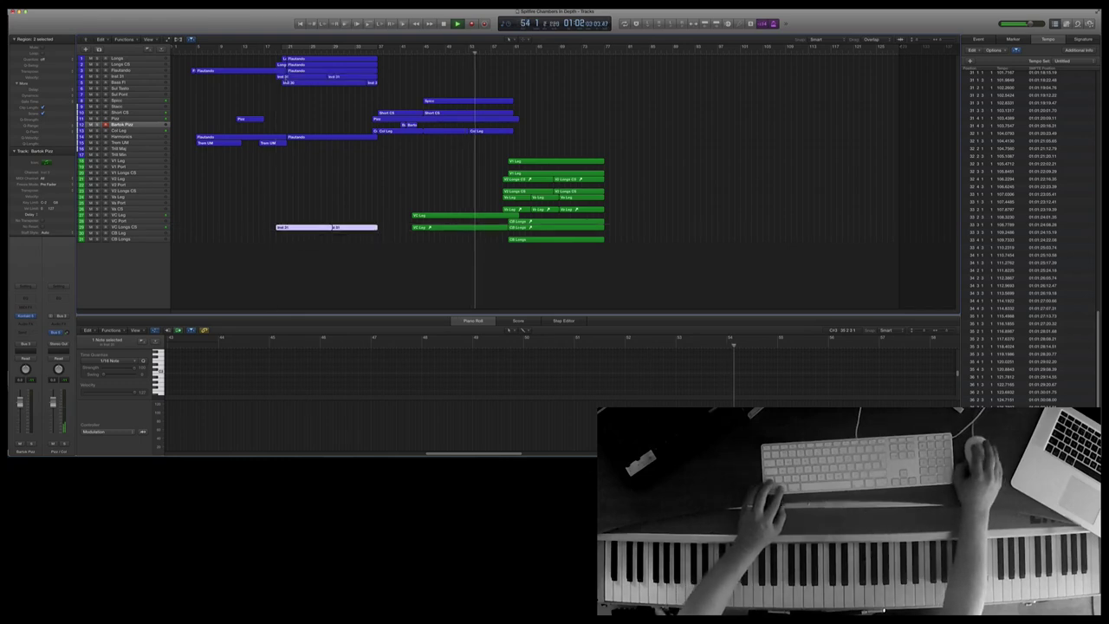
left_click(308, 82)
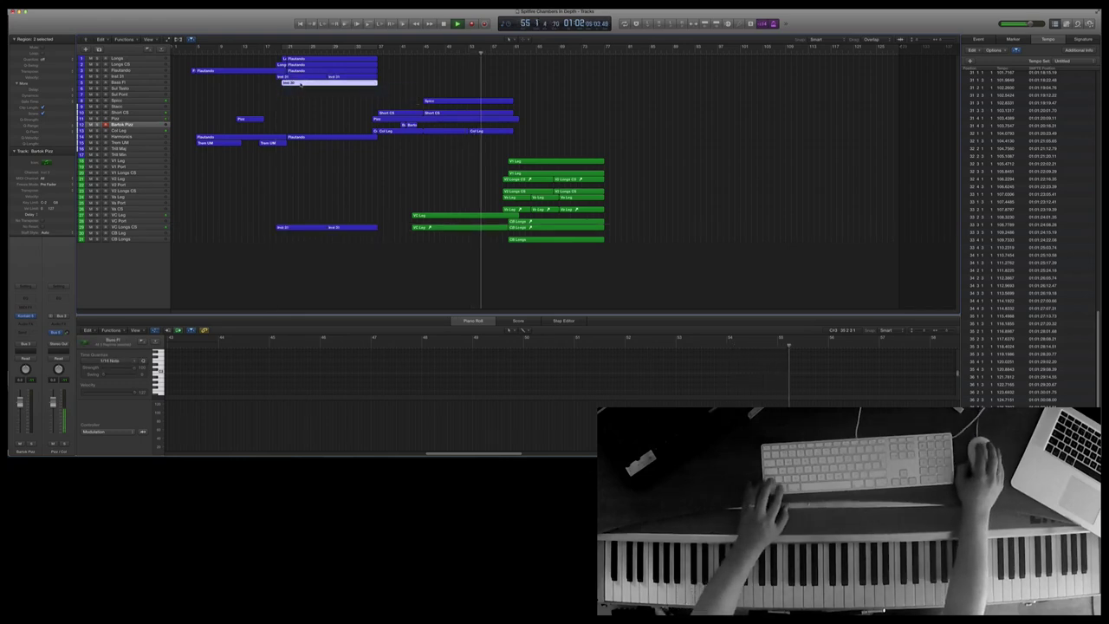
left_click_drag(308, 83, 299, 243)
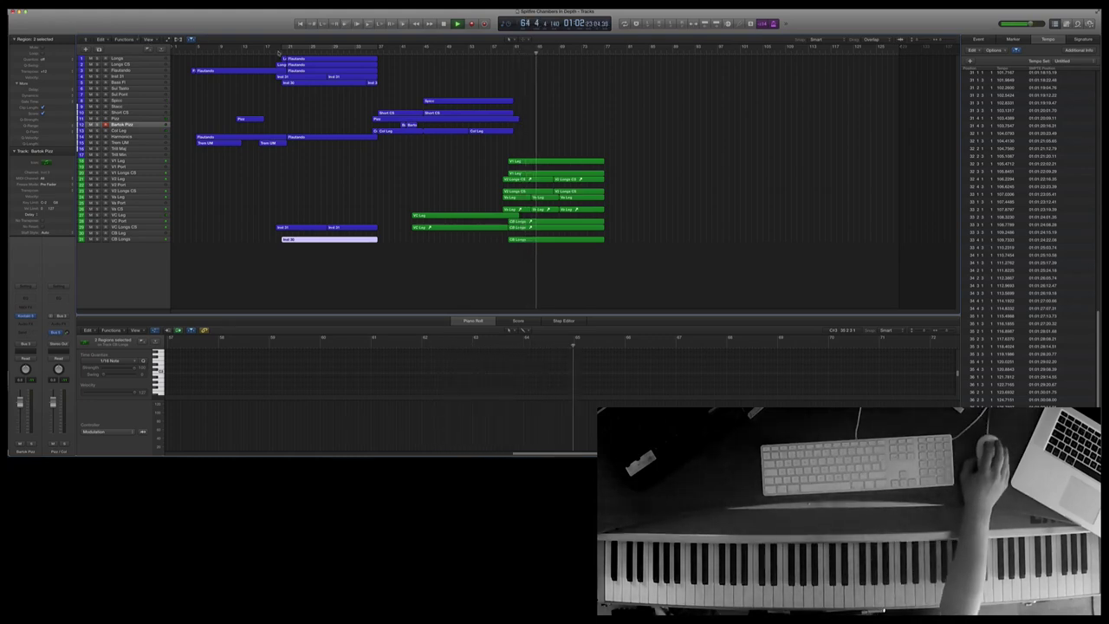
- Join the two copied regions on the VC Longs CS track and lower their whole modulation curve during playback
left_click(280, 49)
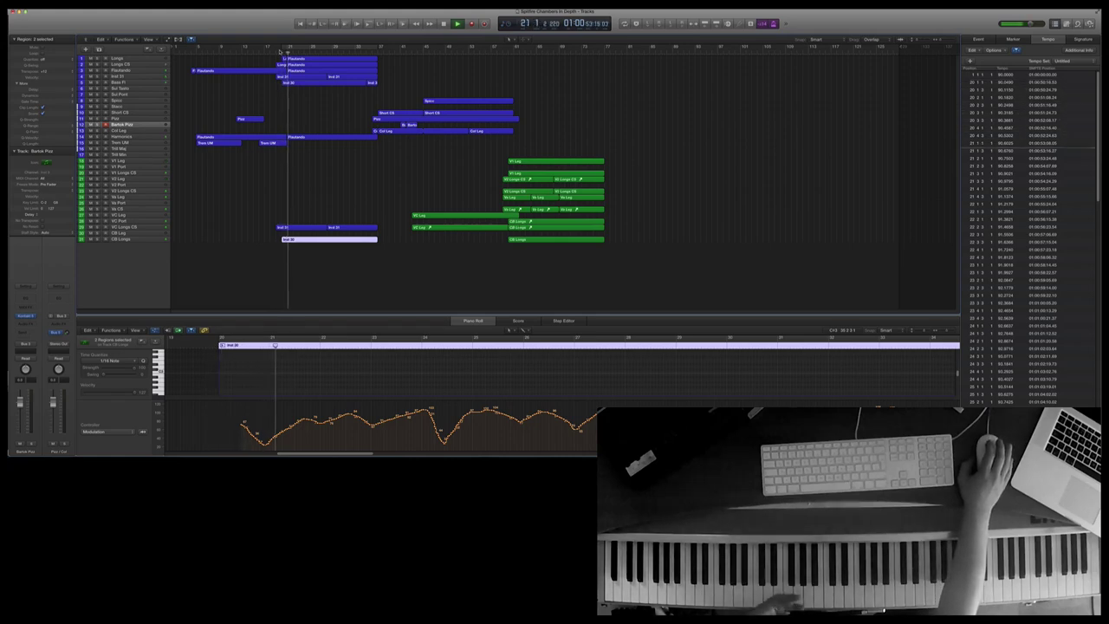
left_click(354, 229)
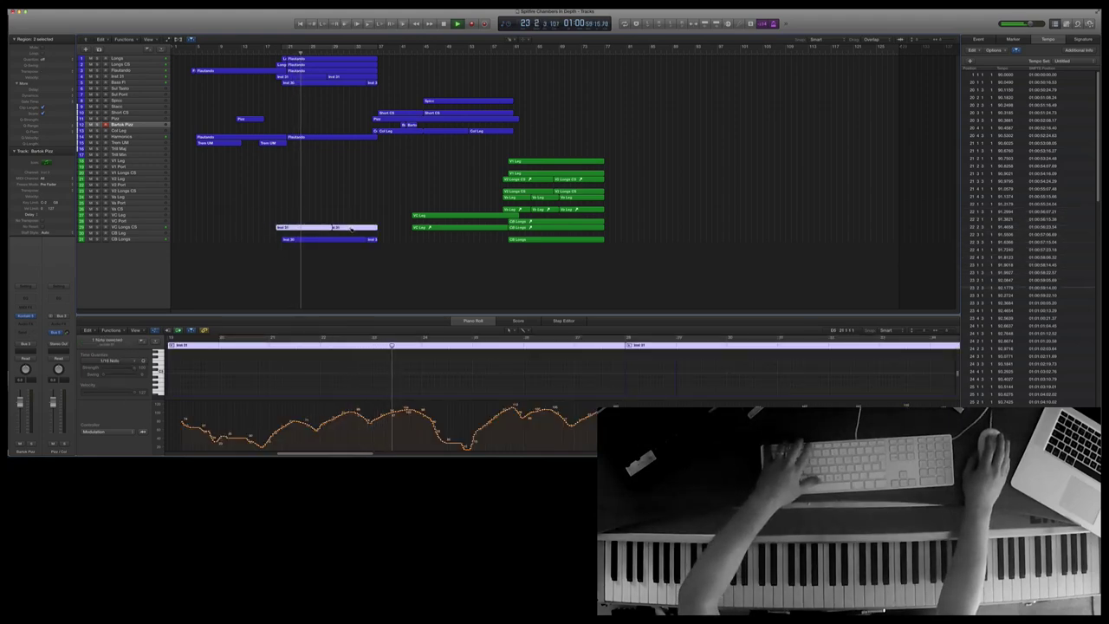
left_click(350, 228)
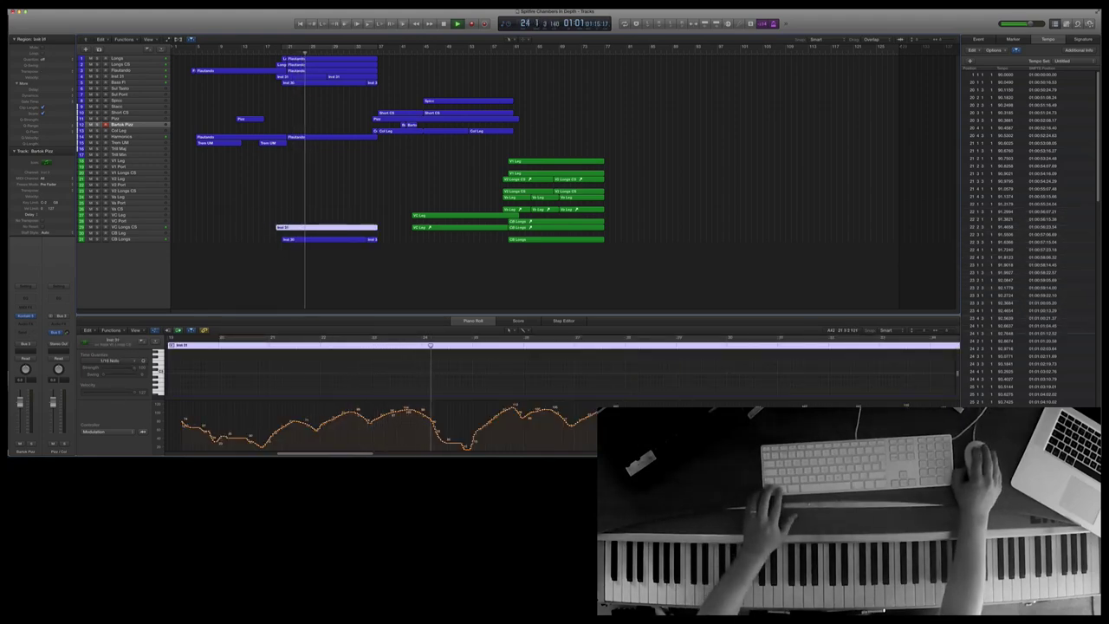
left_click_drag(194, 422, 190, 459)
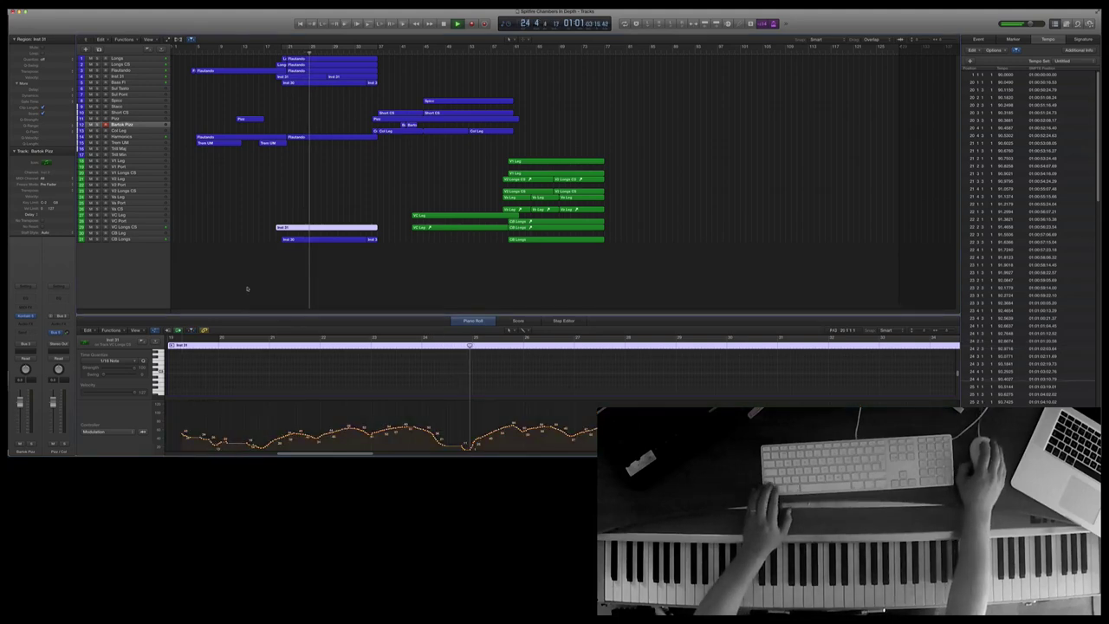
- Lower the whole modulation curve of the copied regions at bar 20 on the CB Longs track
left_click_drag(263, 240, 413, 253)
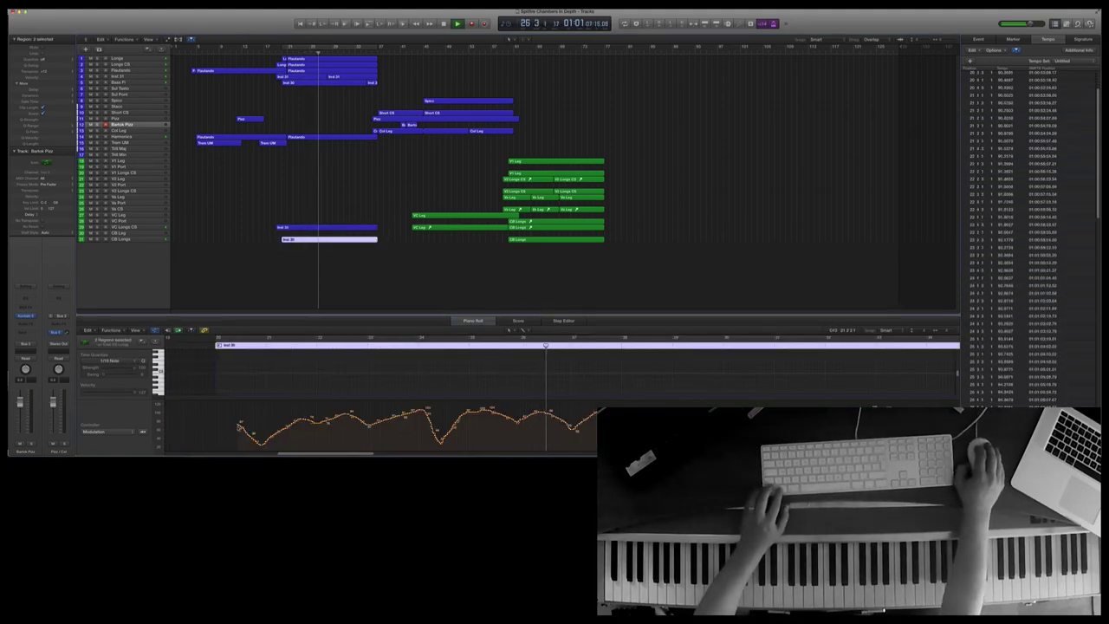
left_click_drag(237, 430, 237, 460)
left_click(235, 457)
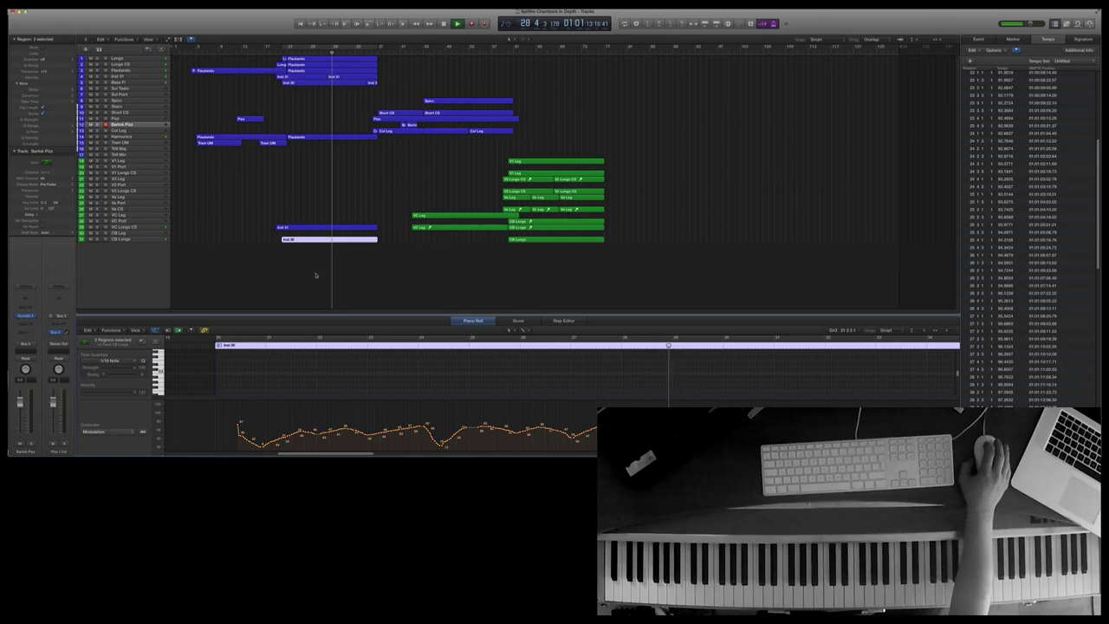
- Examine the combined notes of the long-note and copied low string regions in bars 19 to 37, followed by the Longs regions alone
left_click_drag(277, 193, 392, 250)
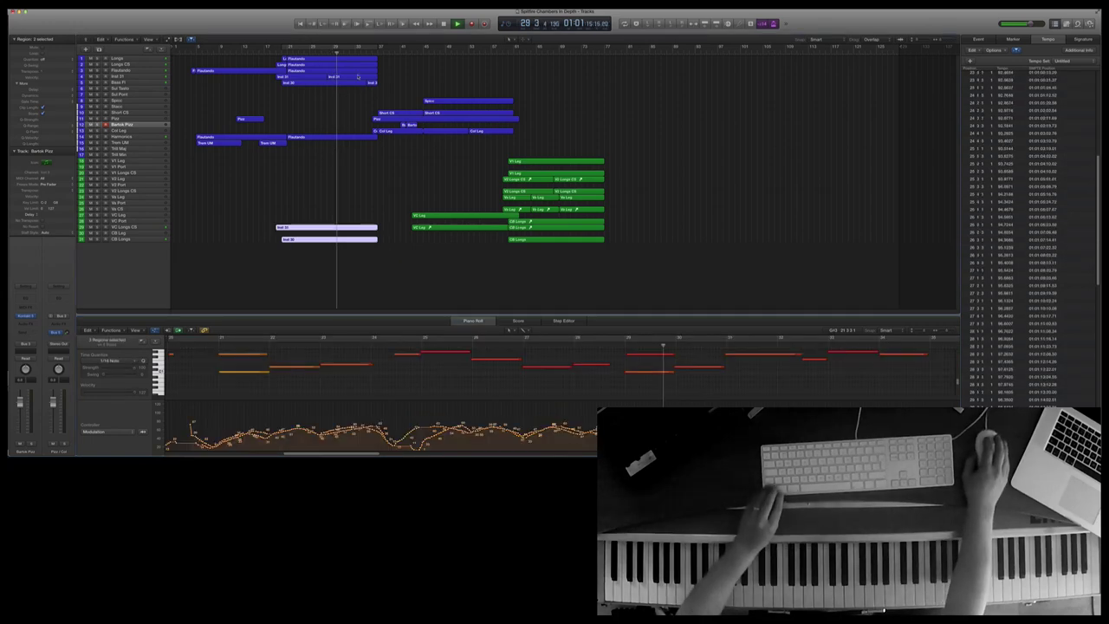
left_click_drag(381, 94, 276, 52)
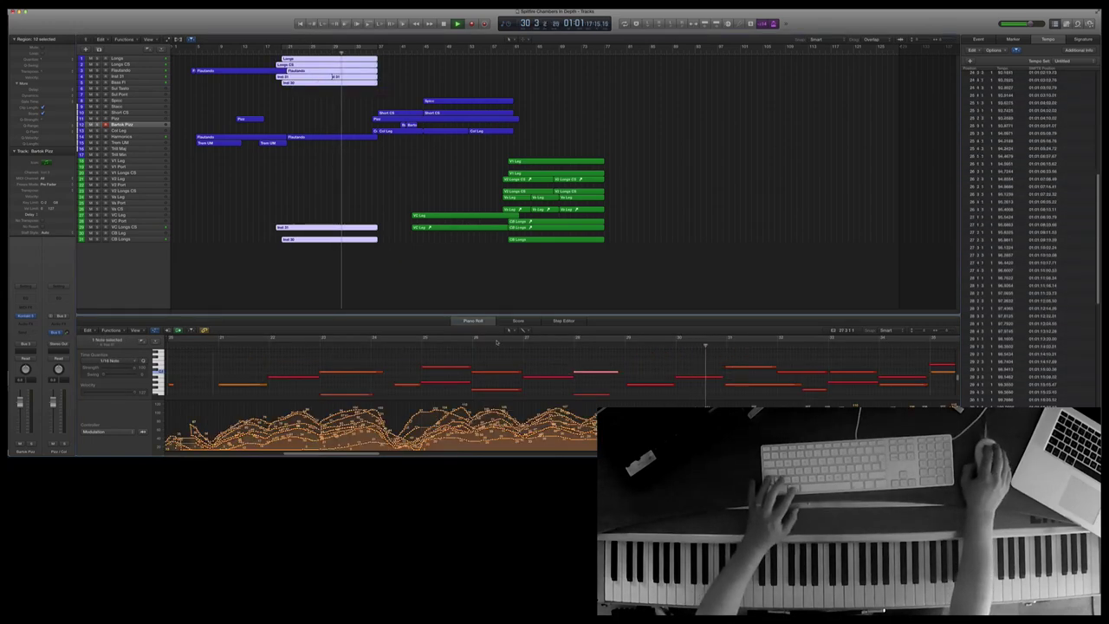
scroll(535, 351, "down", 3)
scroll(537, 352, "up", 2)
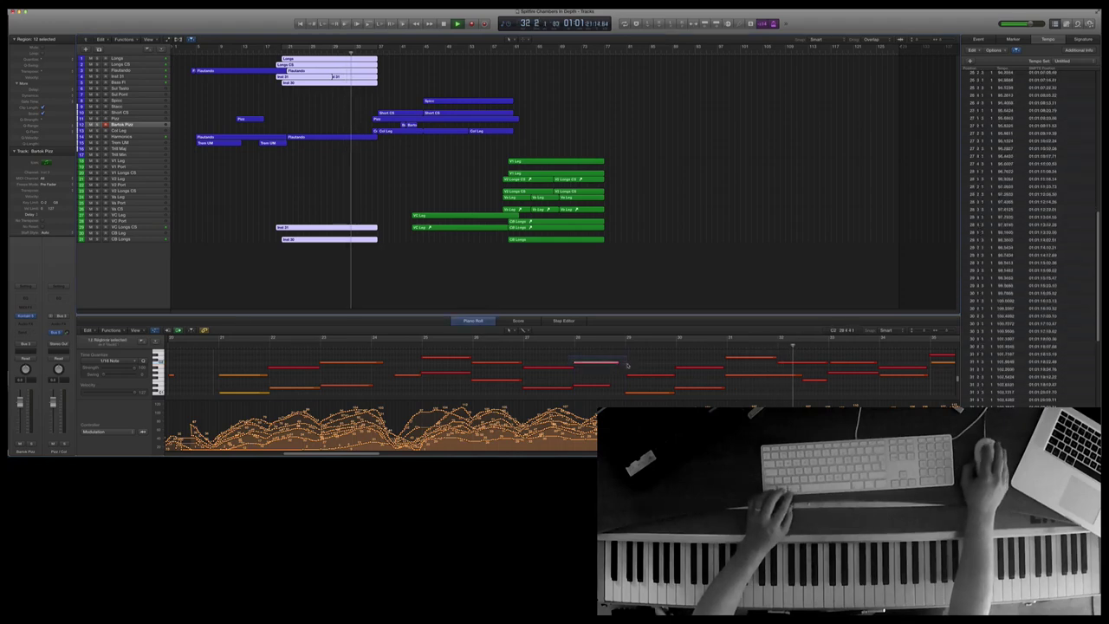
left_click(617, 363)
left_click_drag(606, 364, 609, 364)
left_click(292, 101)
left_click(315, 60)
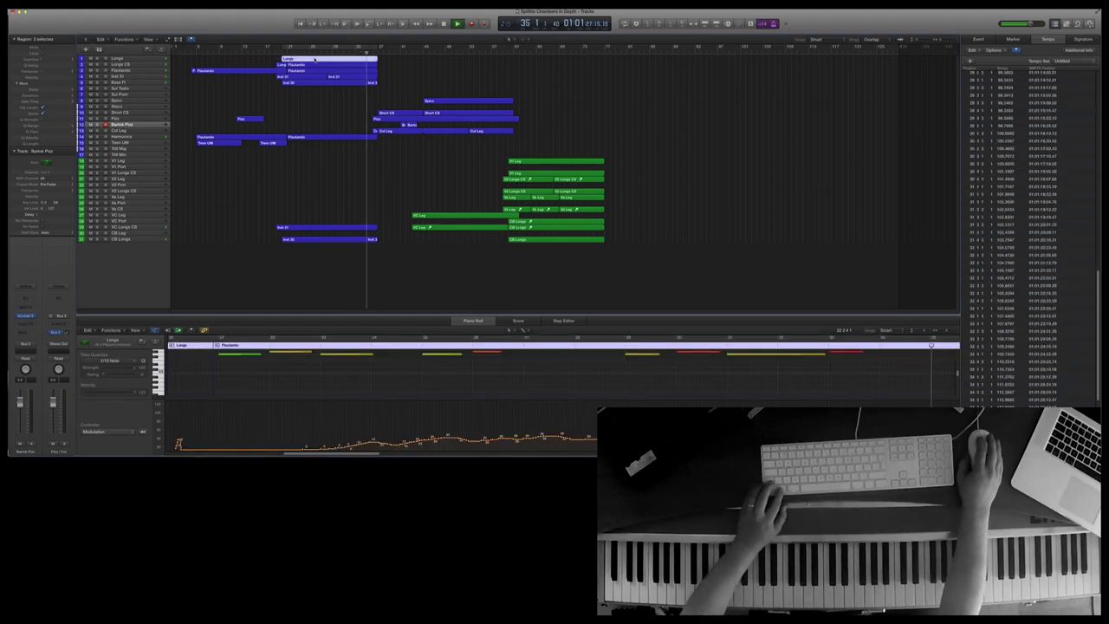
- Enlarge the Piano Roll for the Harmonics region at bar 21 and transpose its notes from bar 29 onward up an octave
left_click(321, 137)
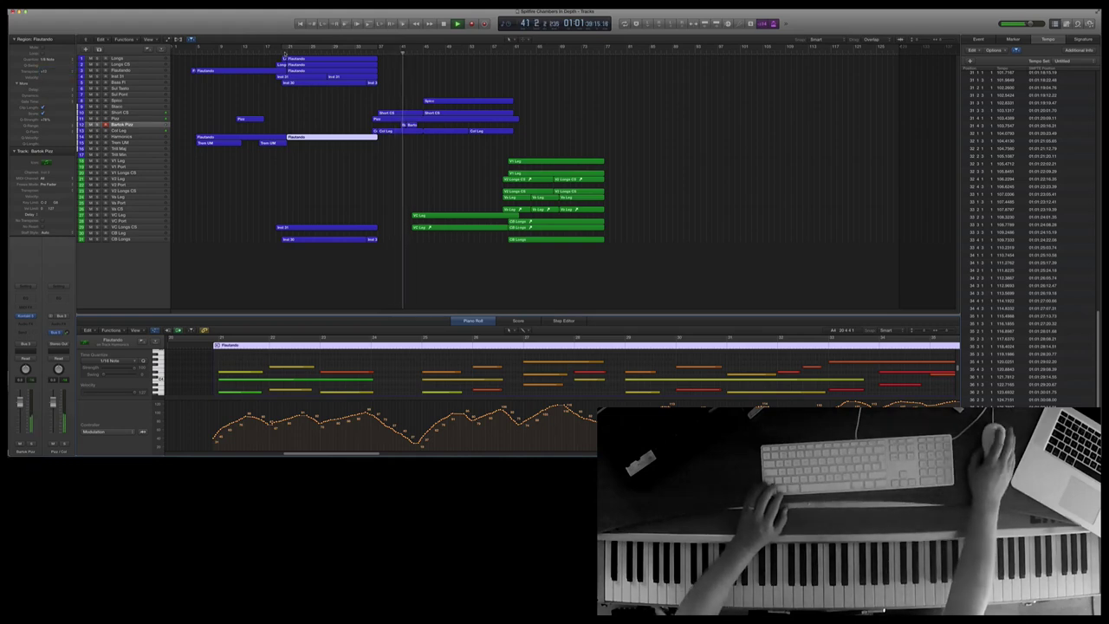
left_click(285, 55)
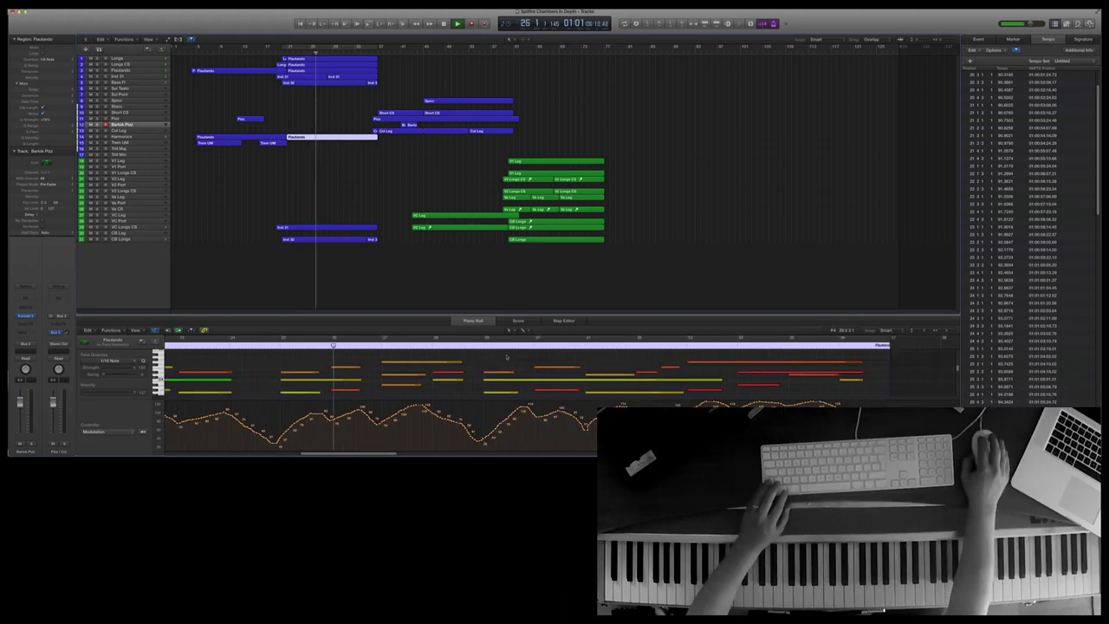
left_click_drag(499, 315, 500, 210)
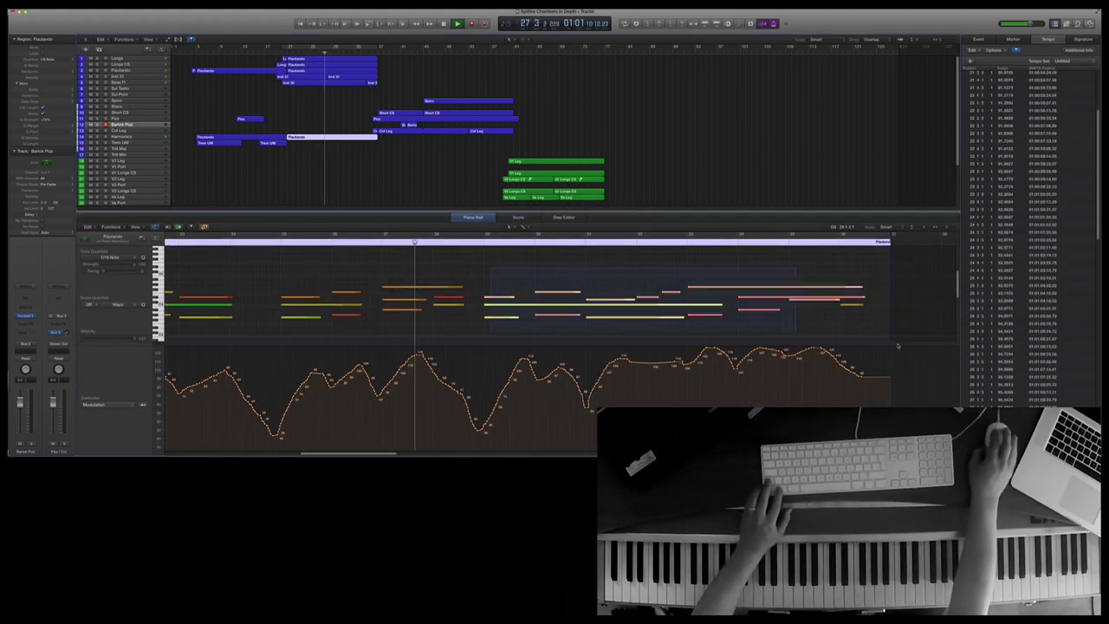
key("alt+shift+Up")
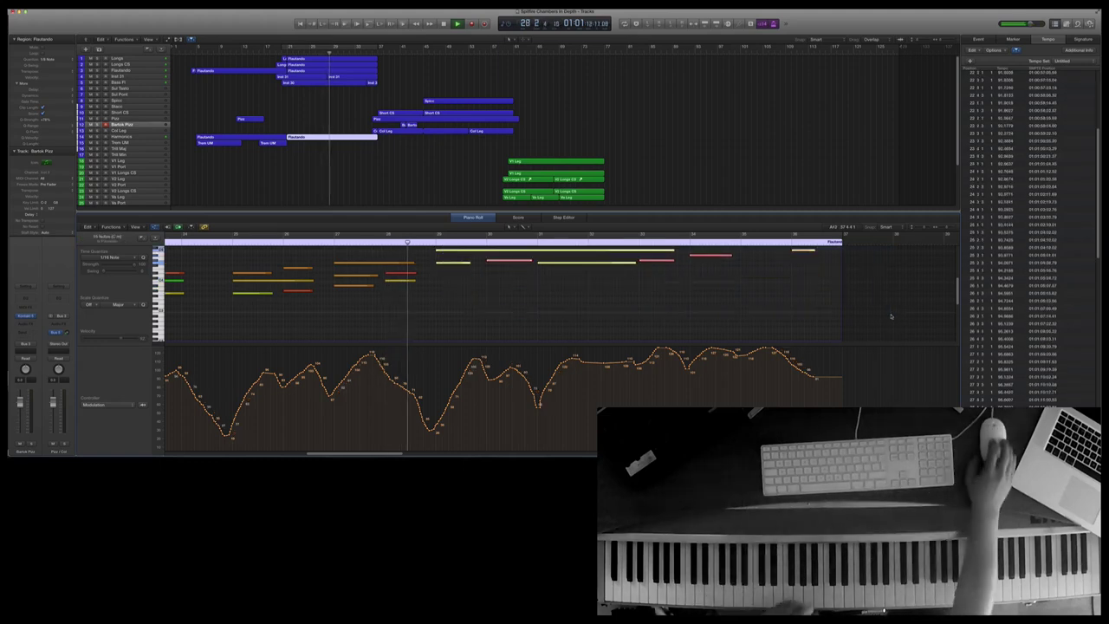
- Lower the modulation curve of the Harmonics region at bar 21
scroll(450, 303, "up", 3)
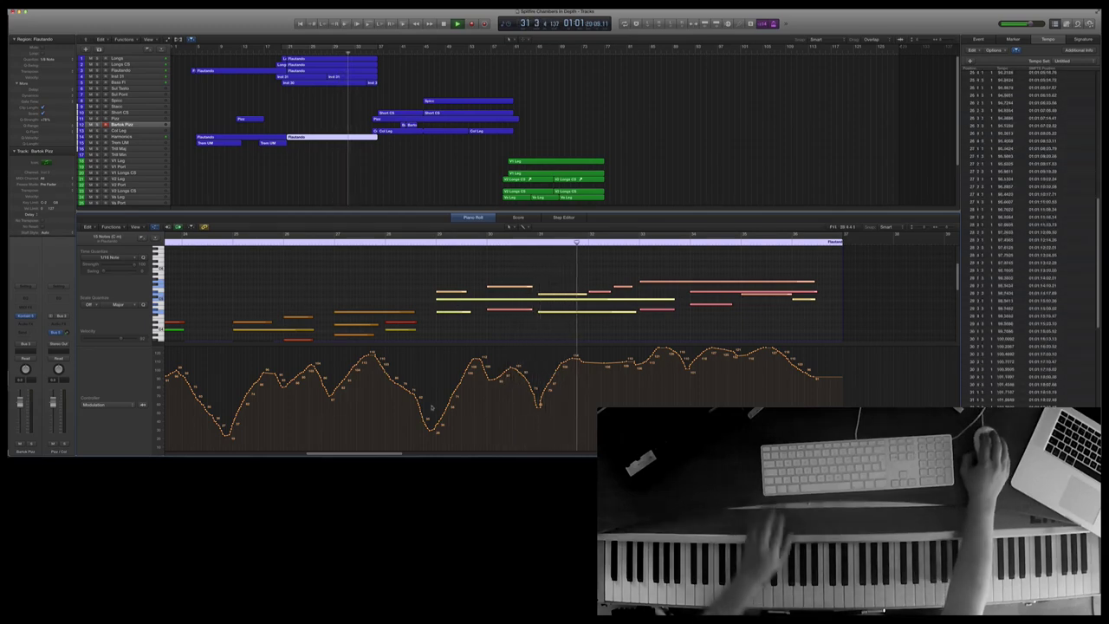
left_click_drag(439, 423, 440, 450)
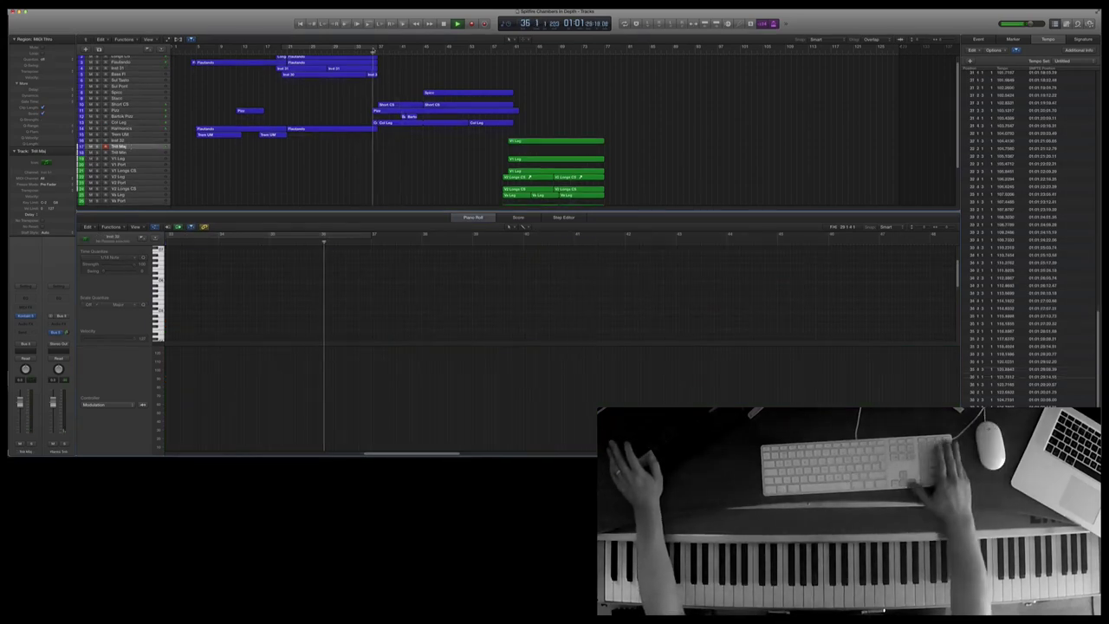
- Record trill parts with modulation moves from bar 37 on the Trill Maj track and on the Trill Min track
key("r")
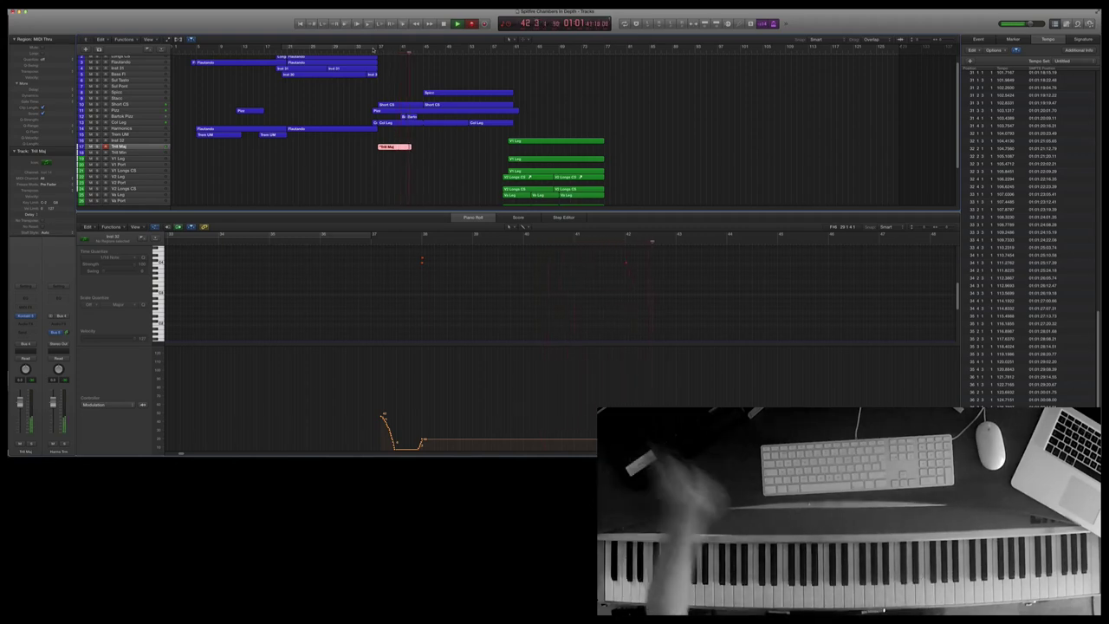
key("r")
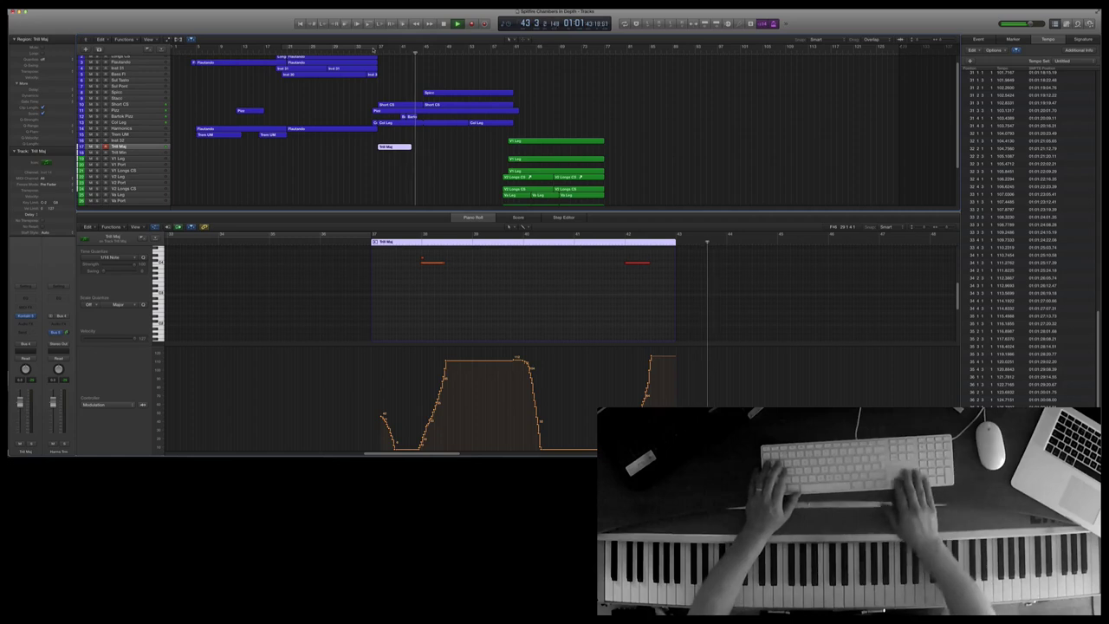
key("Down")
left_click(377, 51)
key("KP_Multiply")
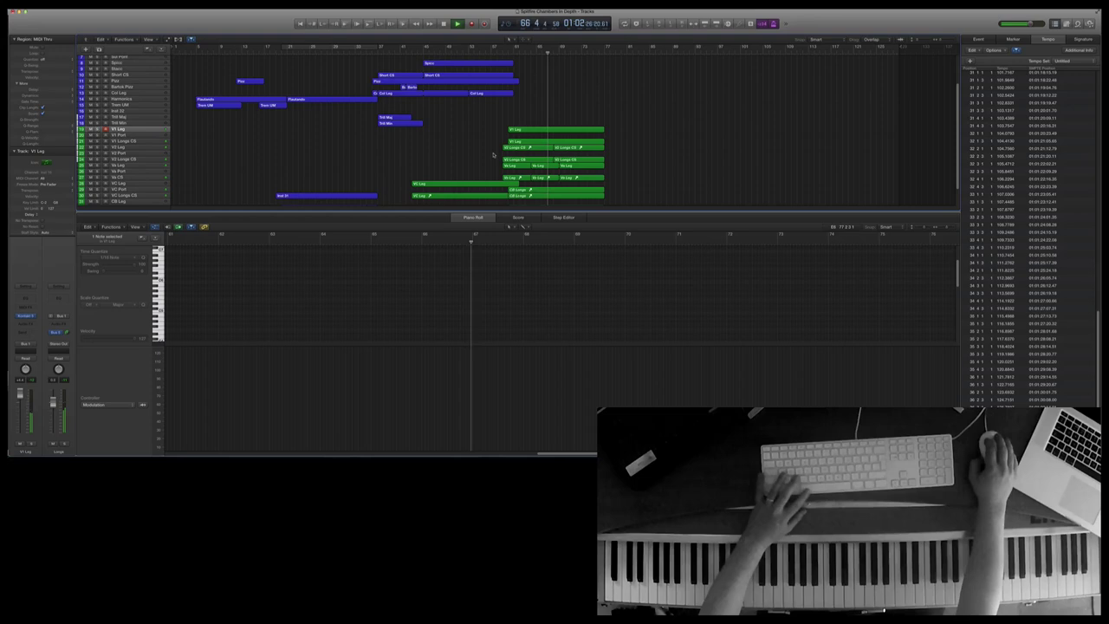
- Copy the V2 Longs CS and upper Va Leg regions to the Longs and Longs CS tracks and join them into one region
left_click_drag(493, 155, 613, 172)
scroll(530, 172, "up", 2)
scroll(529, 171, "up", 1)
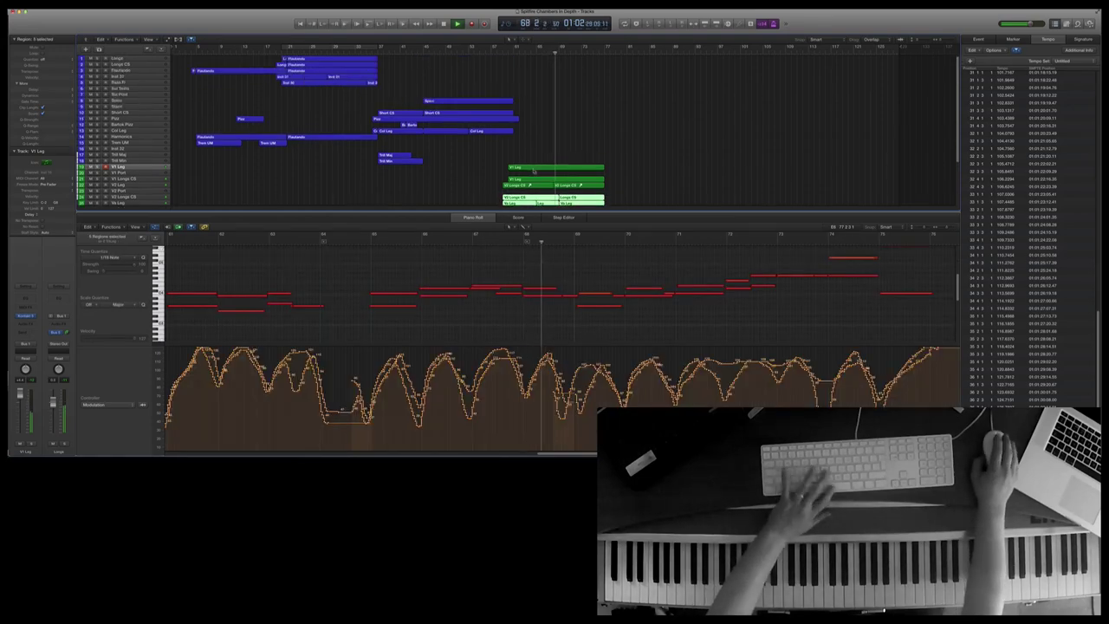
left_click_drag(520, 202, 523, 59)
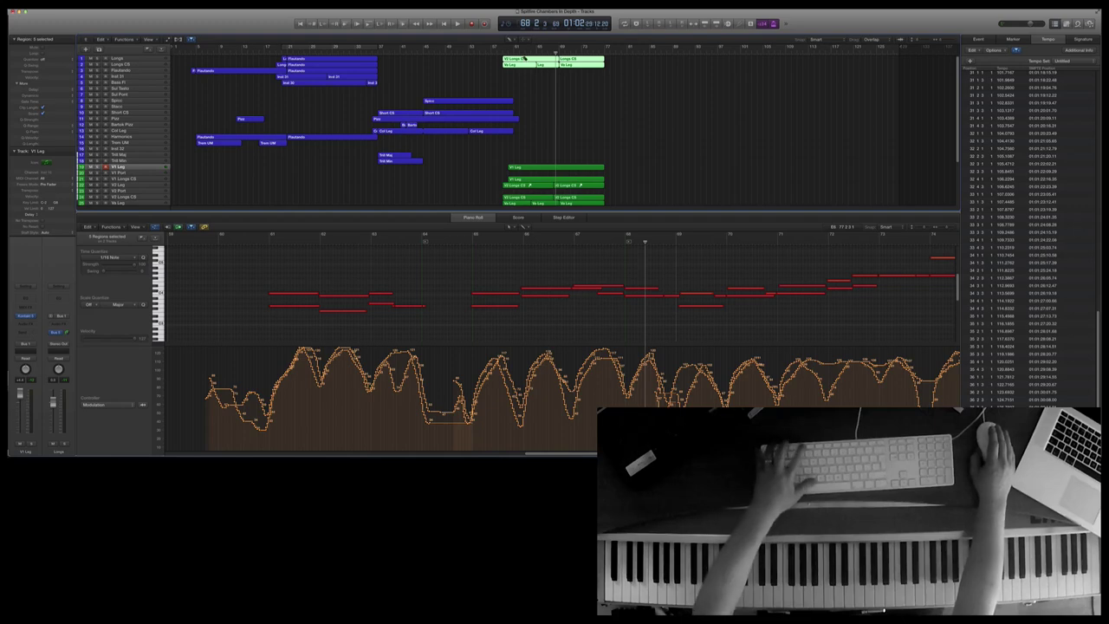
right_click(524, 59)
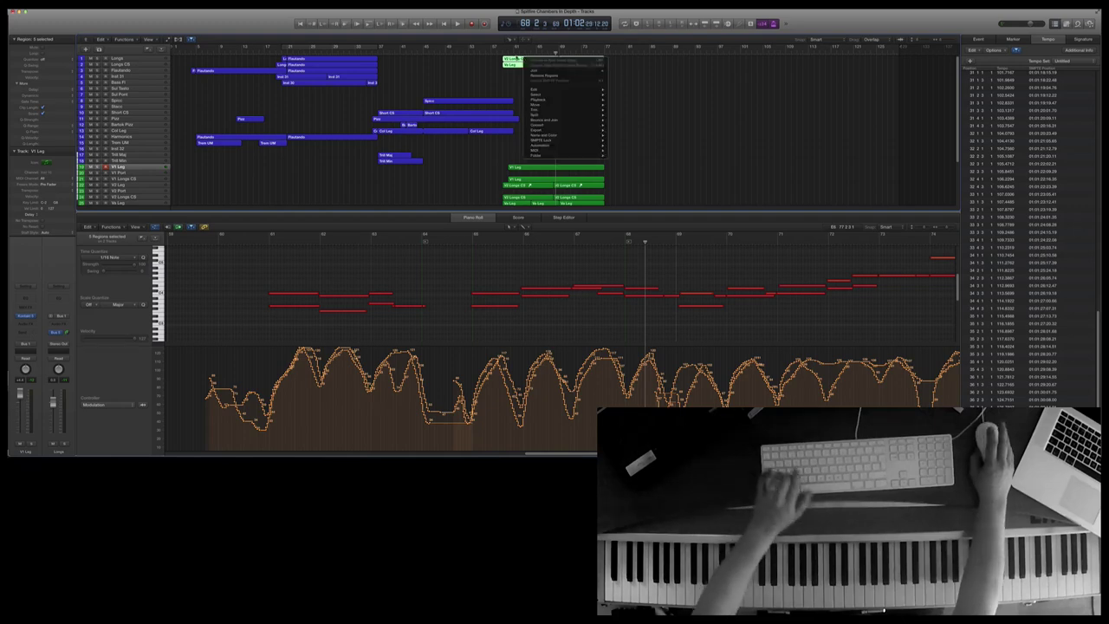
left_click(517, 58)
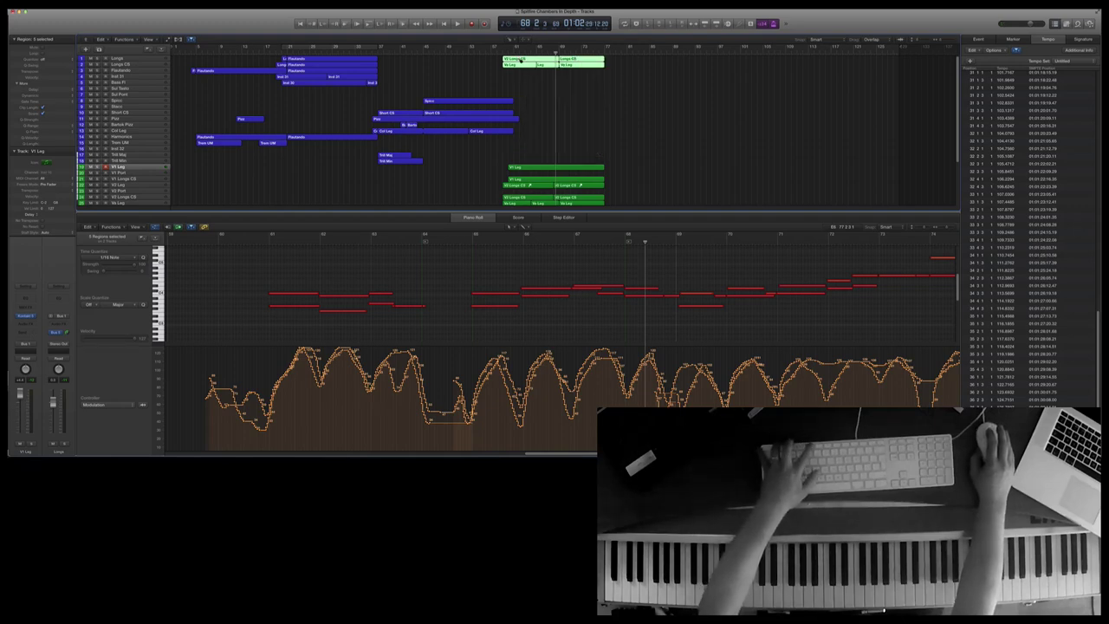
key("super+j")
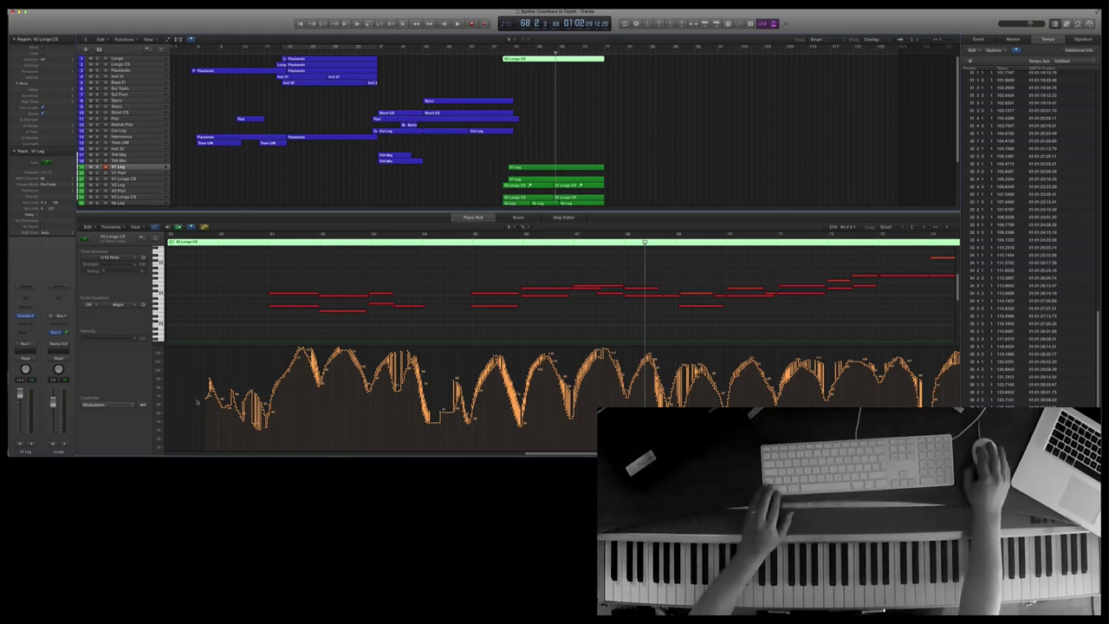
- Delete all modulation and expression data from the joined region on the Longs track
mouse_move(207, 399)
left_mouse_down()
mouse_move(1002, 400)
mouse_move(970, 400)
left_mouse_up()
scroll(560, 229, "right", 3)
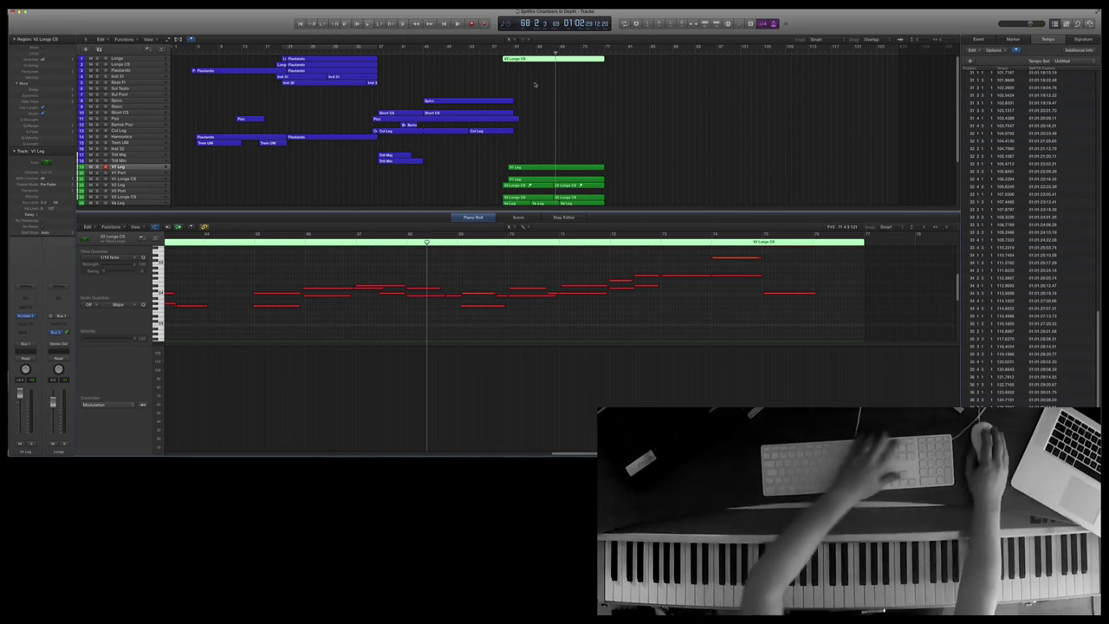
key("=")
scroll(452, 431, "left", 10)
scroll(450, 425, "right", 5)
left_click_drag(174, 437, 1092, 437)
scroll(560, 295, "right", 5)
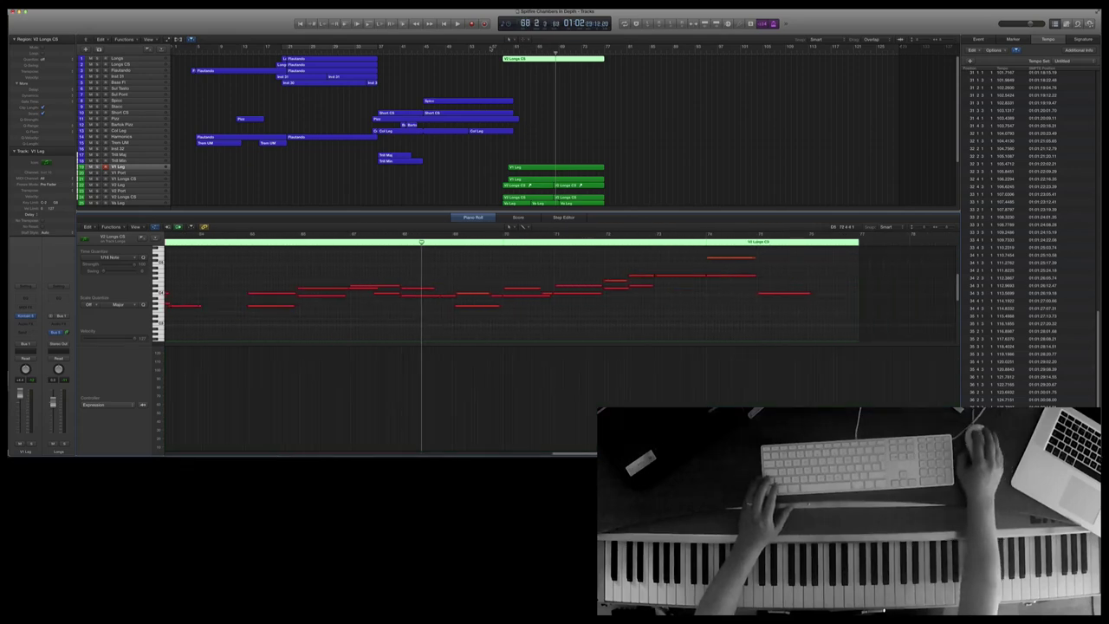
- Record new expression dynamics on the Longs track over the joined region, starting just before it
double_click(491, 49)
left_click(126, 59)
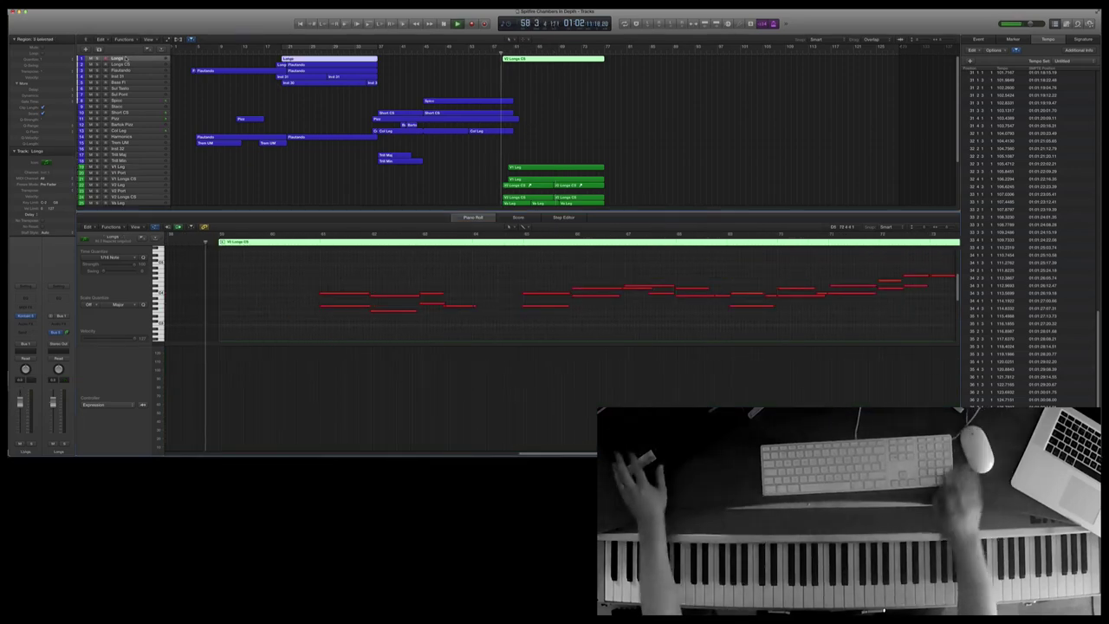
key("KP_Multiply")
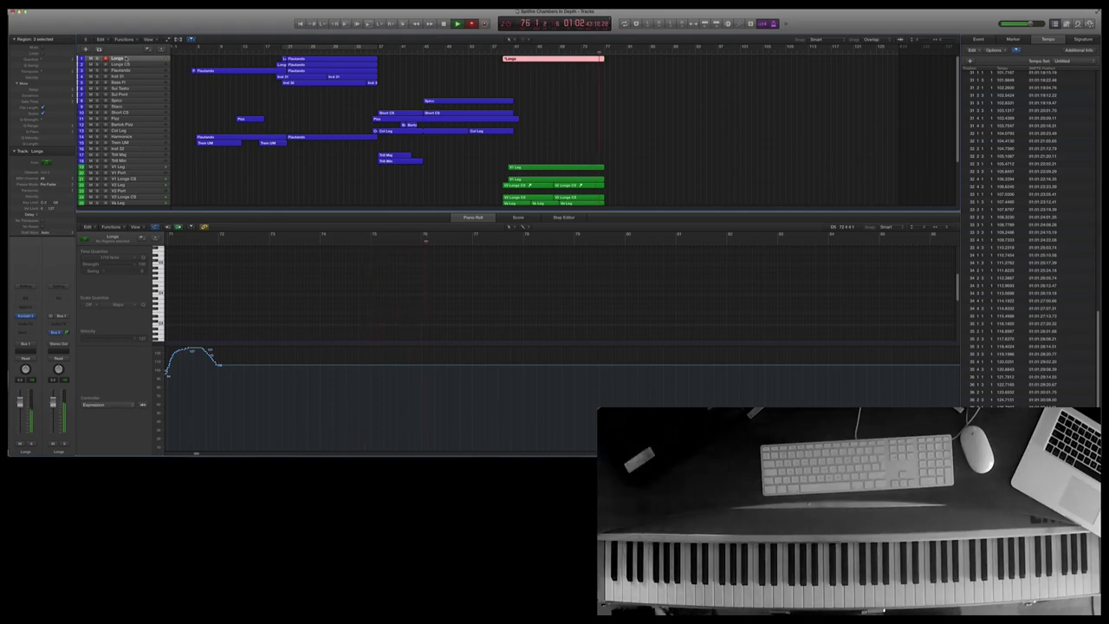
key("KP_Multiply")
- Copy the Longs notes and their new dynamics to the Longs CS track and play the section from its start
key("space")
left_click_drag(613, 86, 531, 65)
double_click(503, 53)
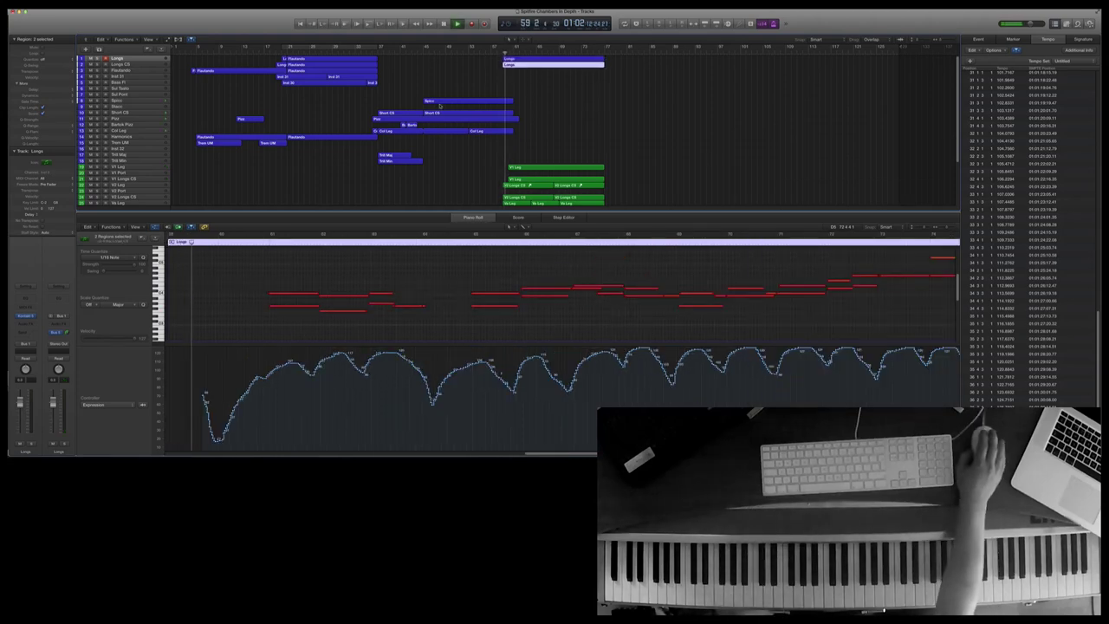
scroll(362, 86, "down", 2)
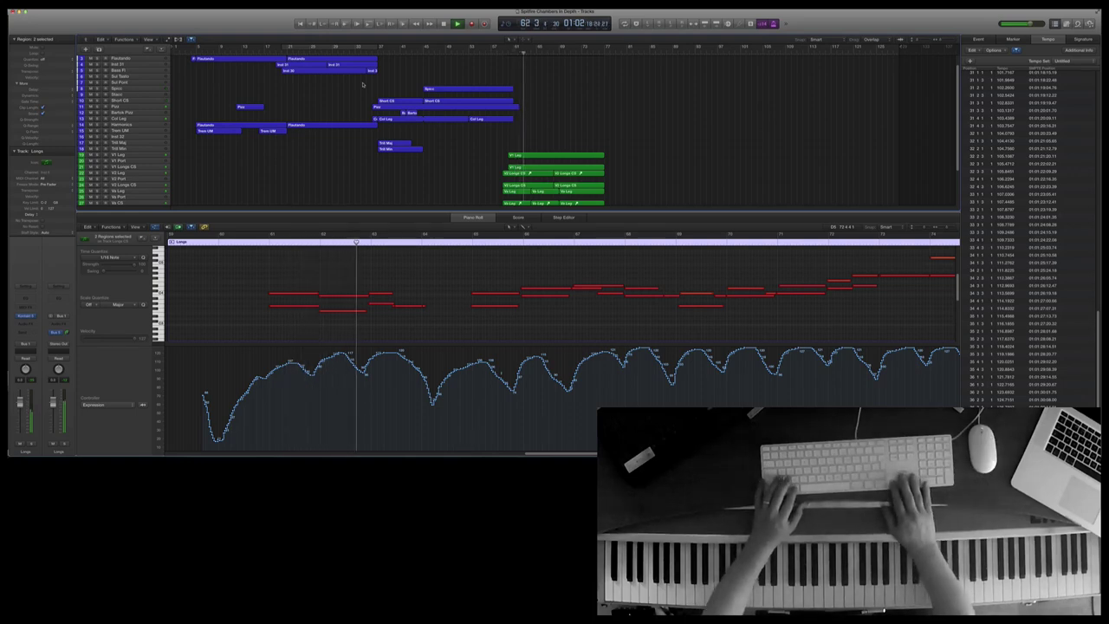
scroll(629, 149, "up", 2)
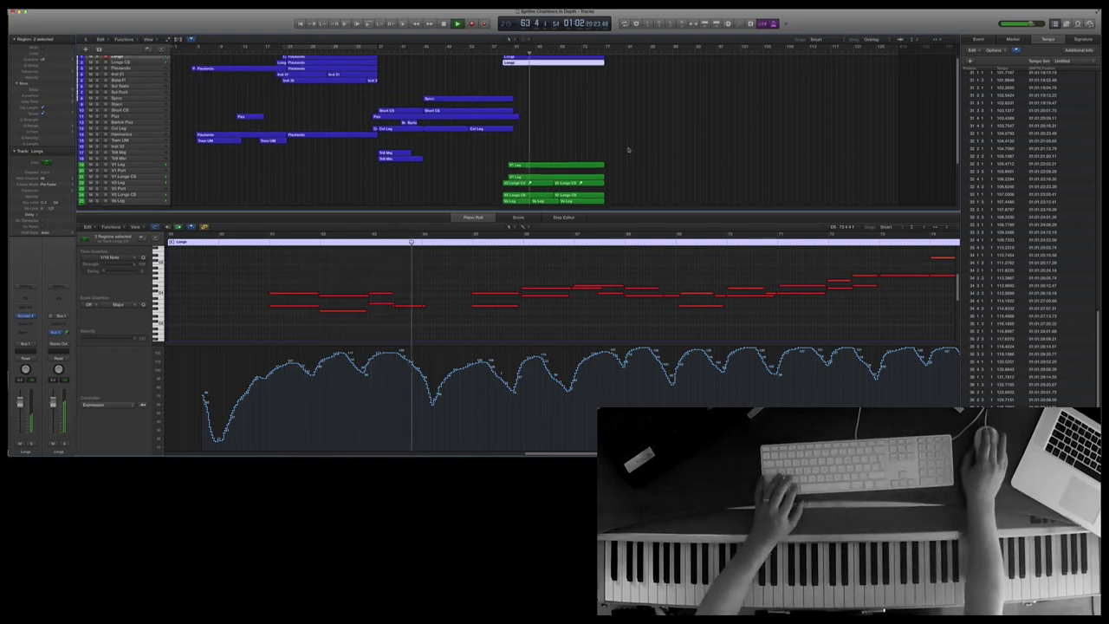
left_click(484, 174)
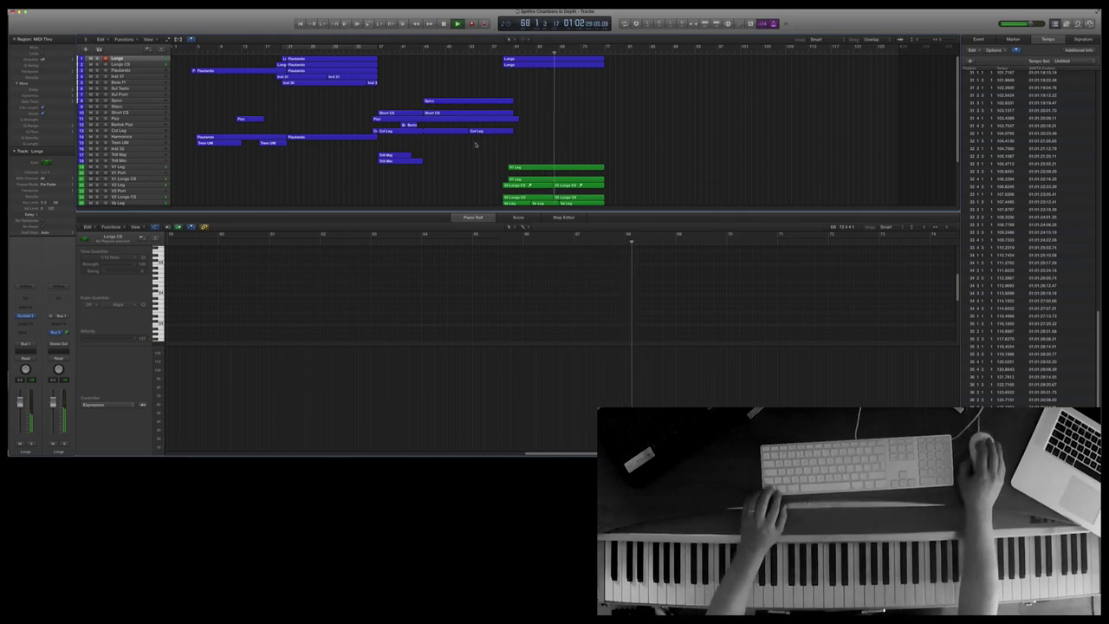
- Copy the V1 Leg region to the Inst 32 track and lower its whole modulation curve during playback
left_click(121, 149)
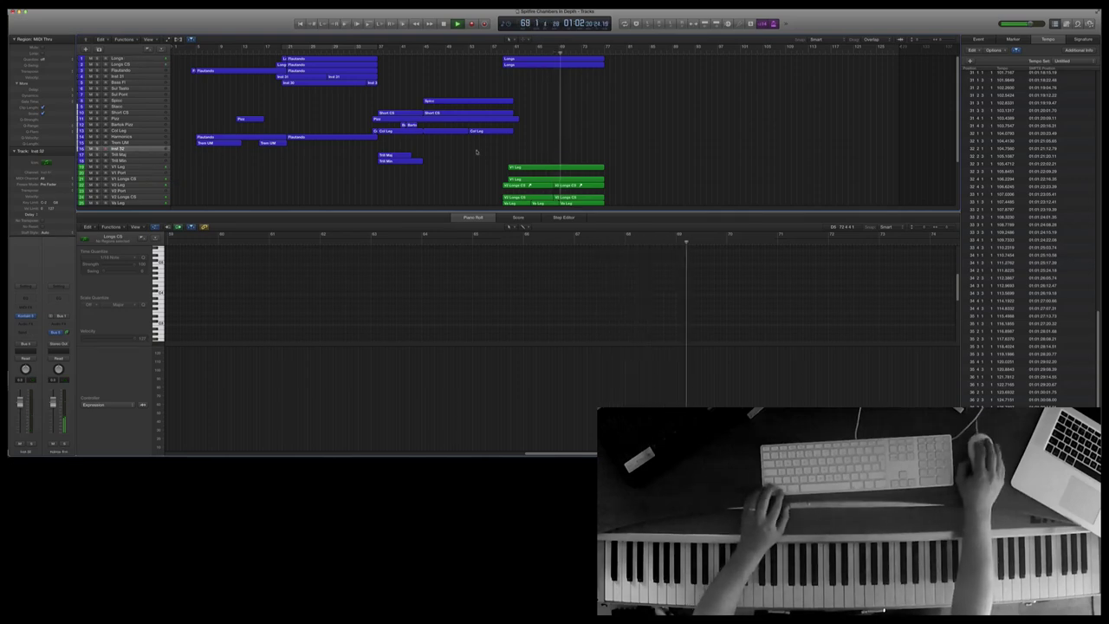
left_click_drag(520, 165, 526, 152)
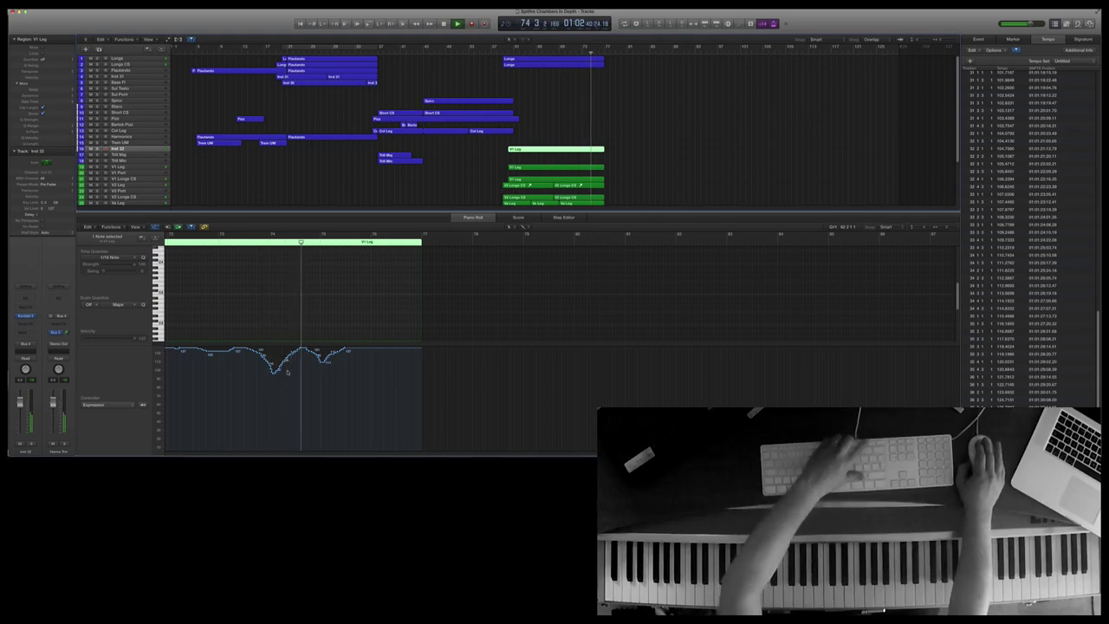
scroll(293, 370, "left", 5)
left_click(298, 356)
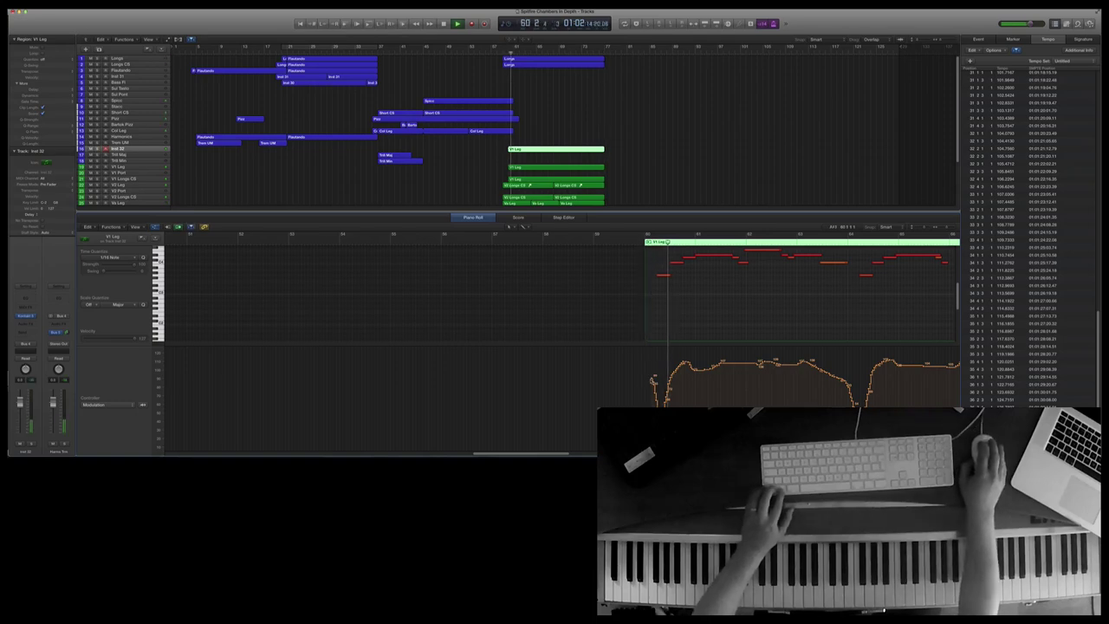
left_click_drag(652, 380, 652, 438)
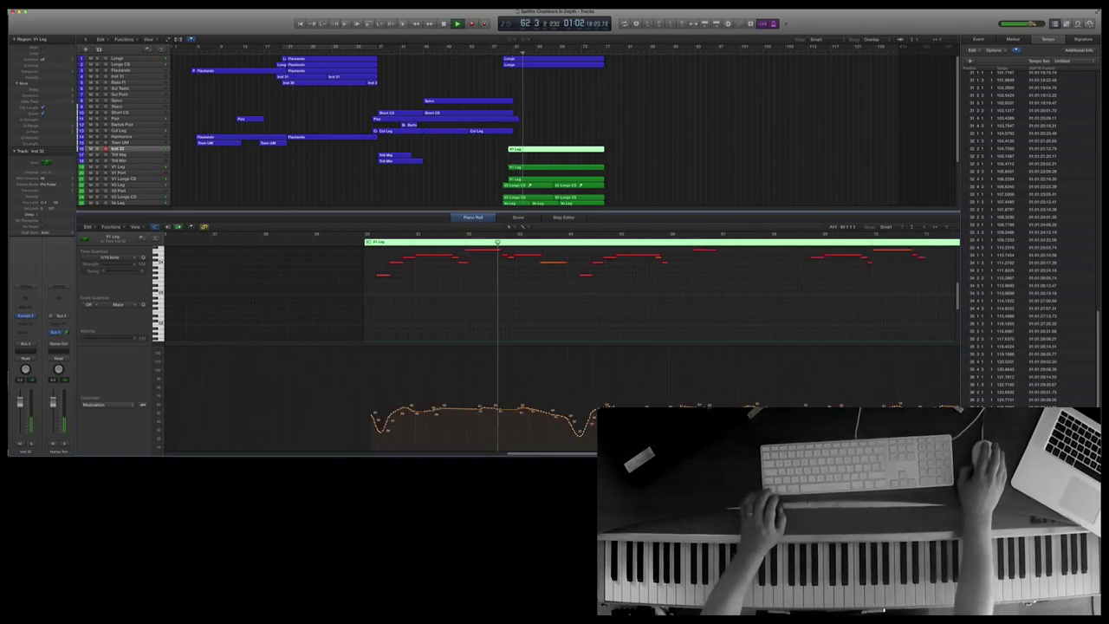
- Enlarge the tracks area so every track fits and return the playhead to bar 3
scroll(645, 153, "down", 5)
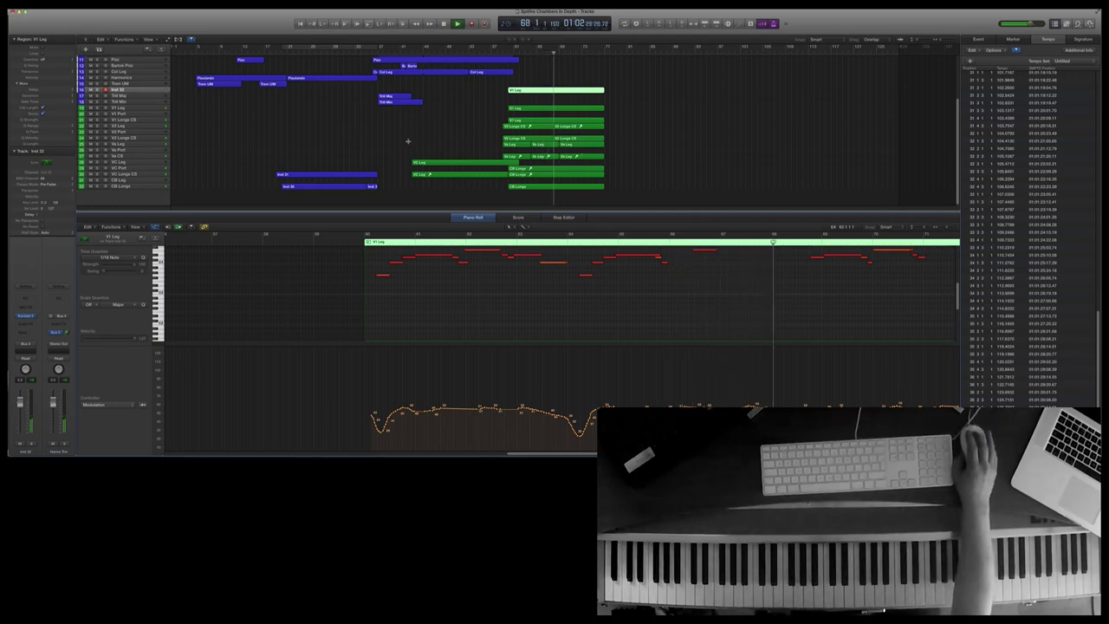
scroll(413, 141, "up", 1)
left_click_drag(432, 212, 432, 329)
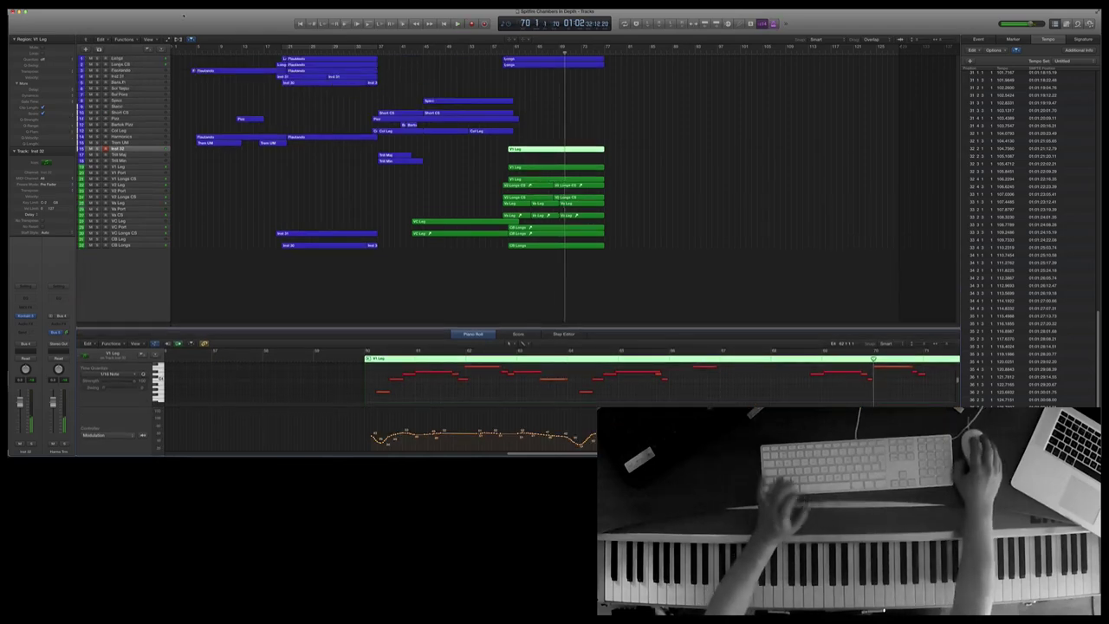
left_click(186, 53)
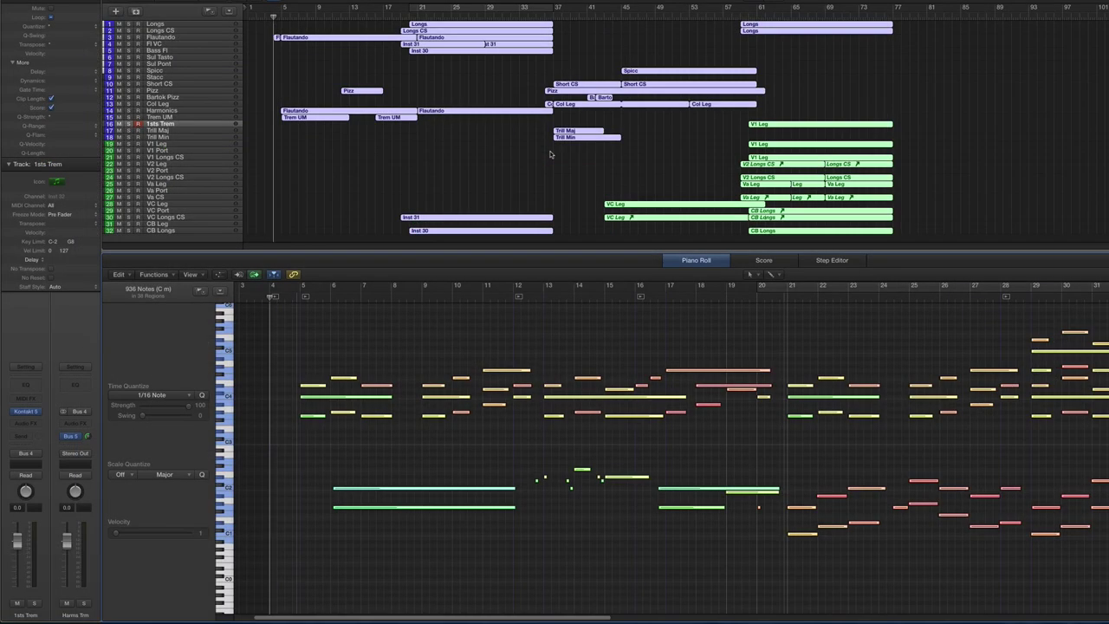
key("comma")
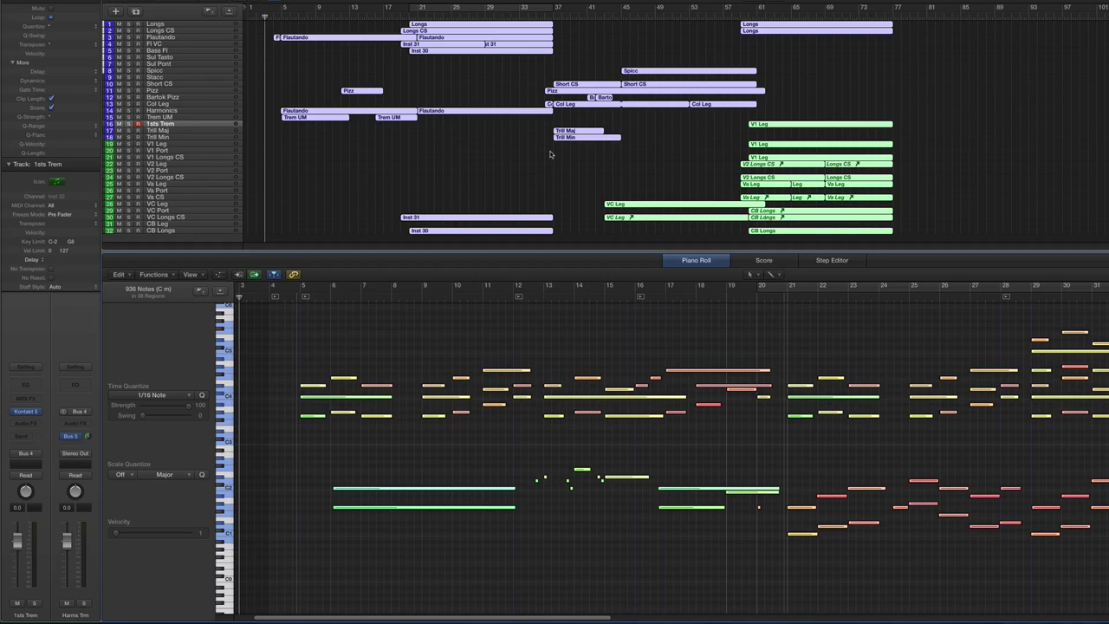